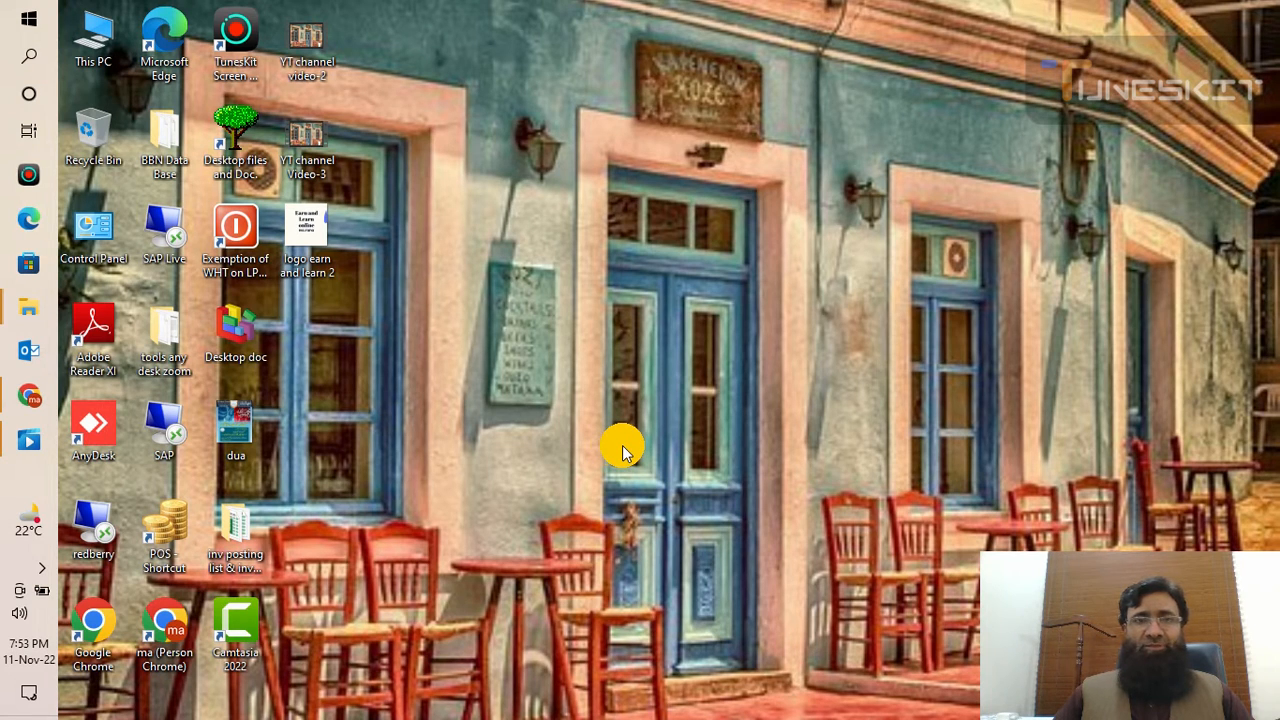
- Open Chrome and search Google for 'free thumbnail canva'
click(27, 397)
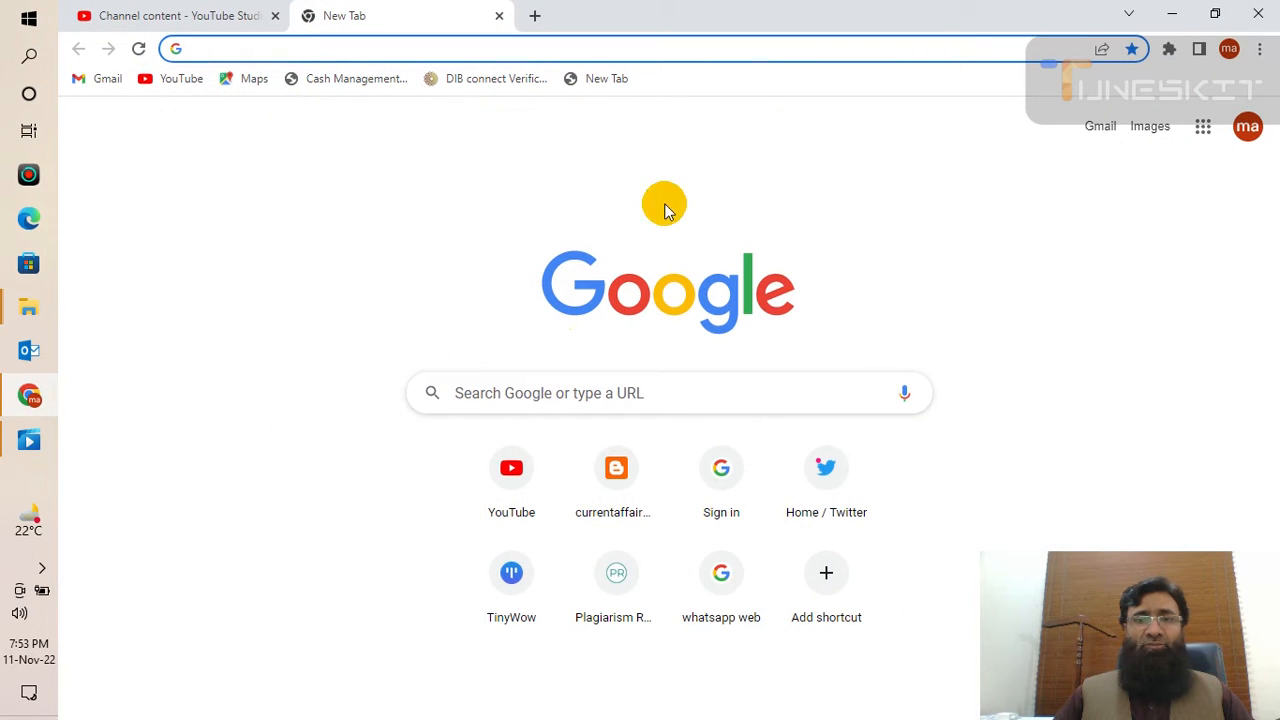
click(285, 49)
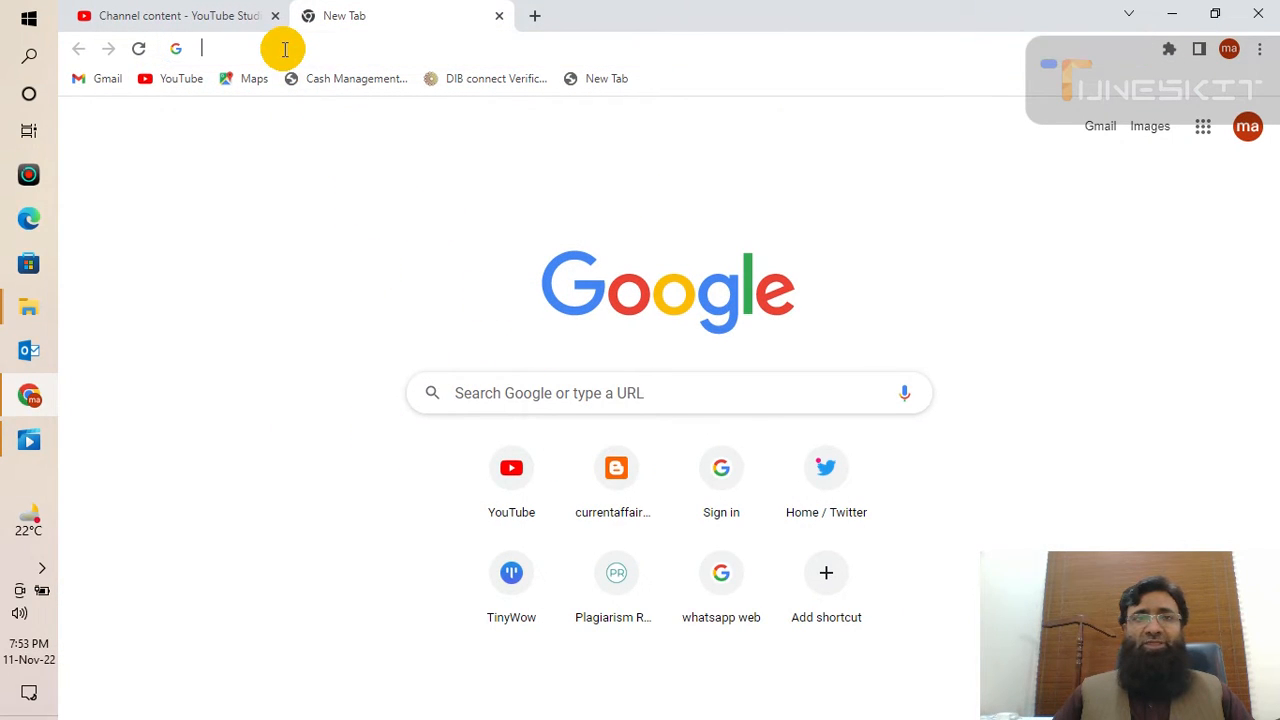
text(f)
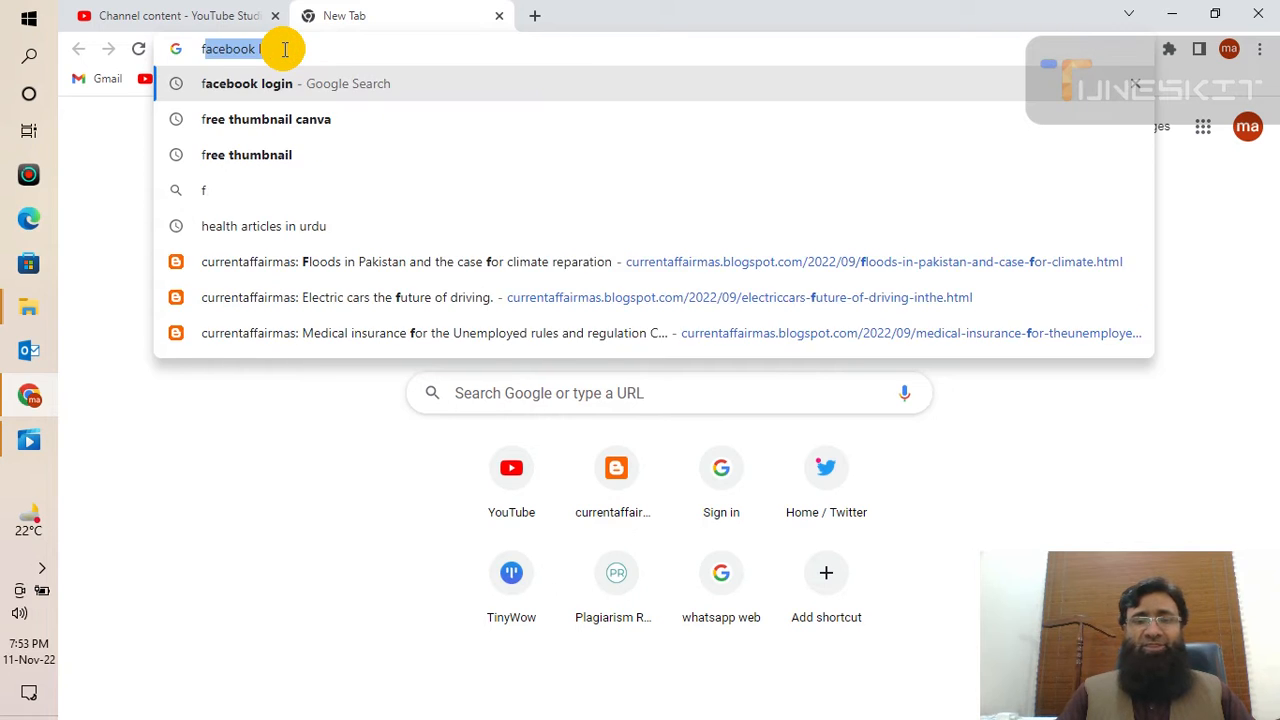
text(re)
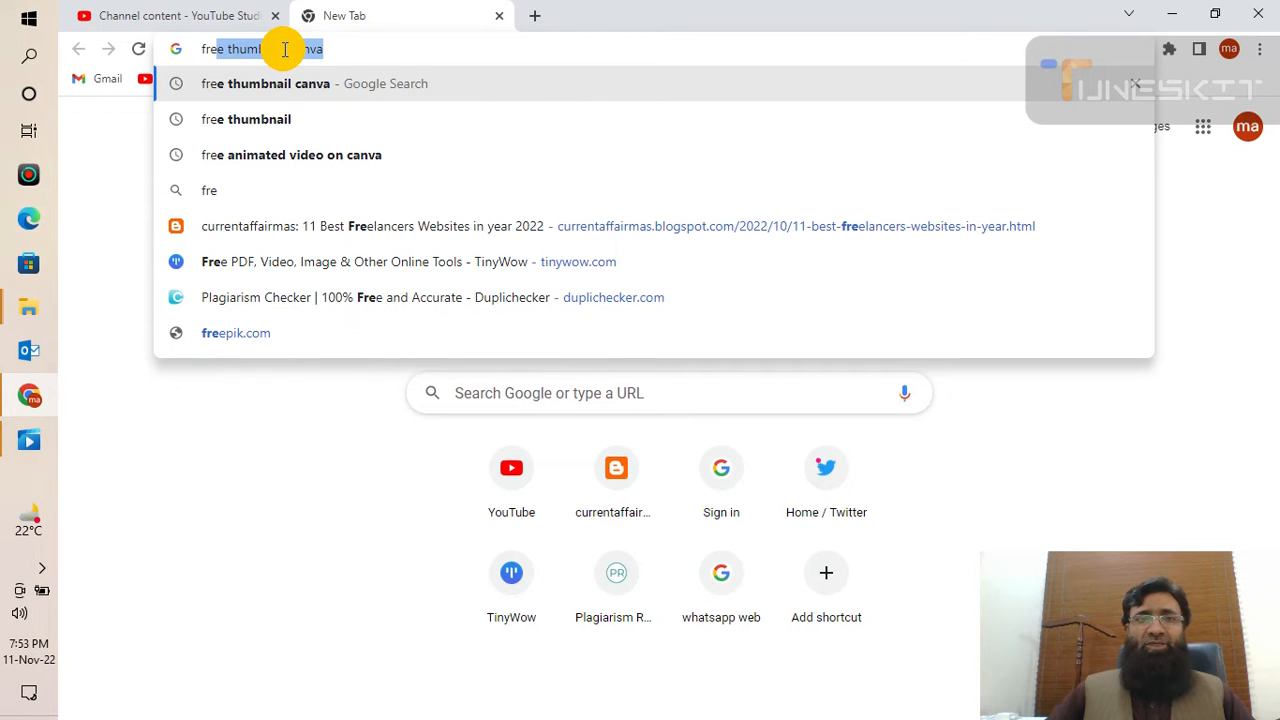
key(Return)
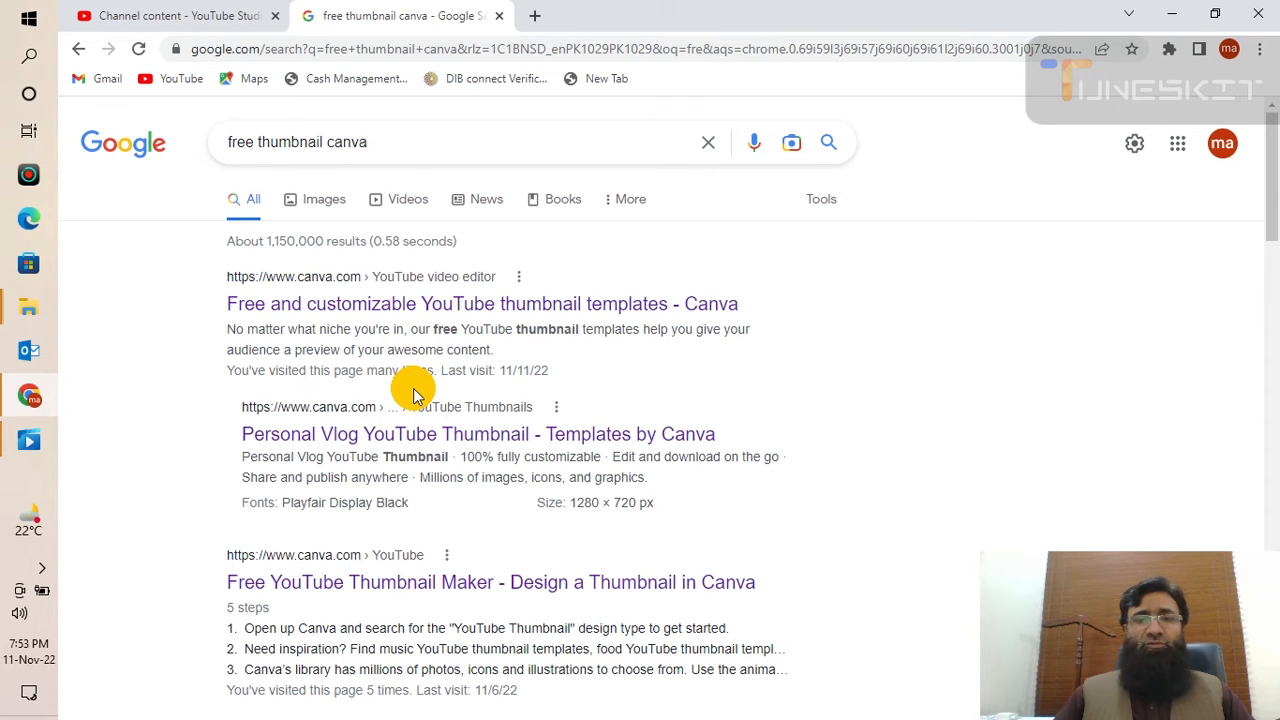
- Scroll through the 'free thumbnail canva' search results
scroll(413, 403, down, 3)
scroll(413, 408, up, 3)
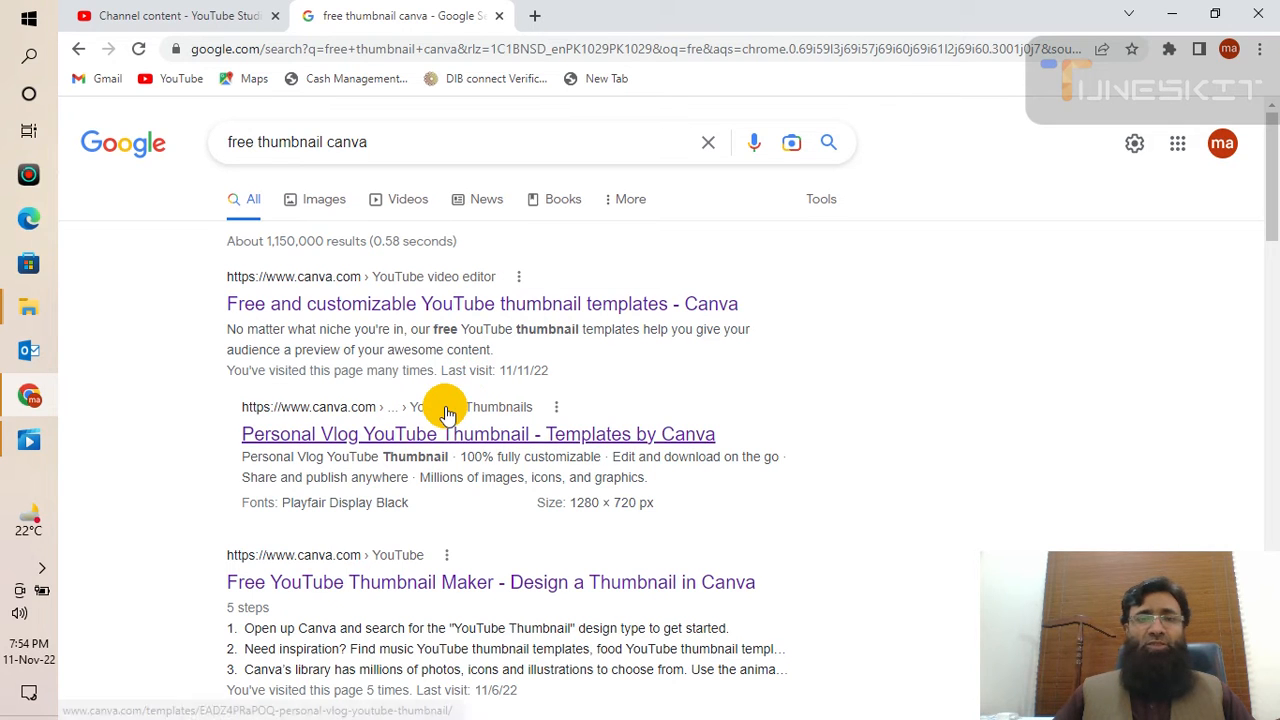
scroll(449, 414, down, 2)
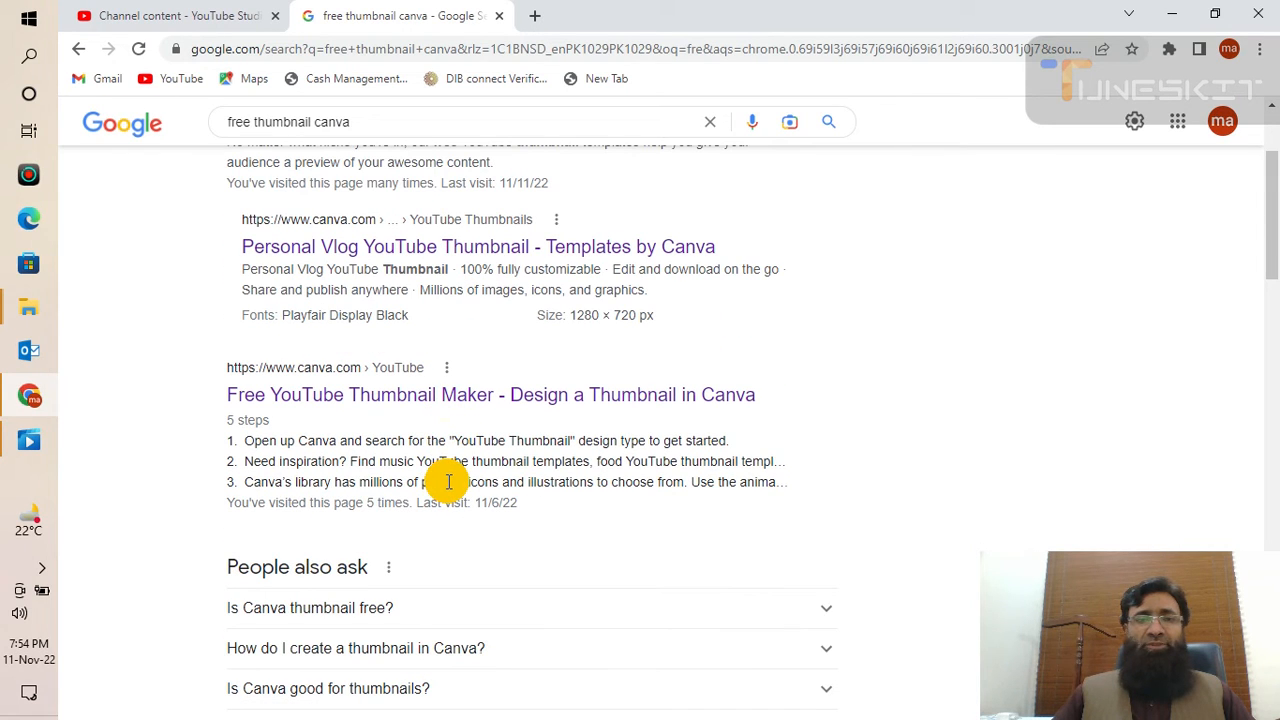
scroll(446, 482, down, 3)
scroll(447, 488, down, 2)
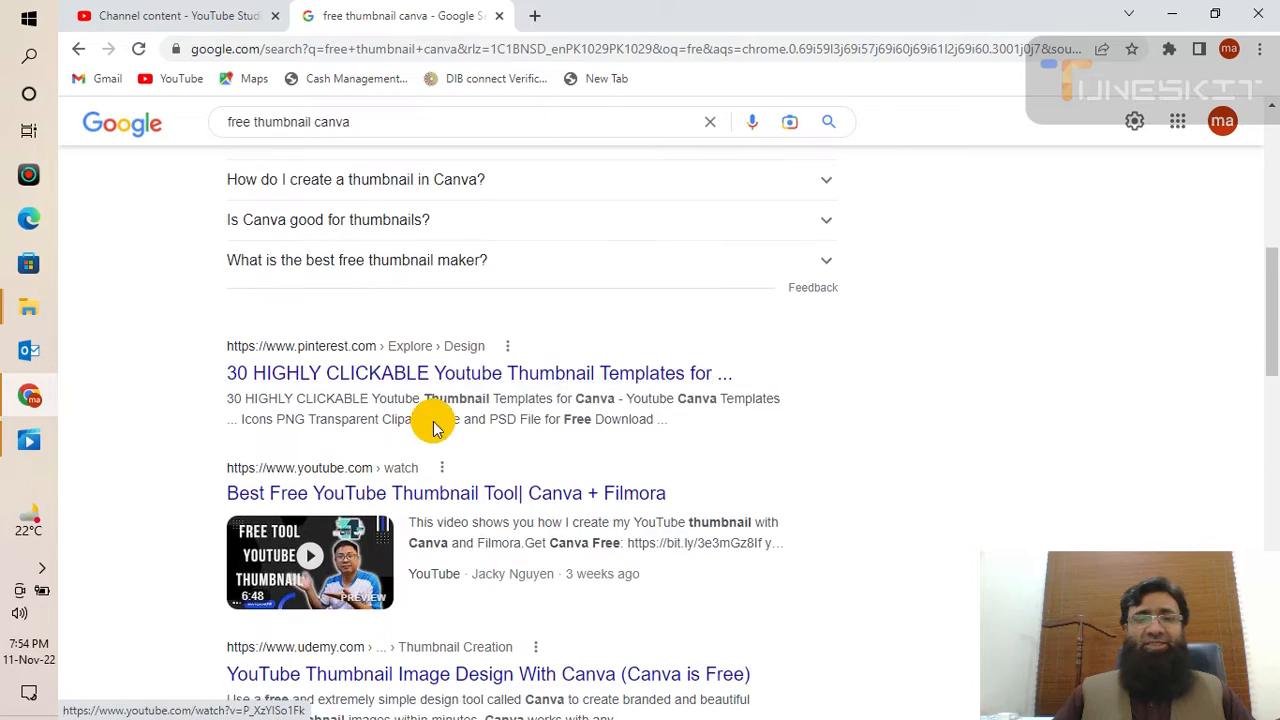
scroll(337, 400, down, 3)
scroll(310, 380, down, 1)
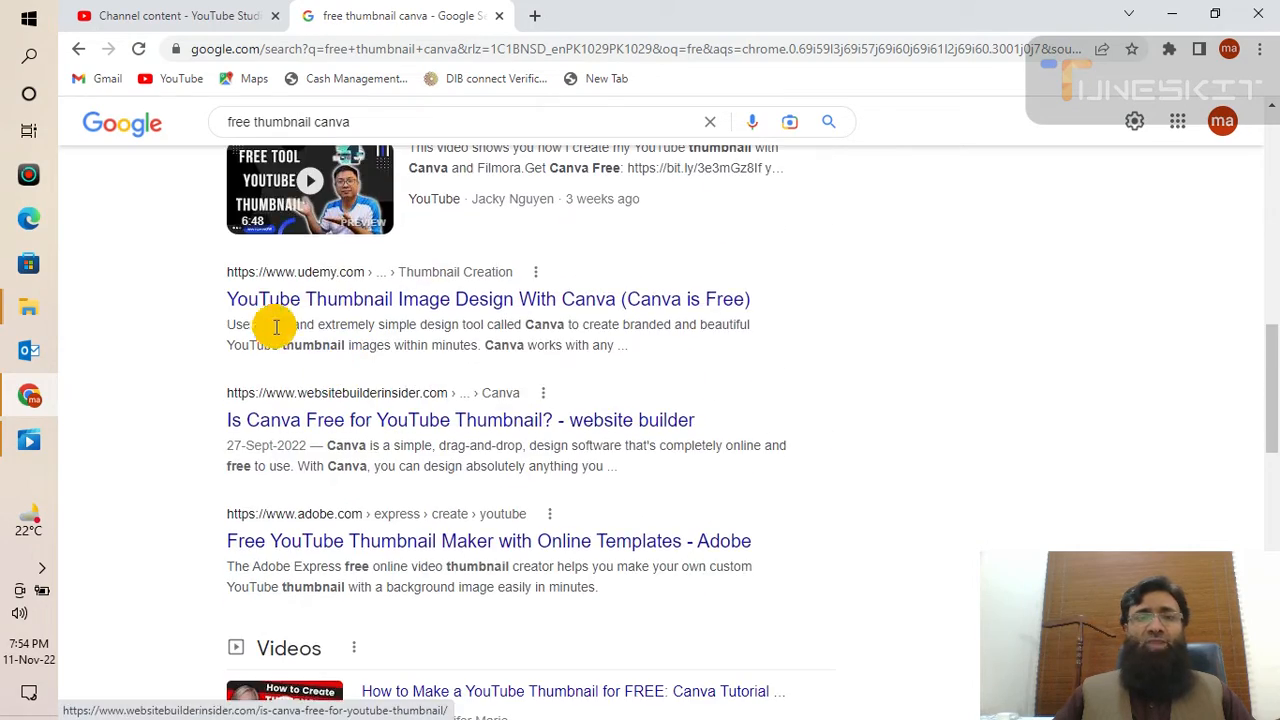
scroll(365, 390, down, 5)
scroll(400, 462, up, 15)
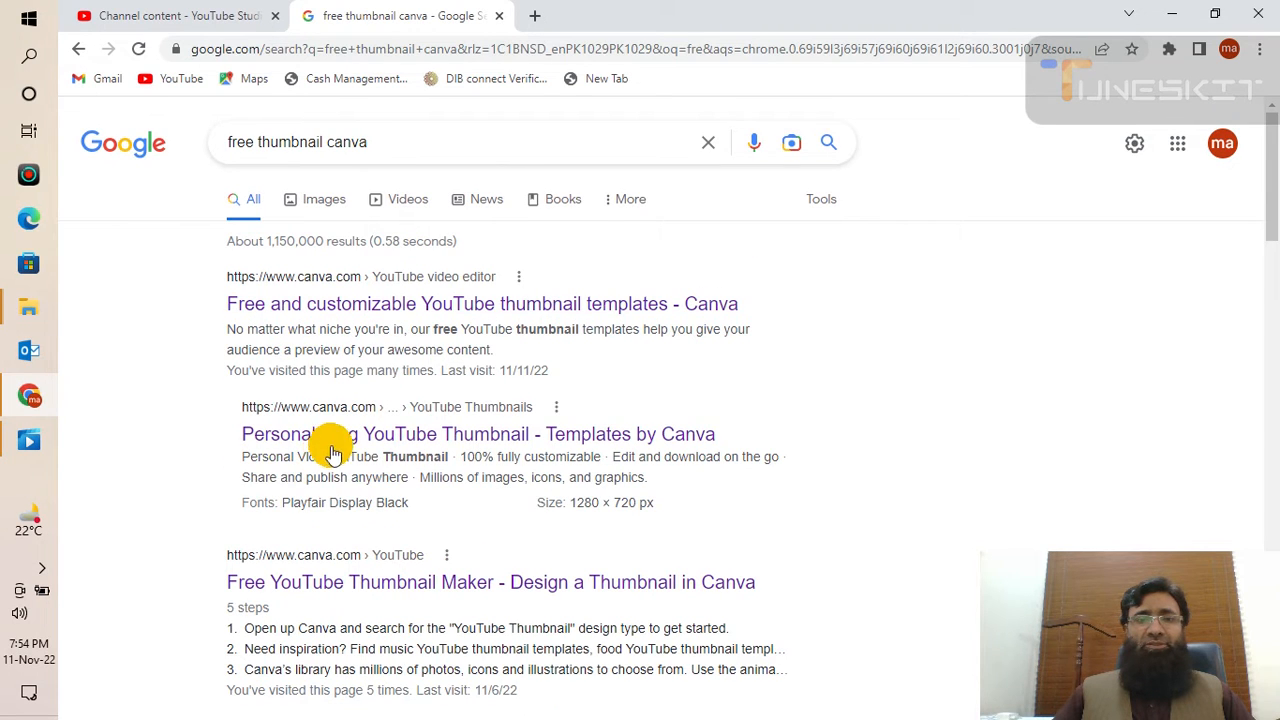
- Search for 'free thumbnail' instead and browse the thumbnail-maker results
click(381, 152)
key(BackSpace)
key(BackSpace)
key(BackSpace)
key(BackSpace)
key(BackSpace)
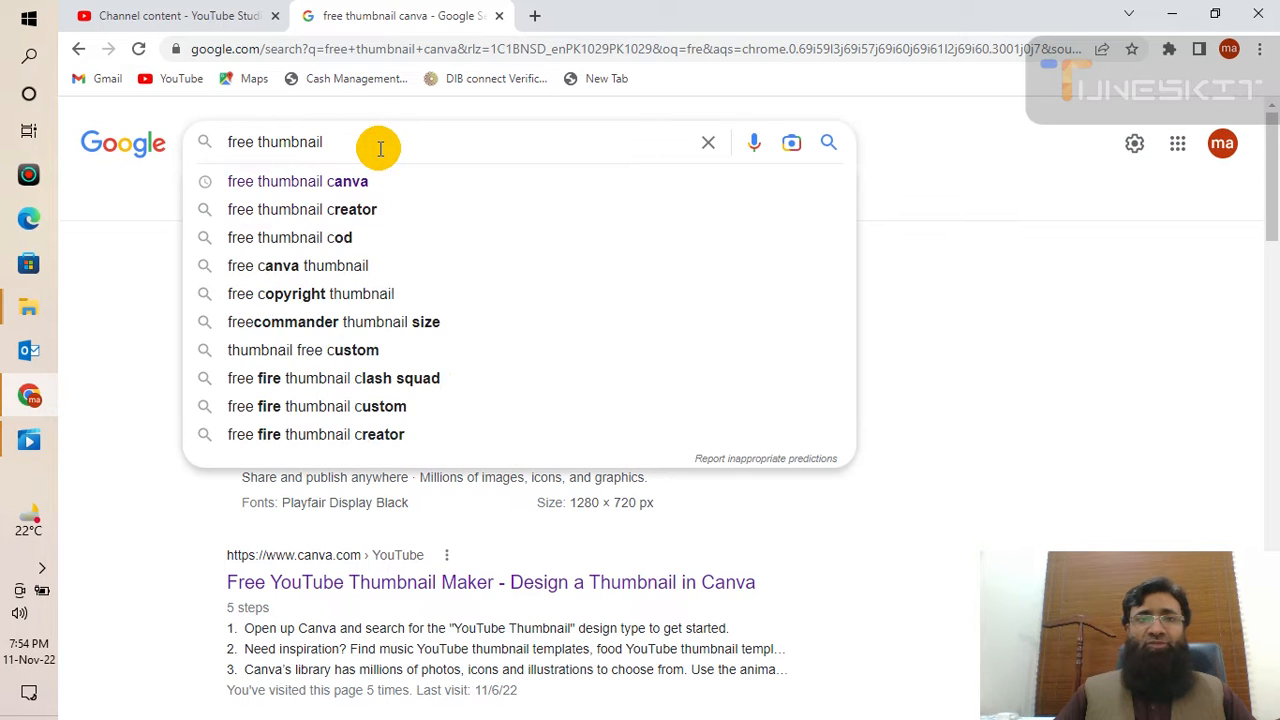
key(Return)
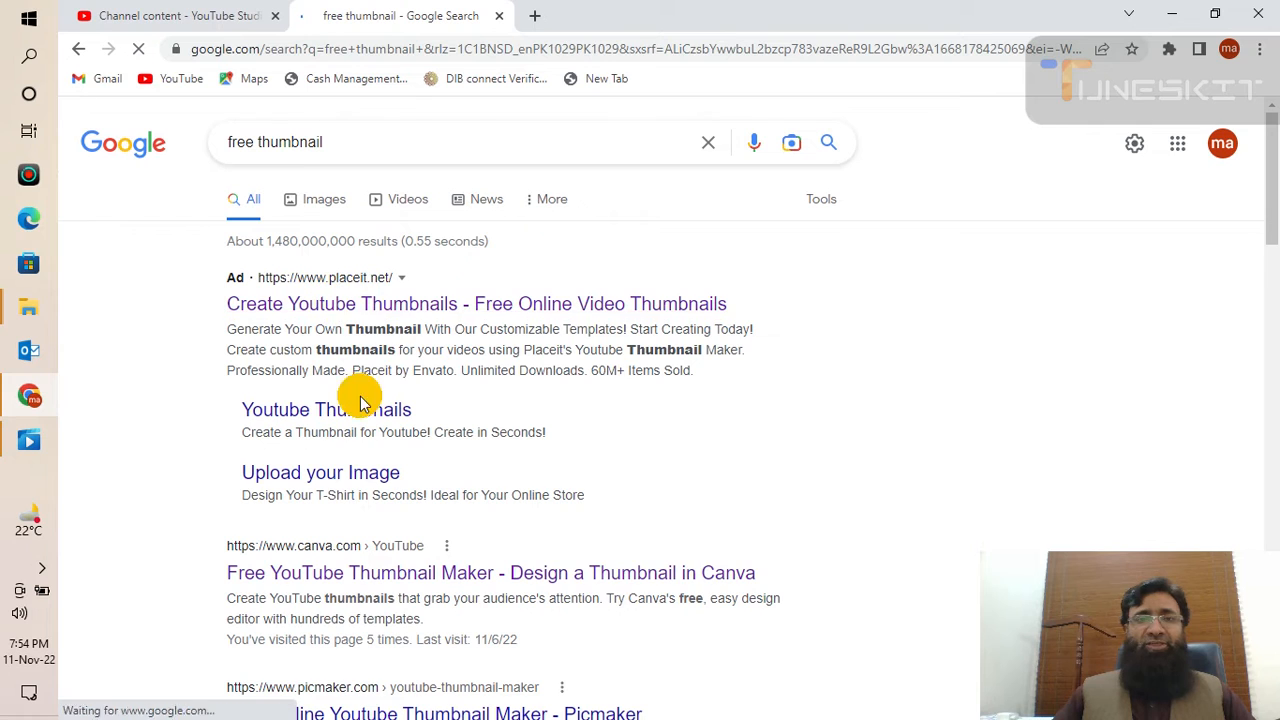
scroll(322, 485, down, 2)
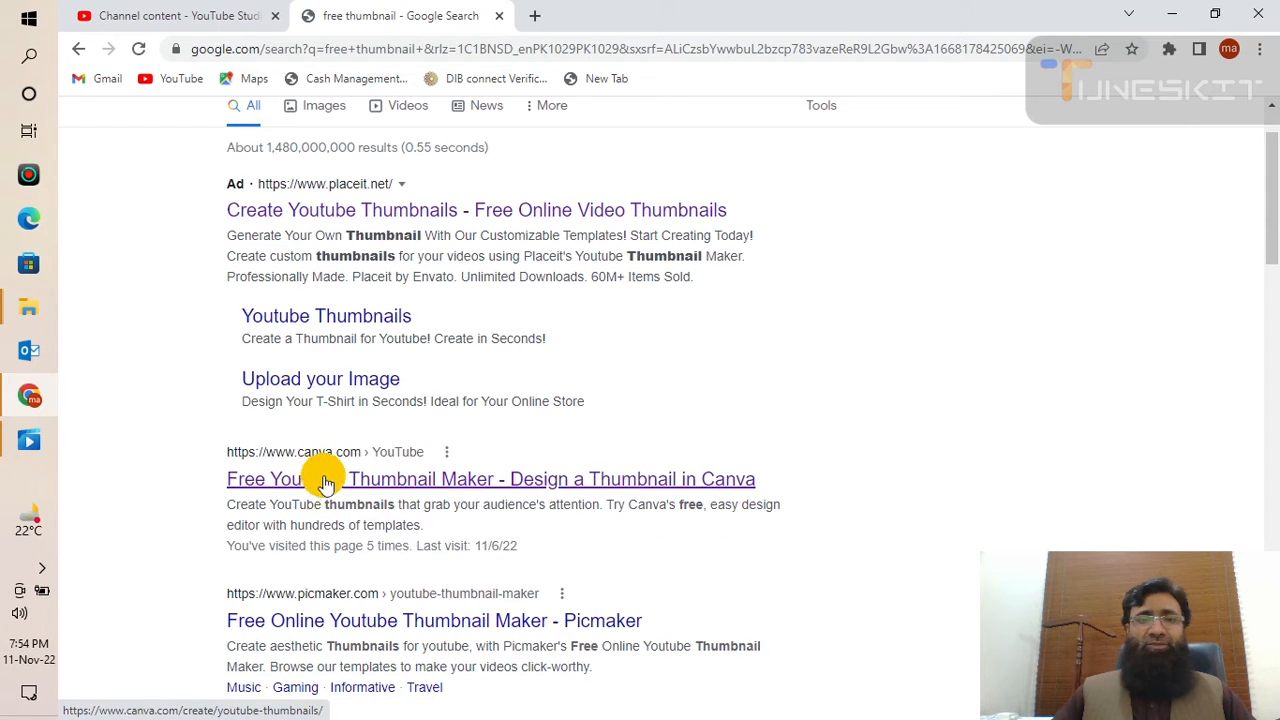
scroll(318, 510, down, 2)
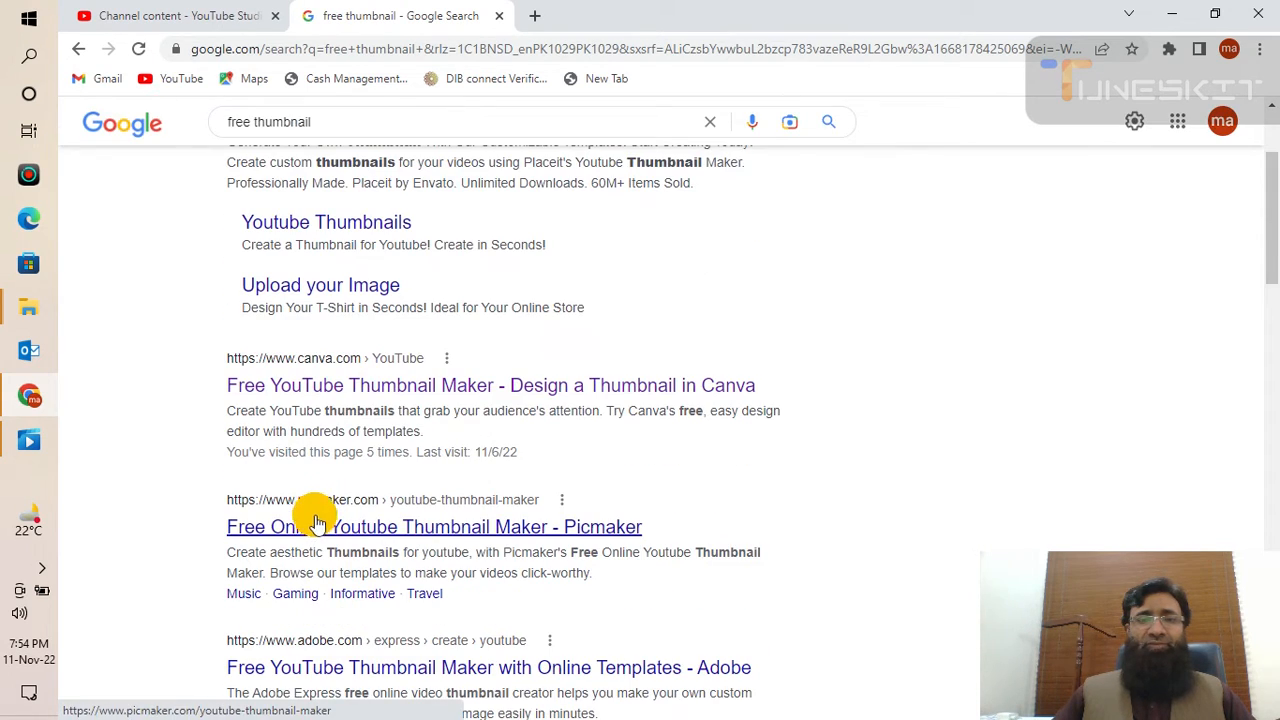
scroll(340, 551, down, 2)
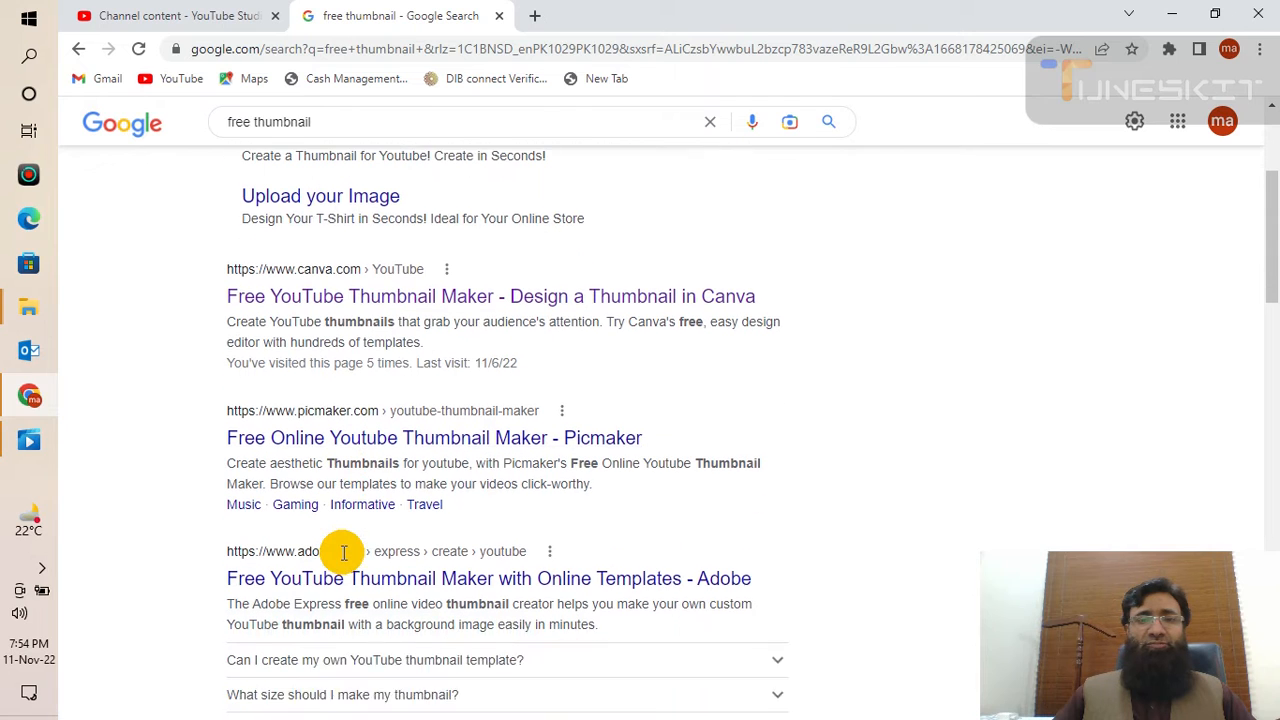
scroll(357, 540, down, 2)
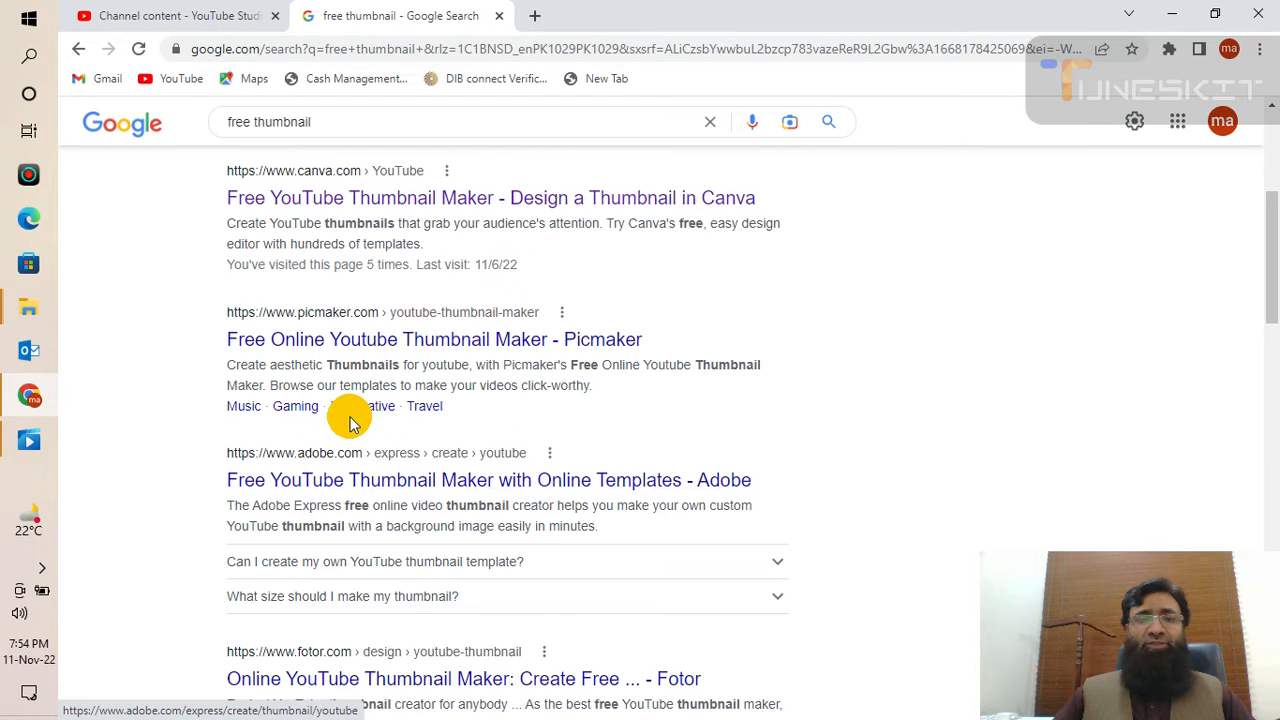
scroll(415, 522, up, 3)
scroll(415, 522, up, 3)
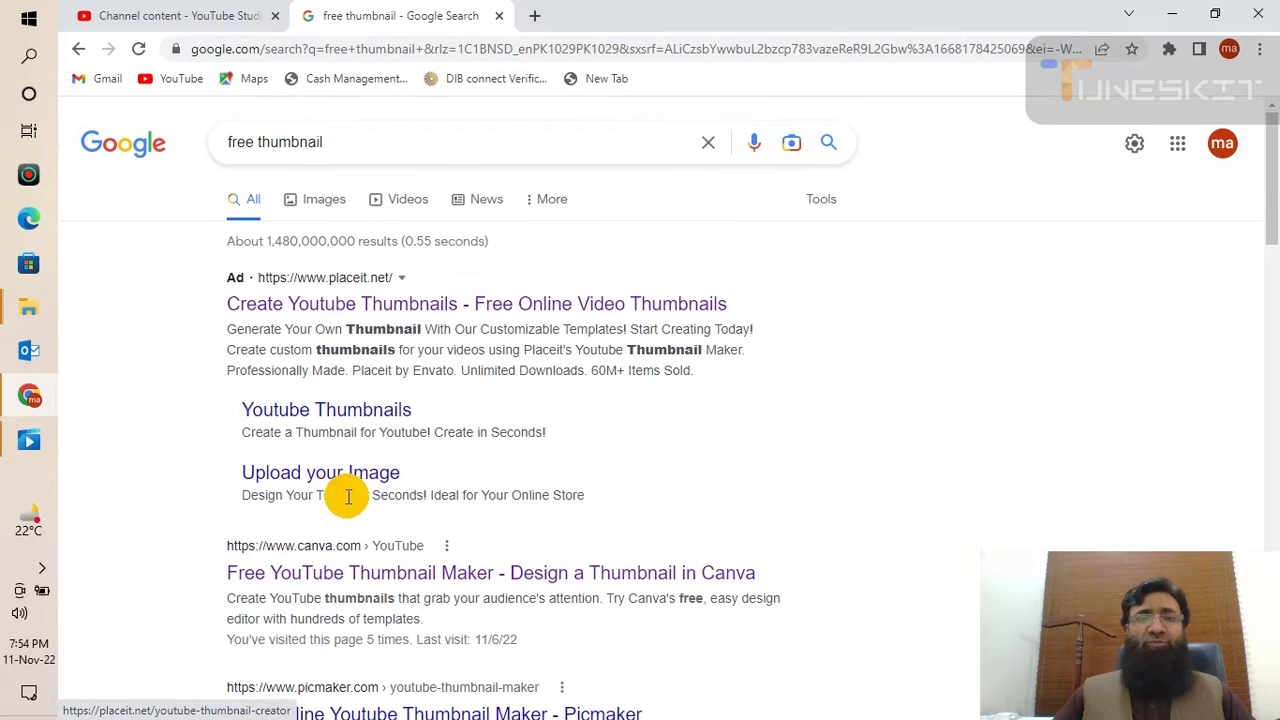
- Open Canva's YouTube thumbnail maker page and start a new YouTube Thumbnail design
click(350, 578)
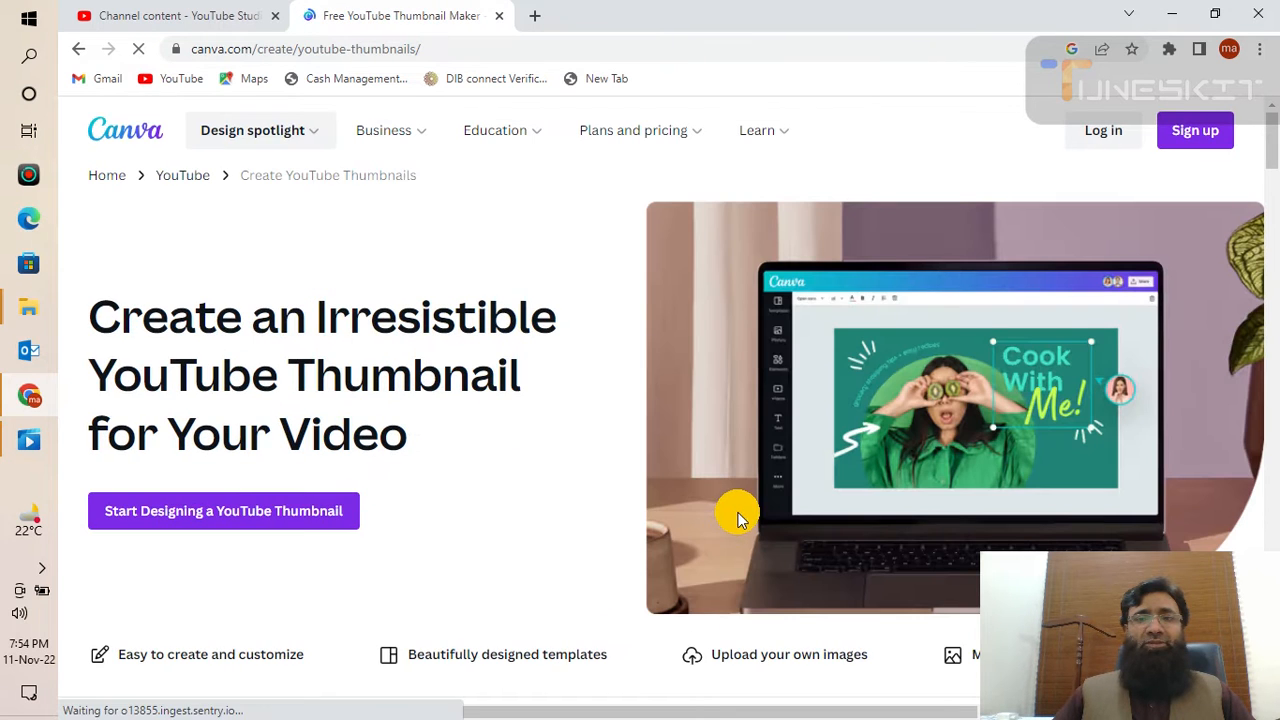
scroll(690, 535, down, 6)
scroll(697, 543, down, 15)
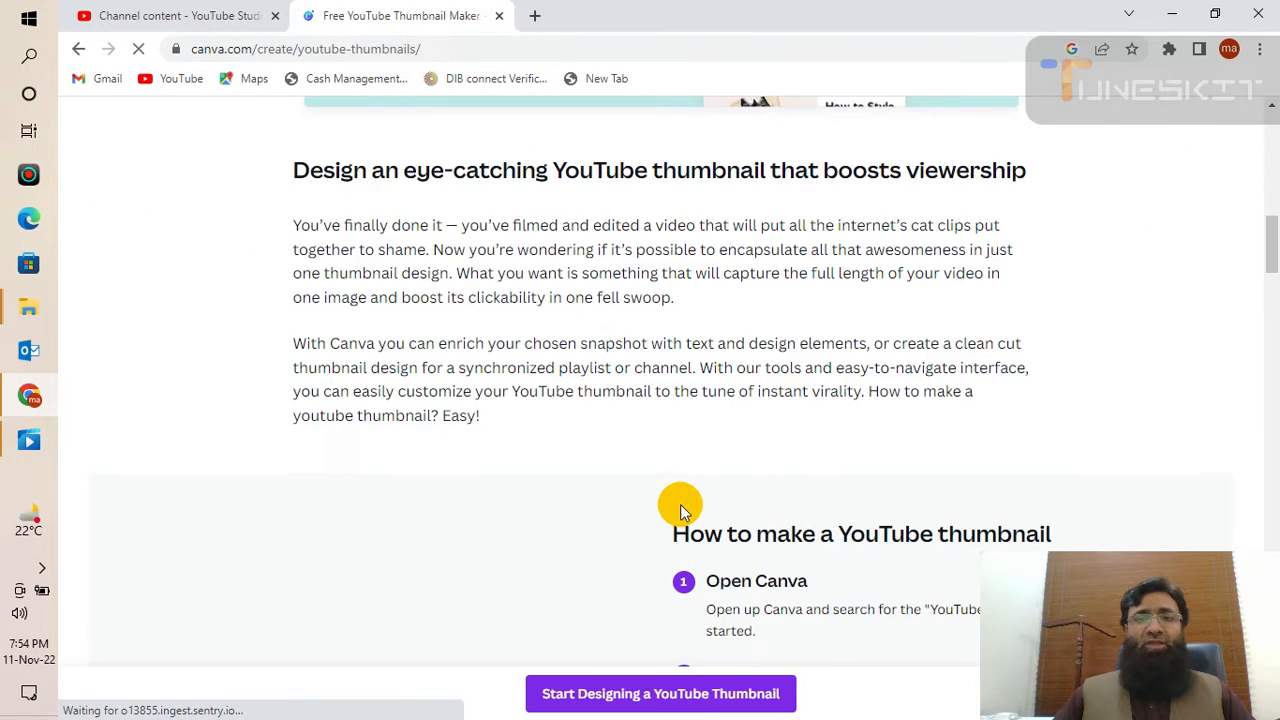
scroll(678, 508, up, 20)
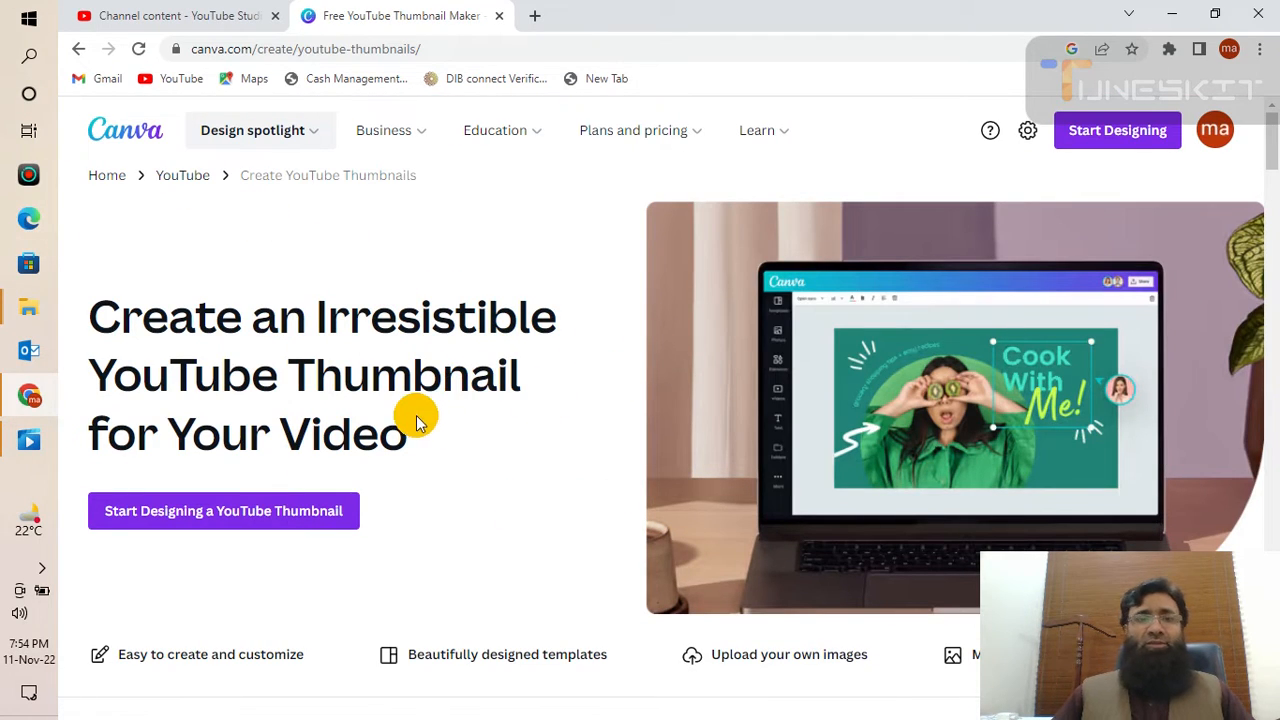
click(300, 512)
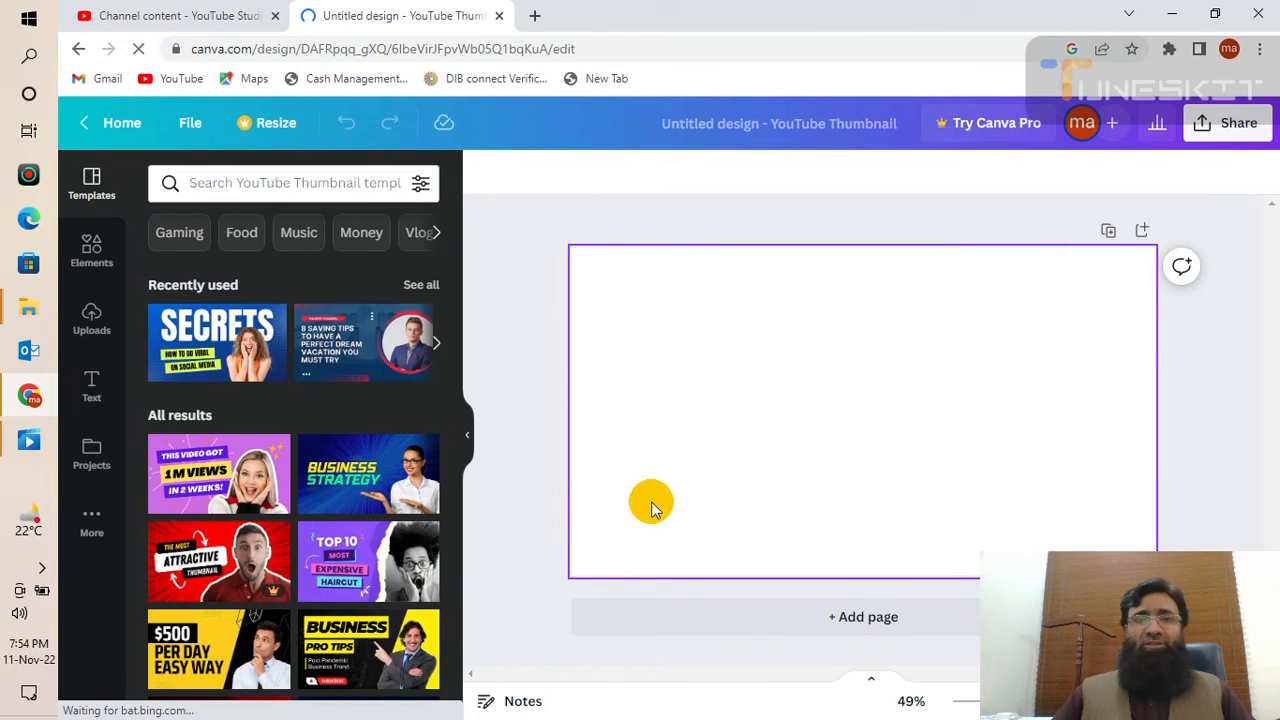
- Apply the red 'OOPS! 3 lessons I wish I had learned sooner' template to the canvas
scroll(228, 570, down, 10)
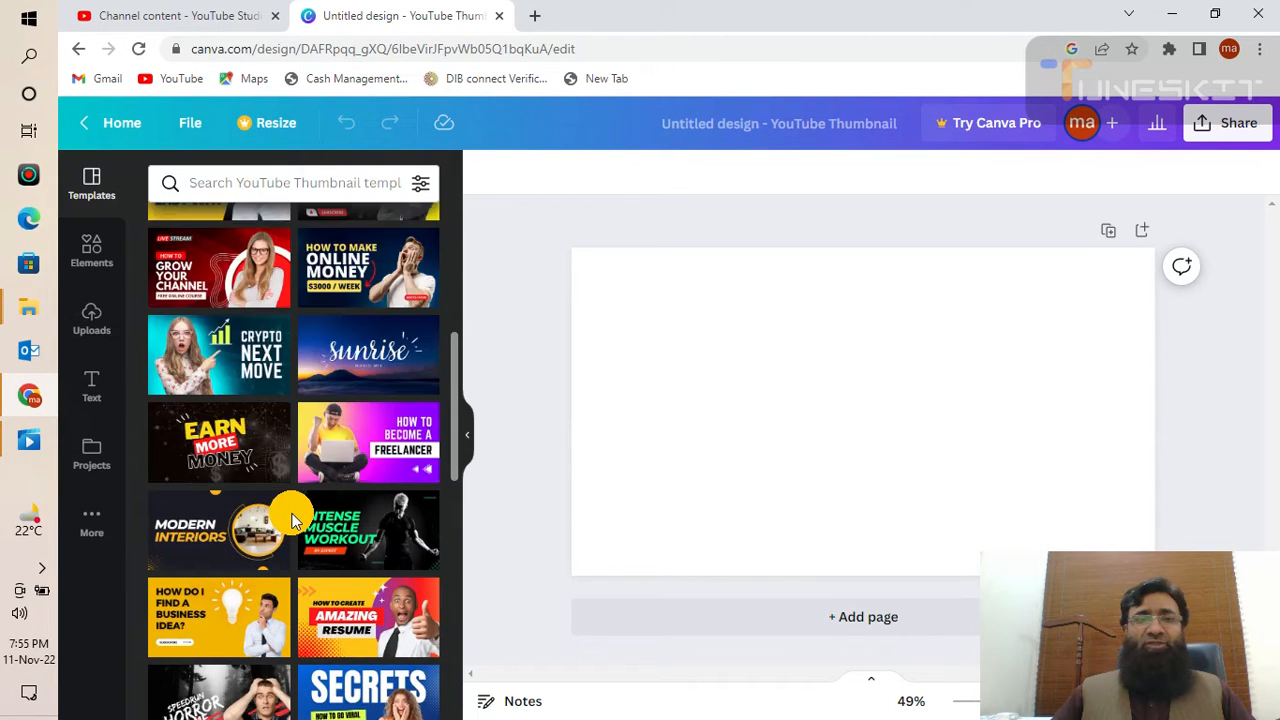
scroll(291, 518, down, 3)
scroll(291, 518, down, 3)
scroll(291, 518, down, 1)
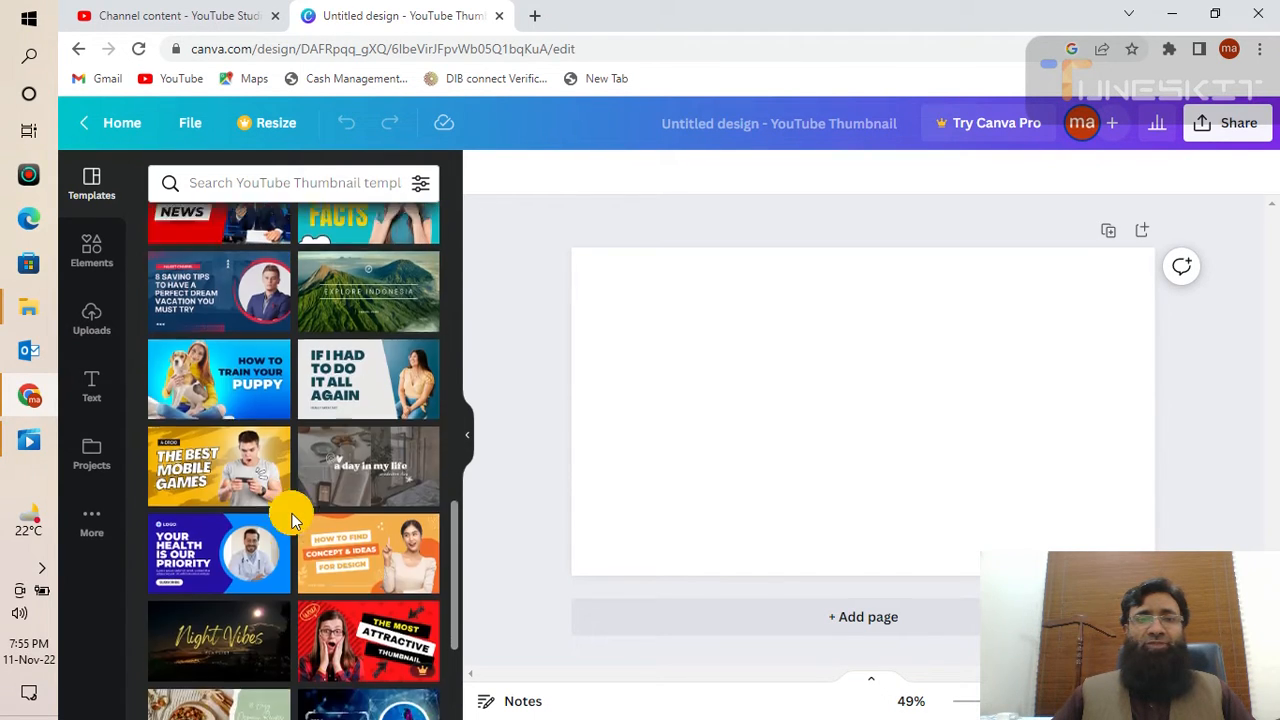
scroll(296, 522, down, 2)
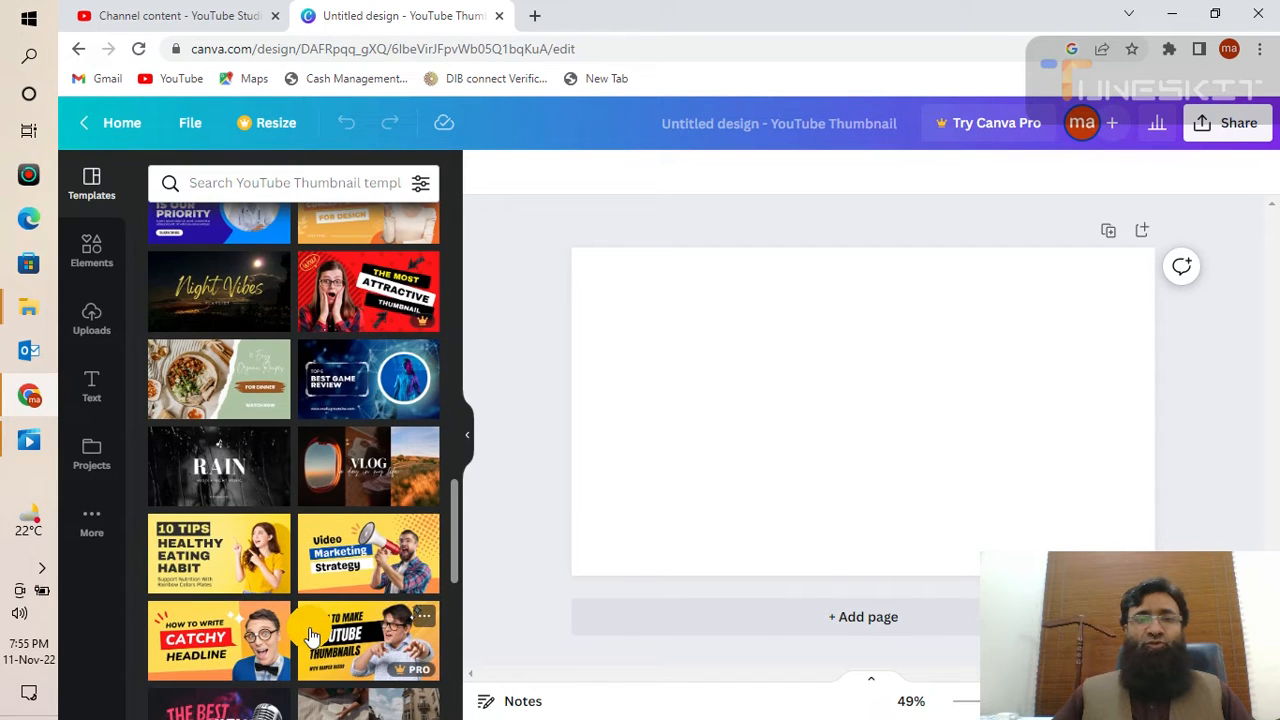
scroll(306, 630, down, 1)
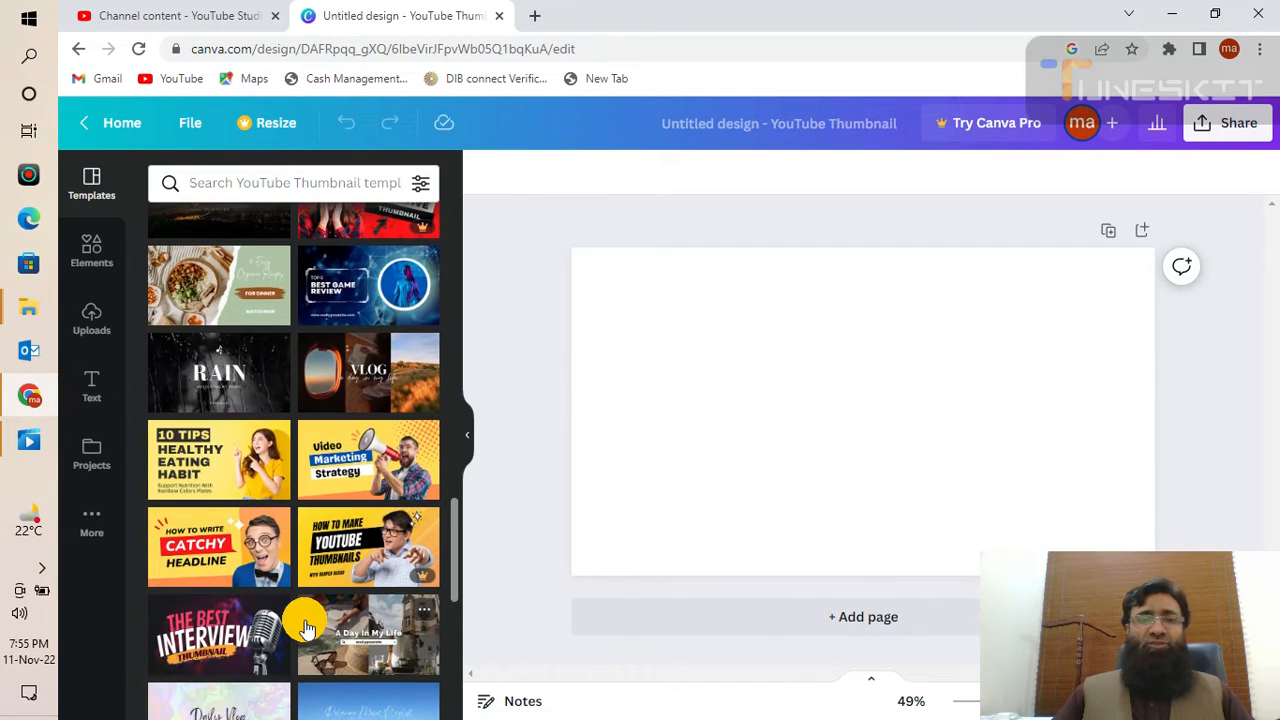
scroll(306, 628, down, 2)
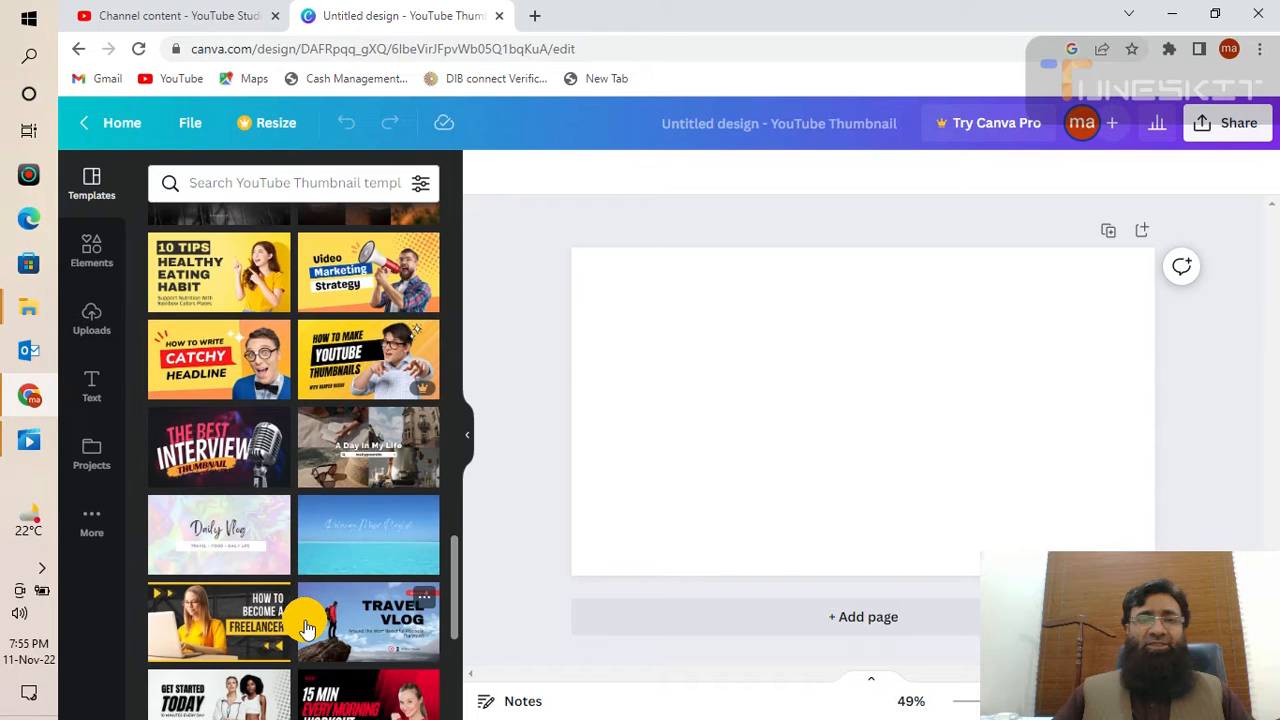
scroll(306, 628, down, 2)
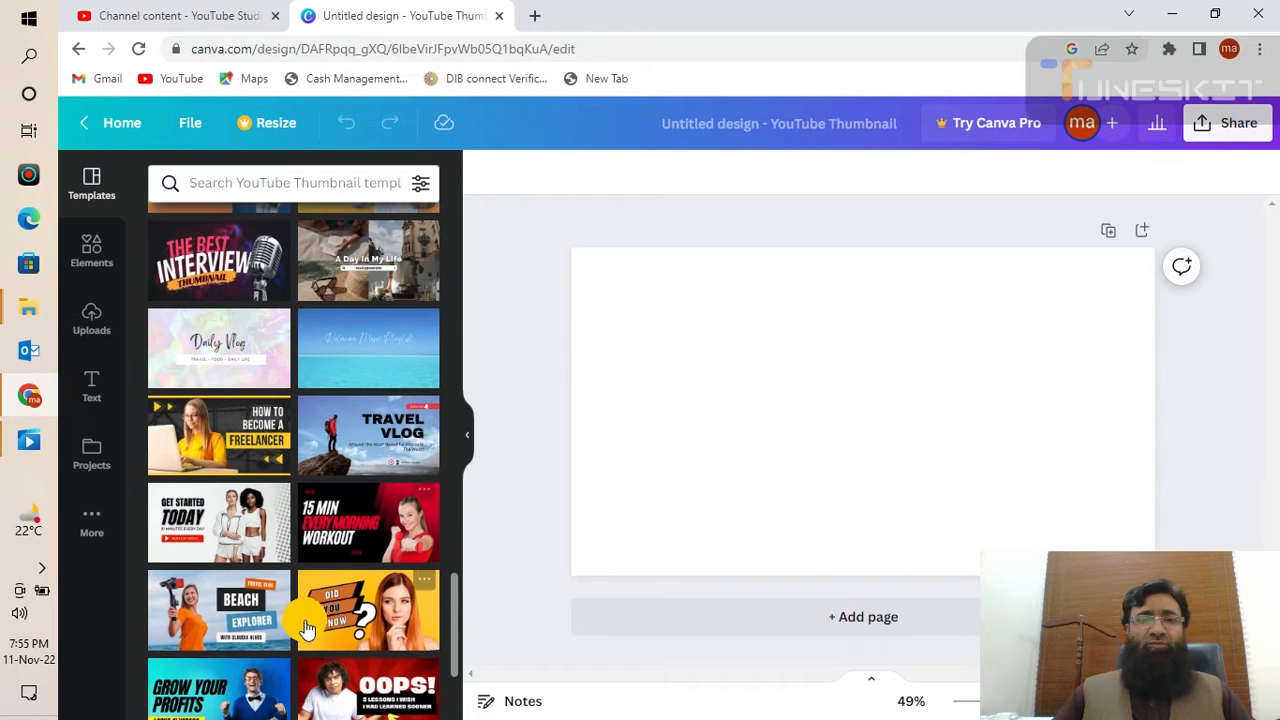
scroll(306, 628, down, 3)
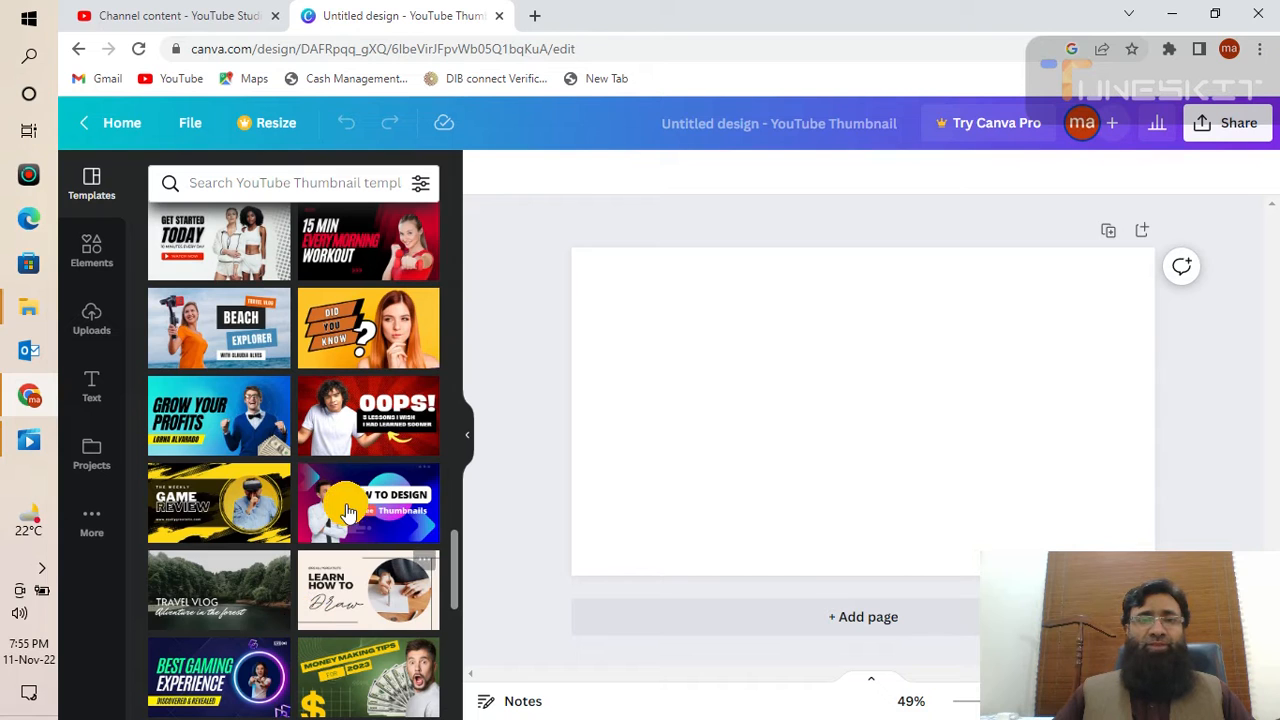
click(364, 414)
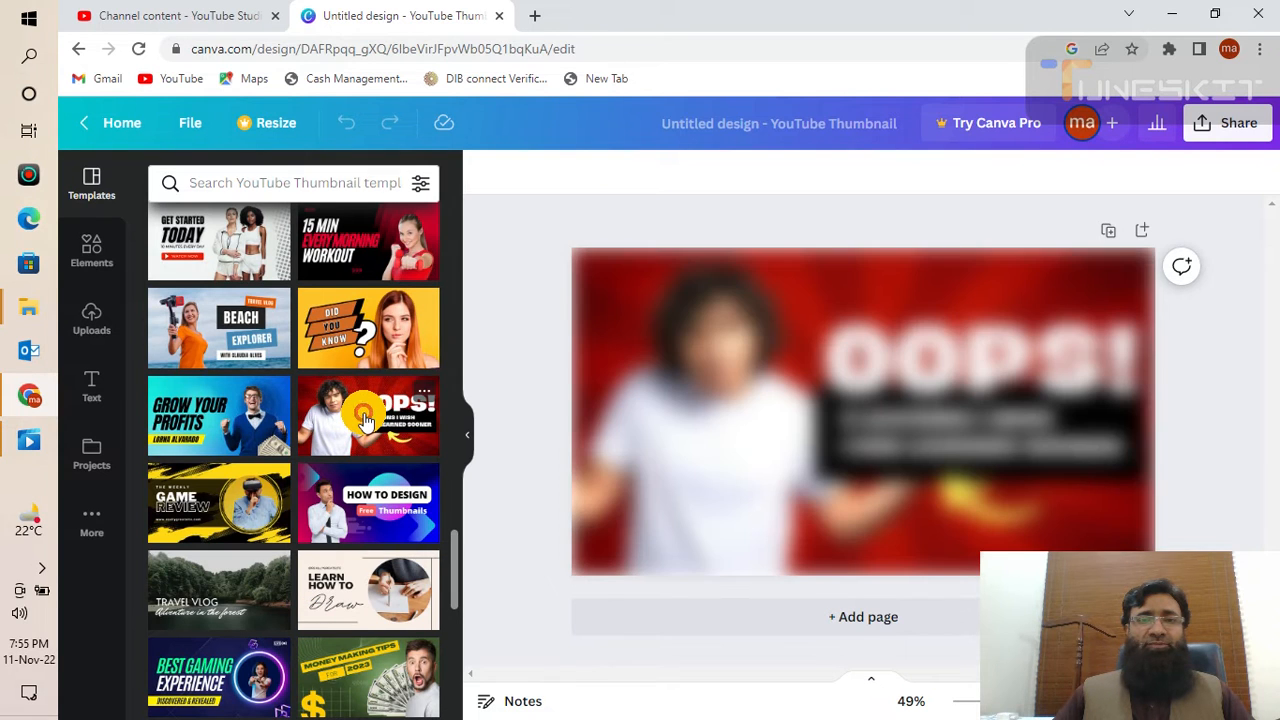
click(655, 540)
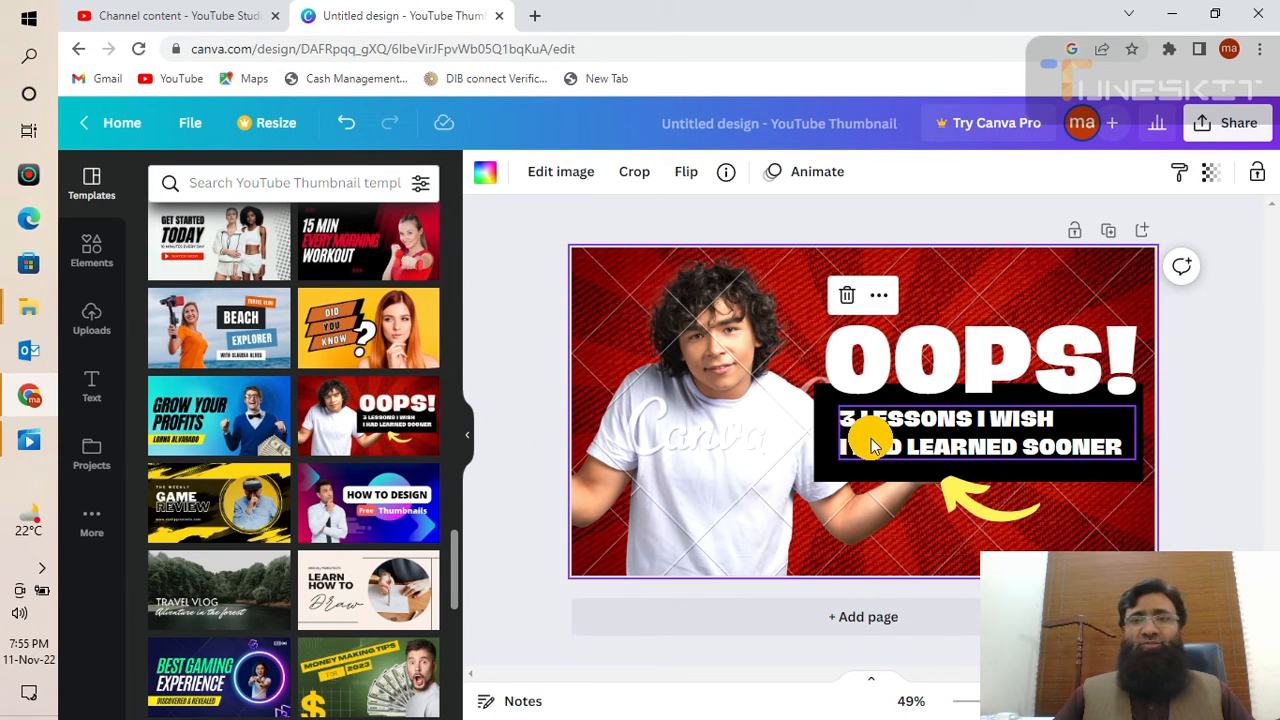
- Replace the OOPS! headline text with 'YOU TUBE CHANNEL'
double_click(942, 362)
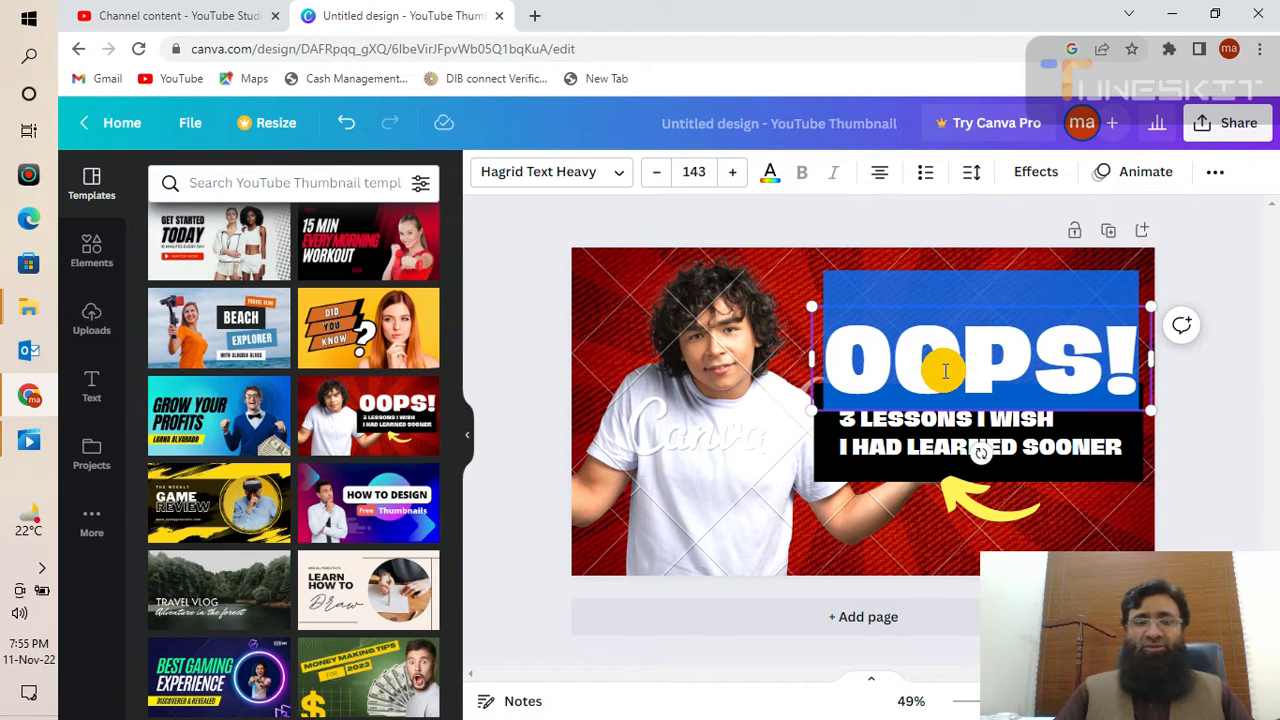
text(YOU)
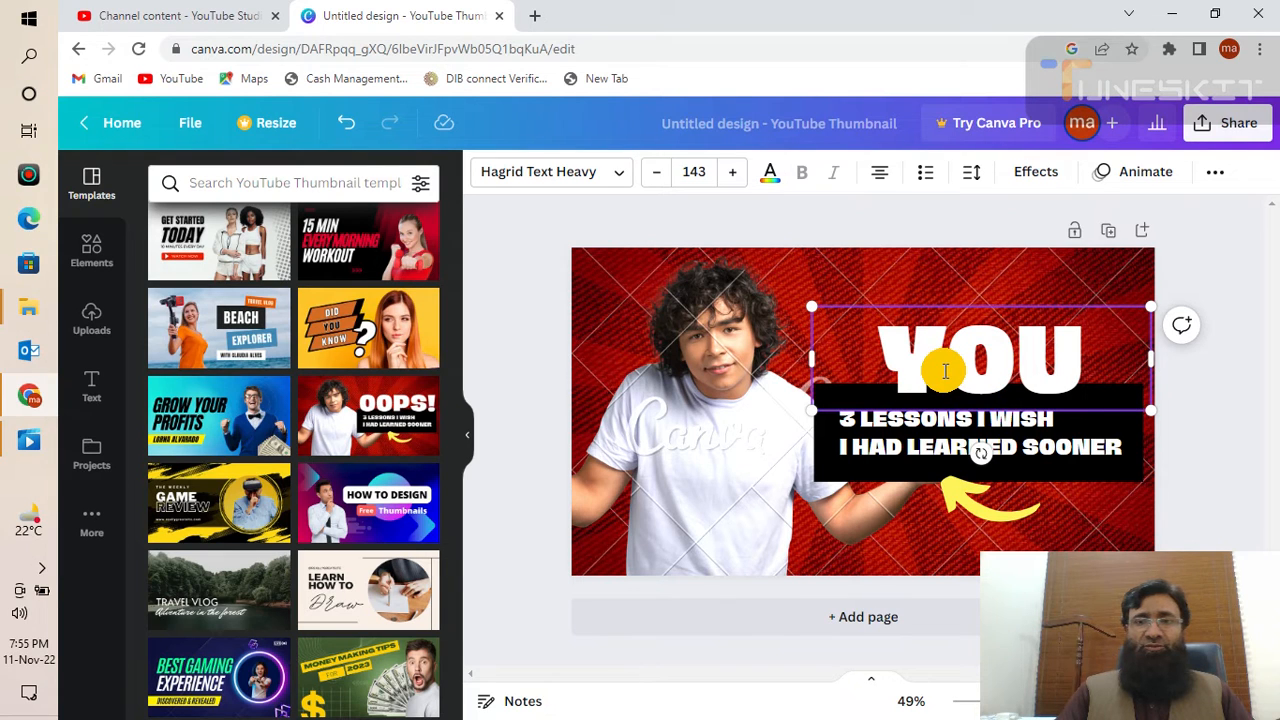
text( TUBE)
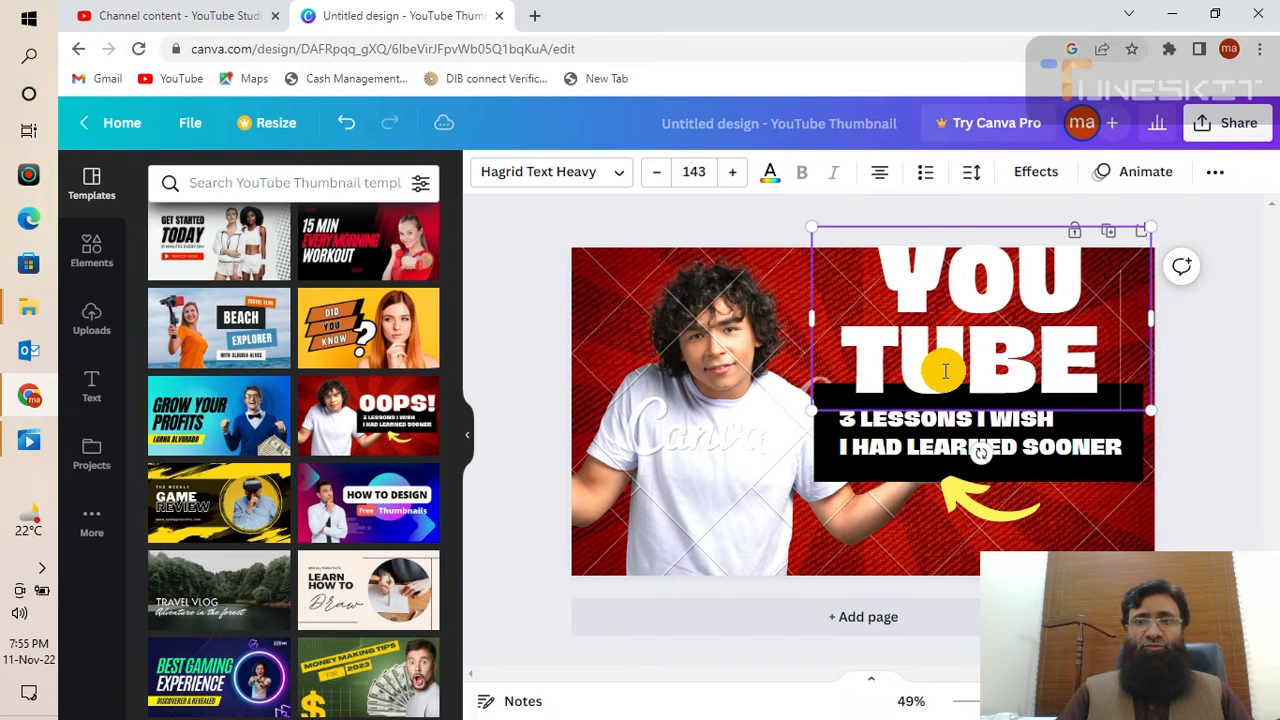
text( CHANNEL)
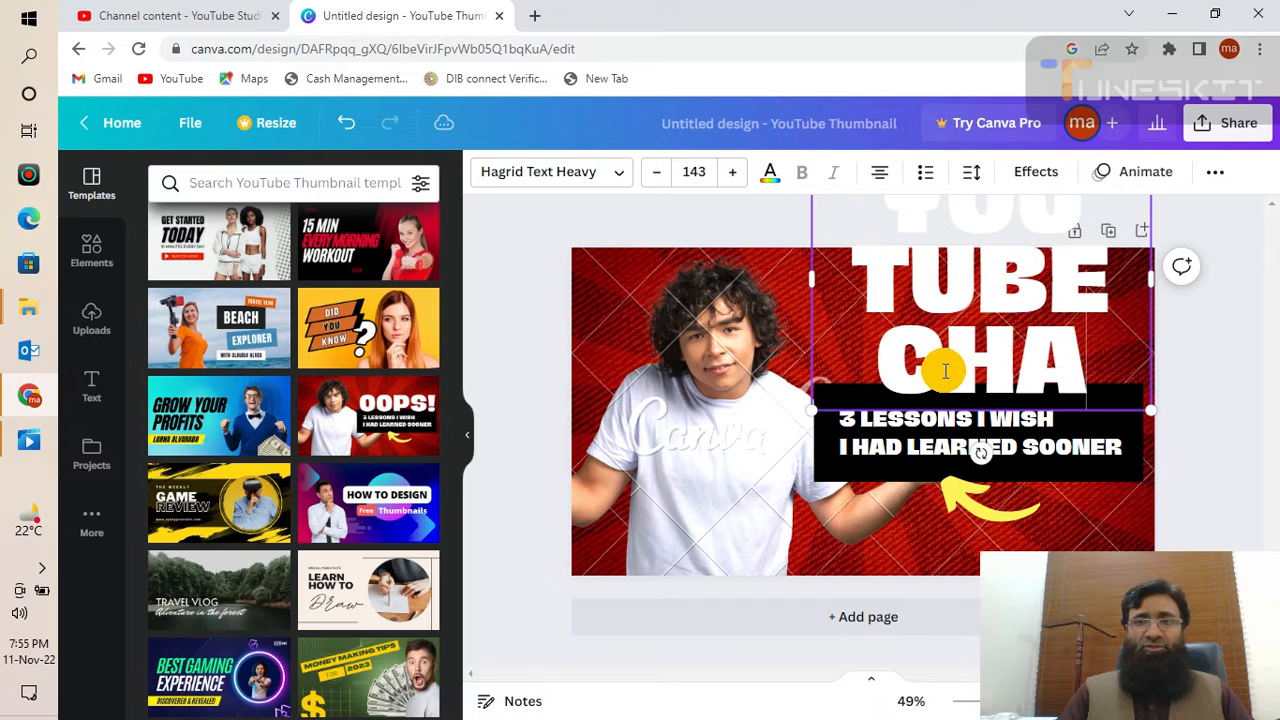
text( SEO)
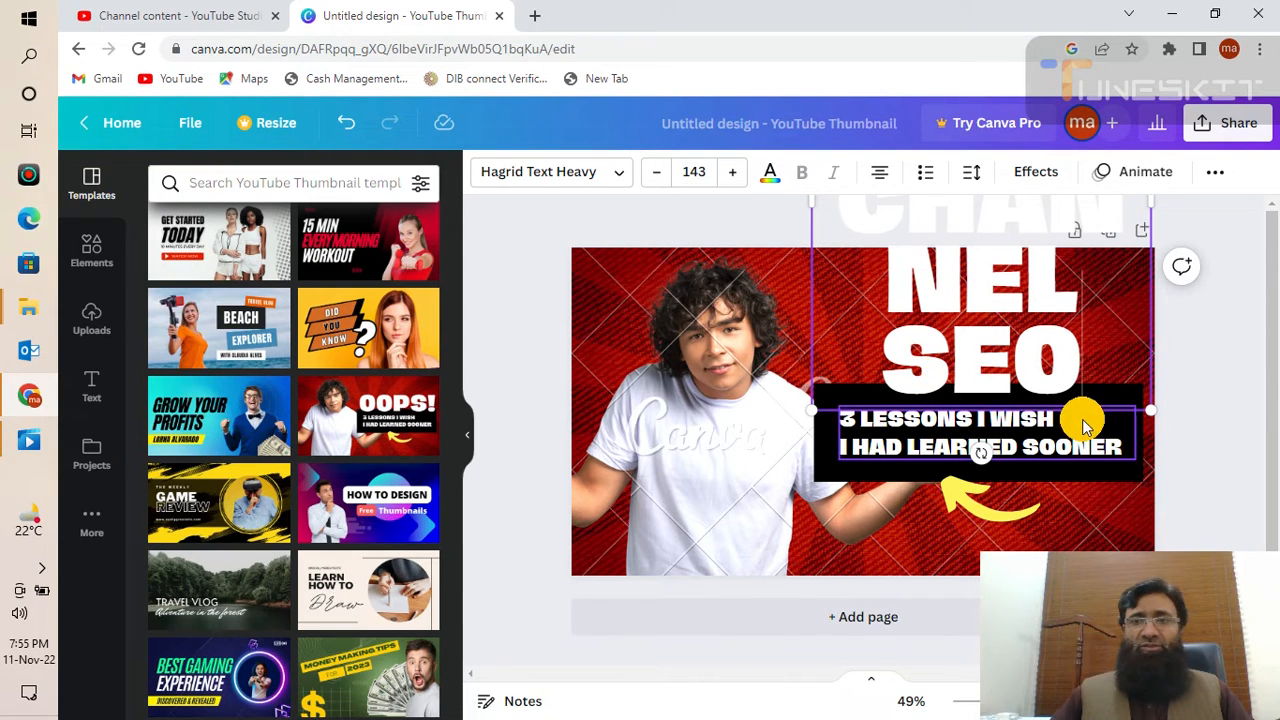
drag(1152, 416, 1127, 326)
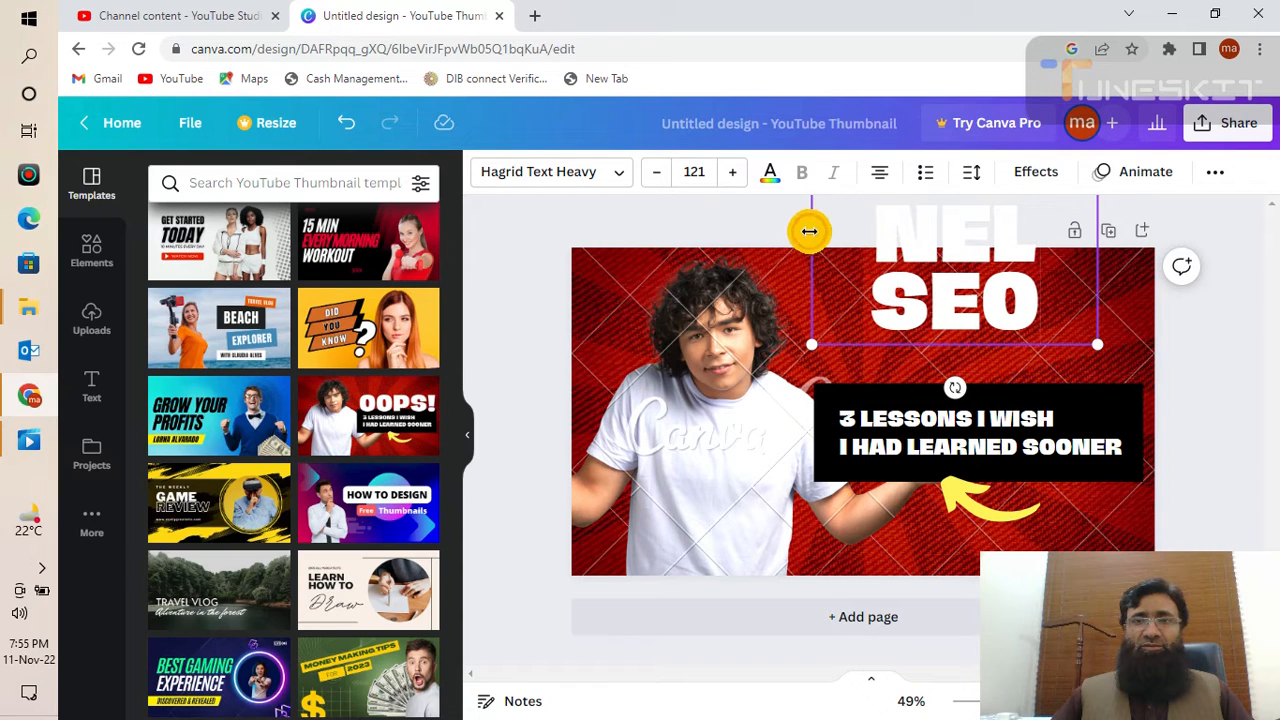
drag(855, 227, 856, 320)
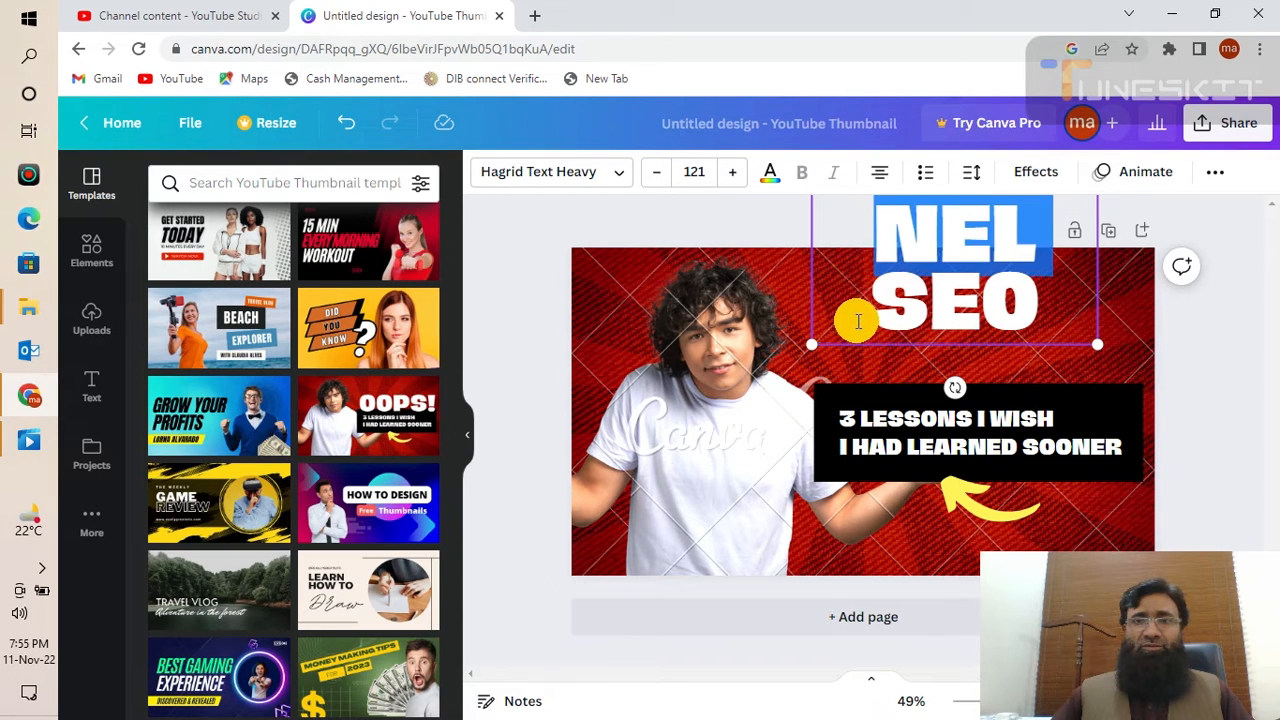
click(850, 257)
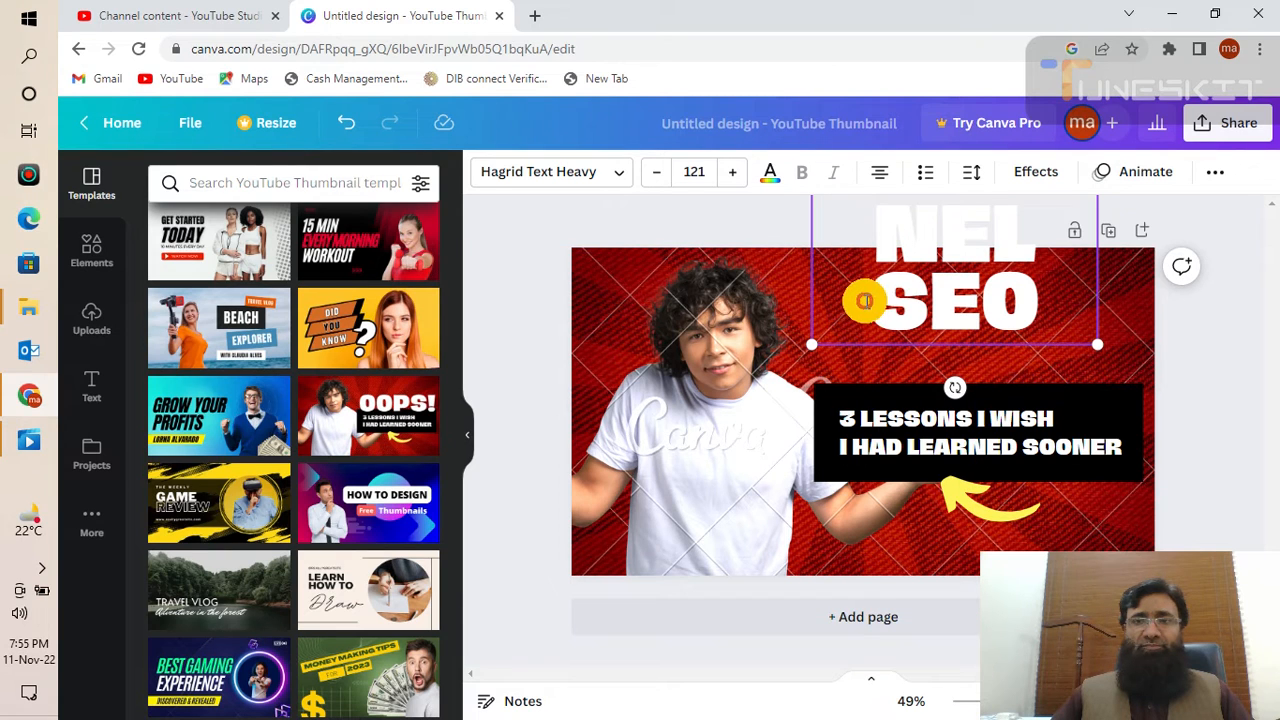
triple_click(990, 302)
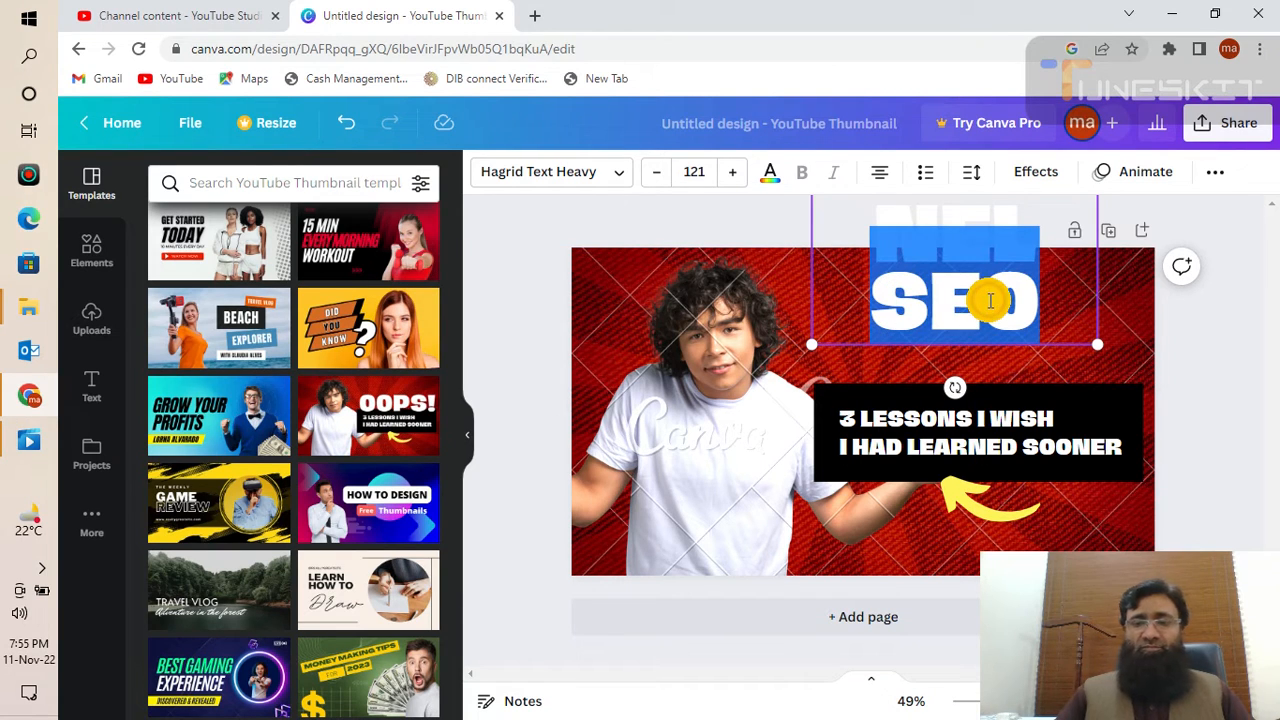
text(CHANNEL)
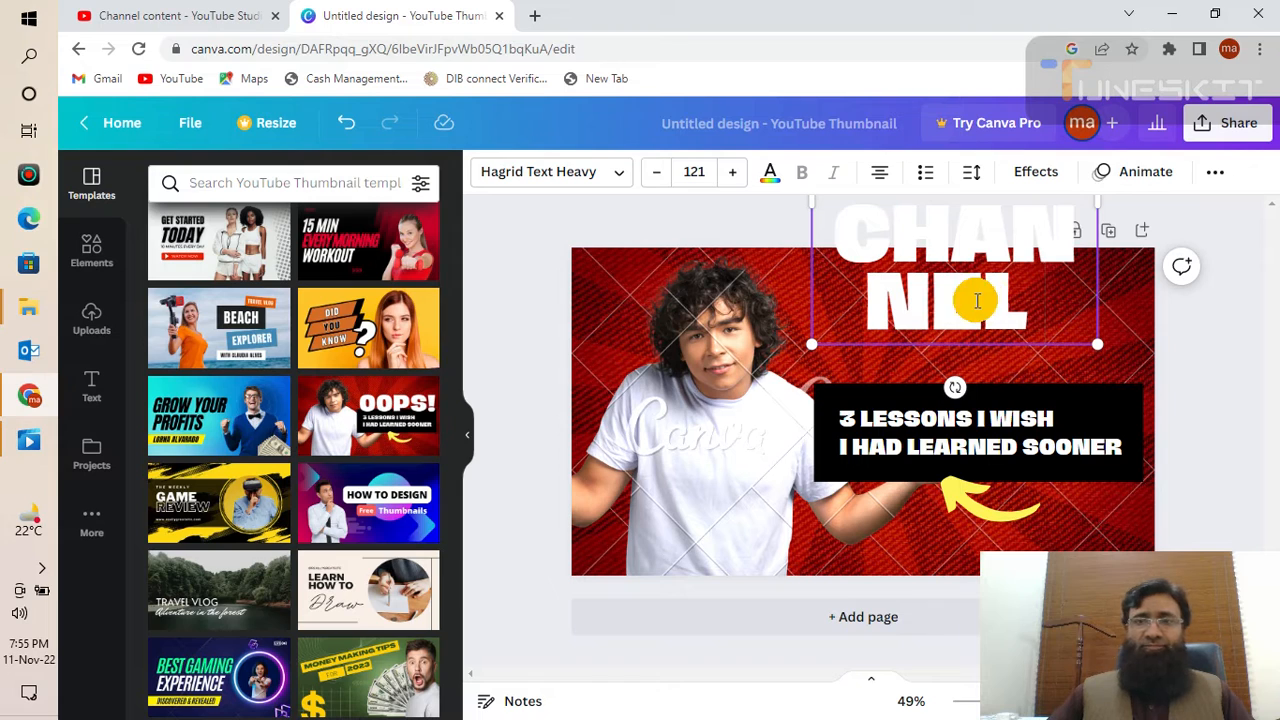
- Set the headline font size to 78 and complete it as 'YOU TUBE CHANNEL SEO'
click(706, 170)
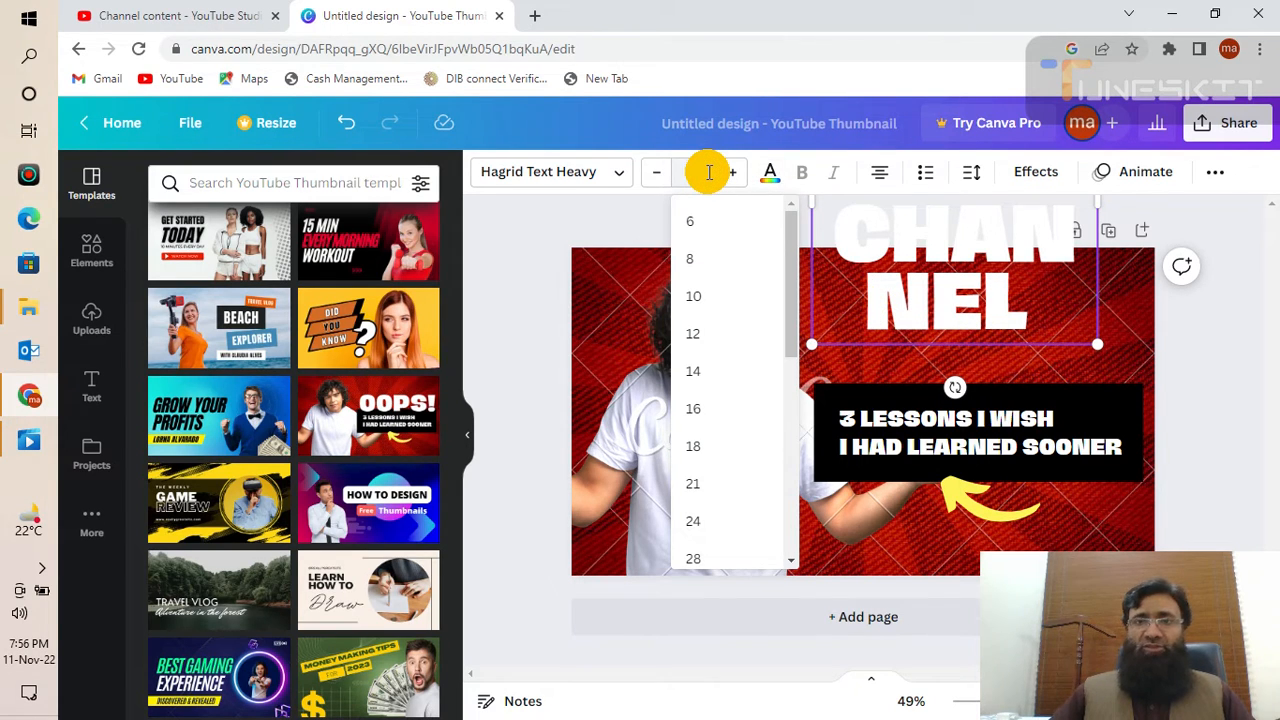
text(78)
key(Return)
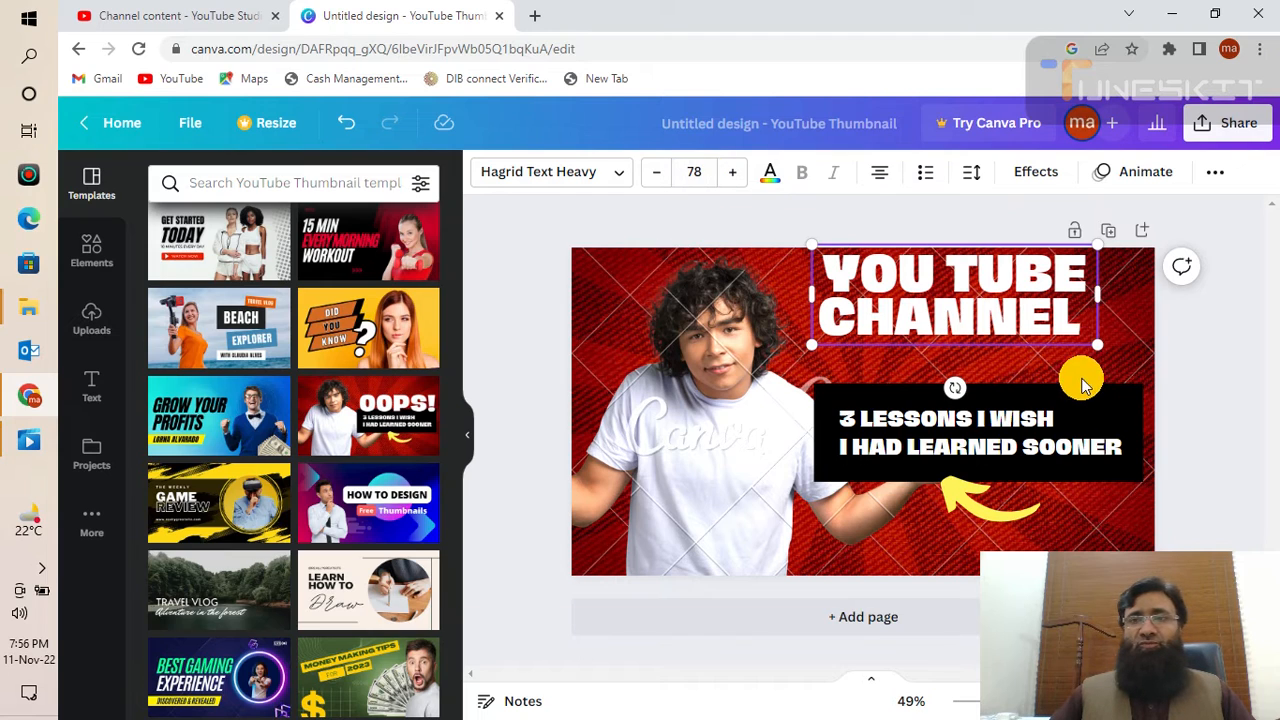
click(1086, 325)
text(SEO)
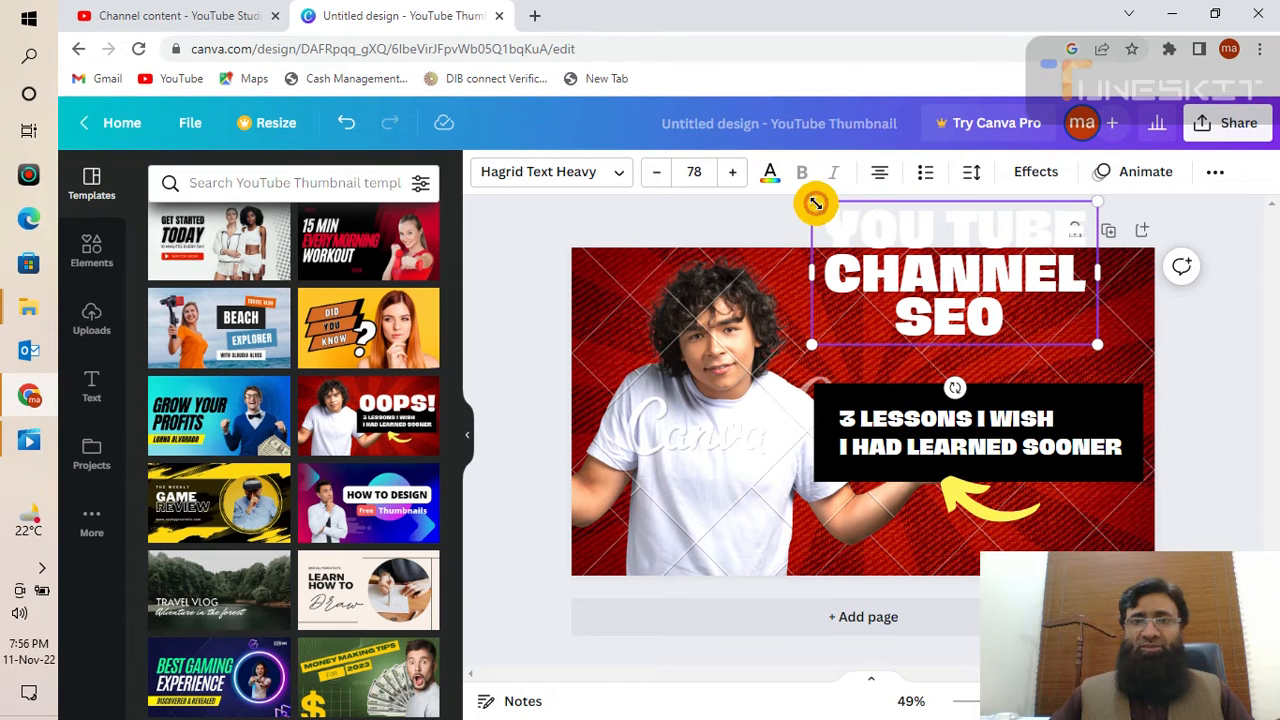
- Resize the title box to shrink the text and move it down onto the red background
drag(815, 200, 820, 207)
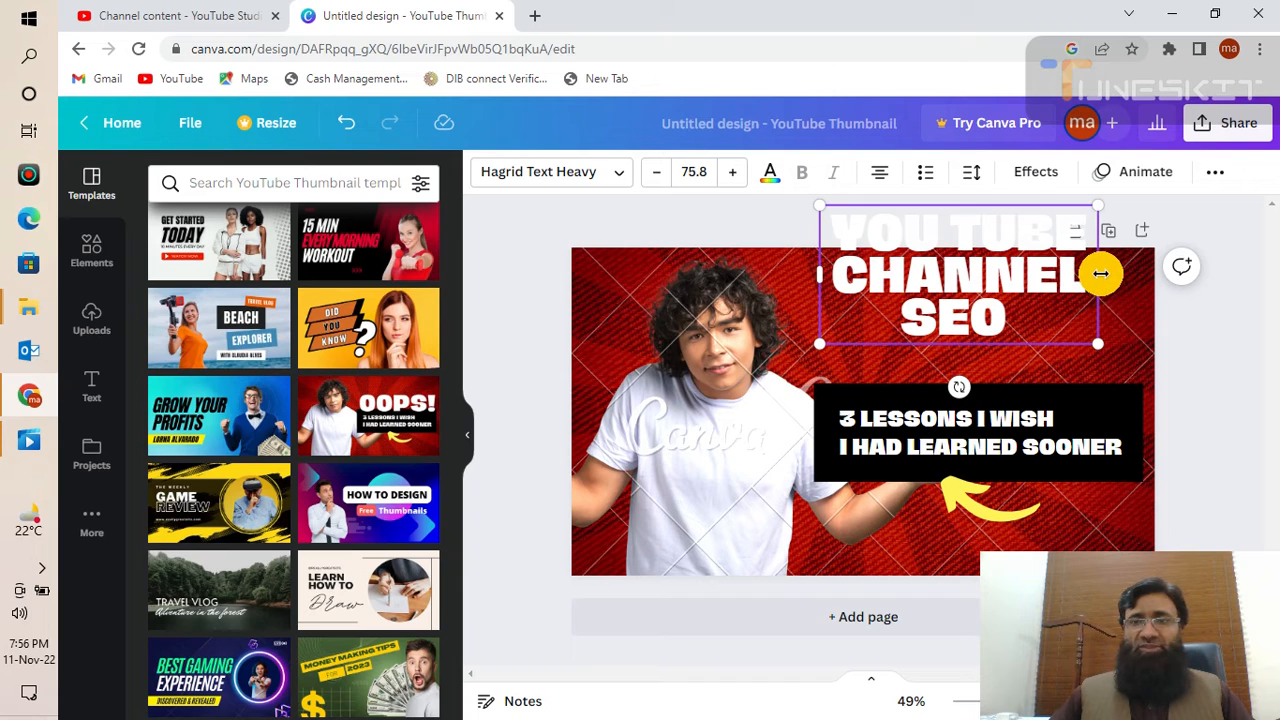
drag(1100, 273, 1105, 274)
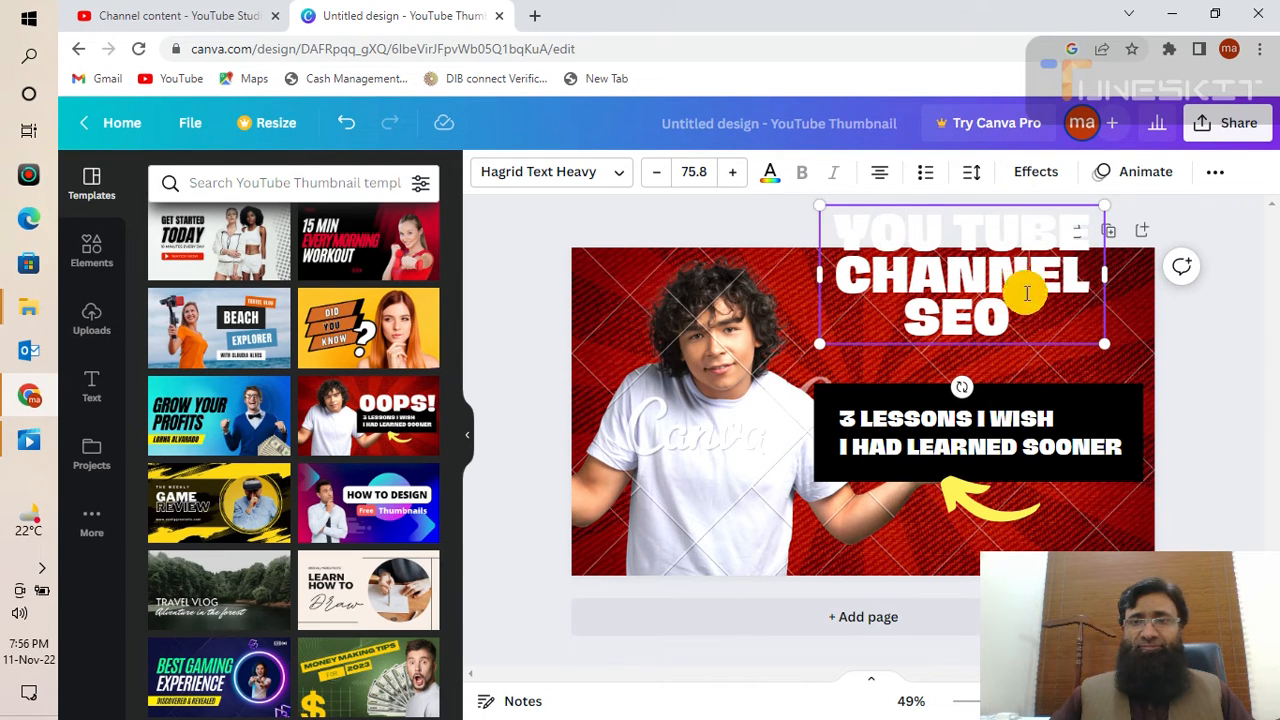
drag(1027, 293, 1035, 329)
click(1018, 331)
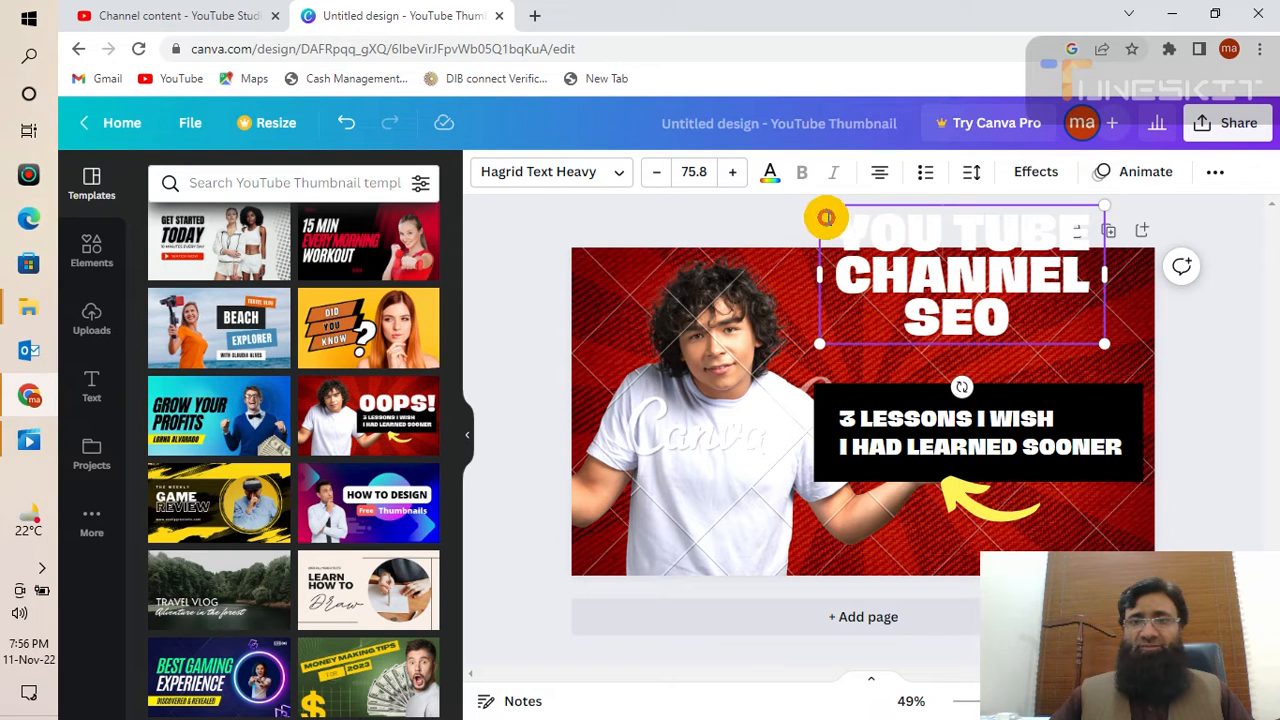
drag(820, 206, 832, 313)
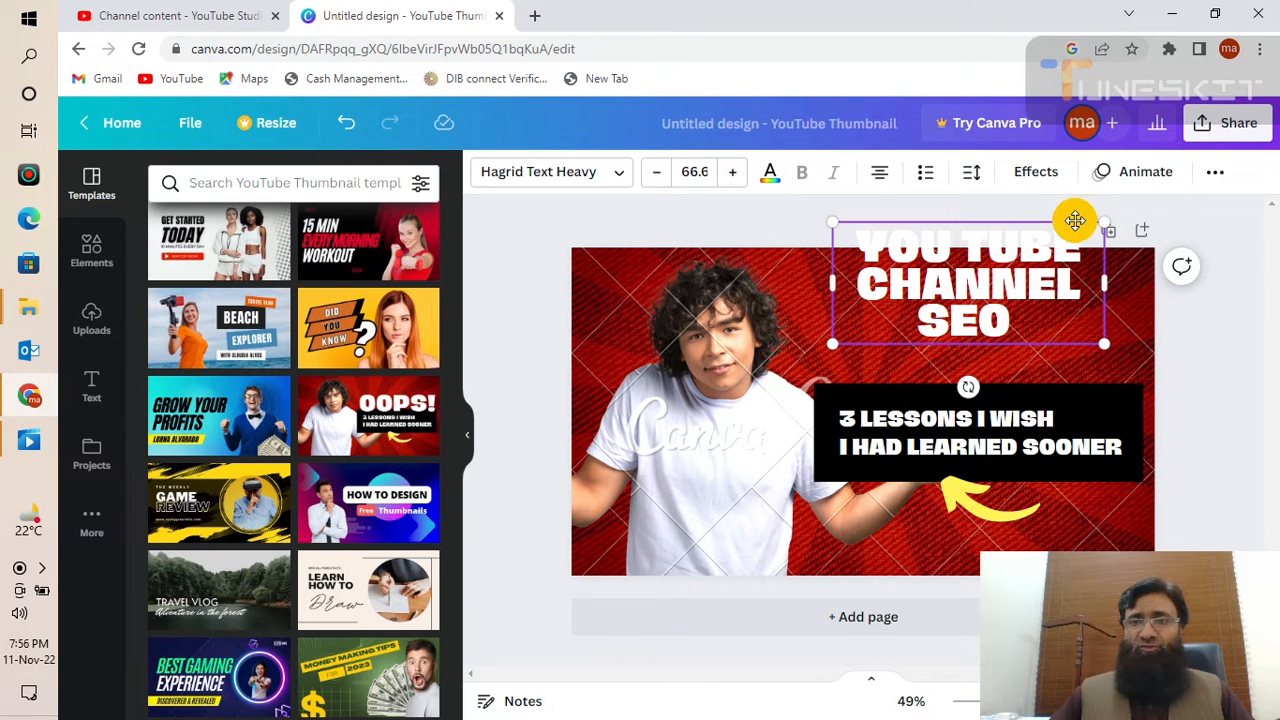
drag(1075, 220, 1067, 252)
- Select the 3 LESSONS subtitle text, then open a new blank browser tab
click(1184, 316)
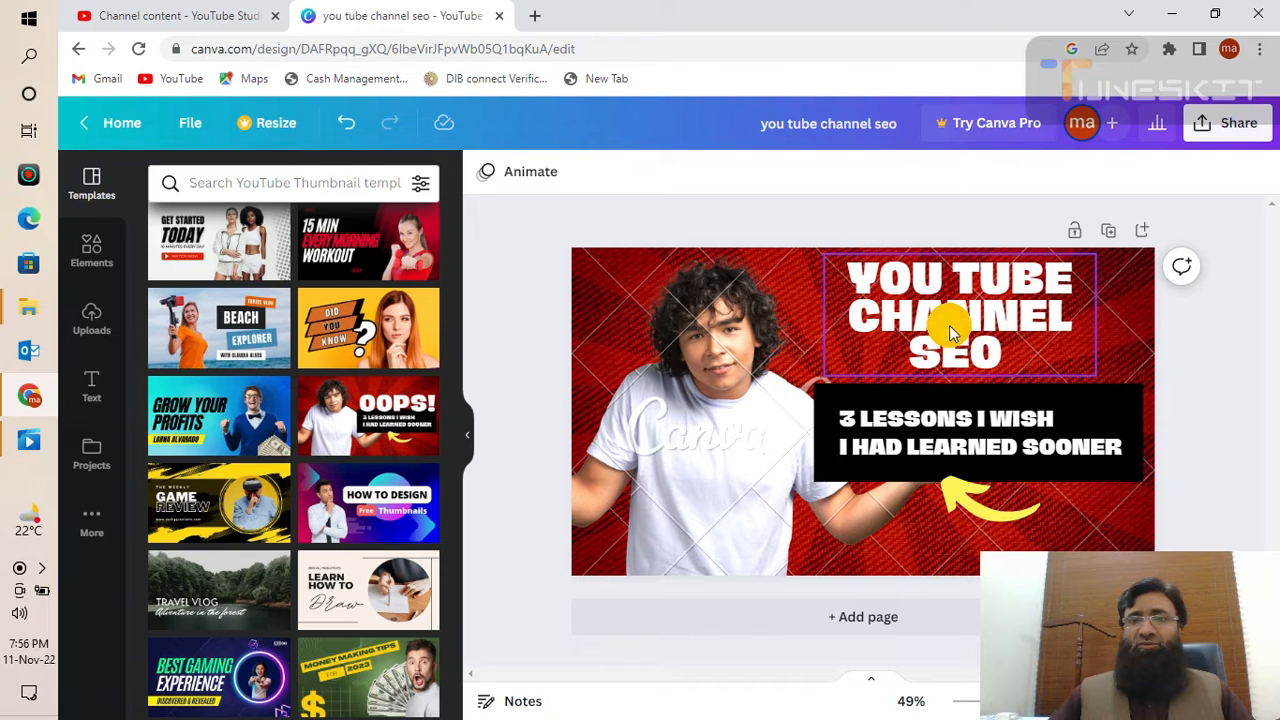
click(948, 432)
click(952, 433)
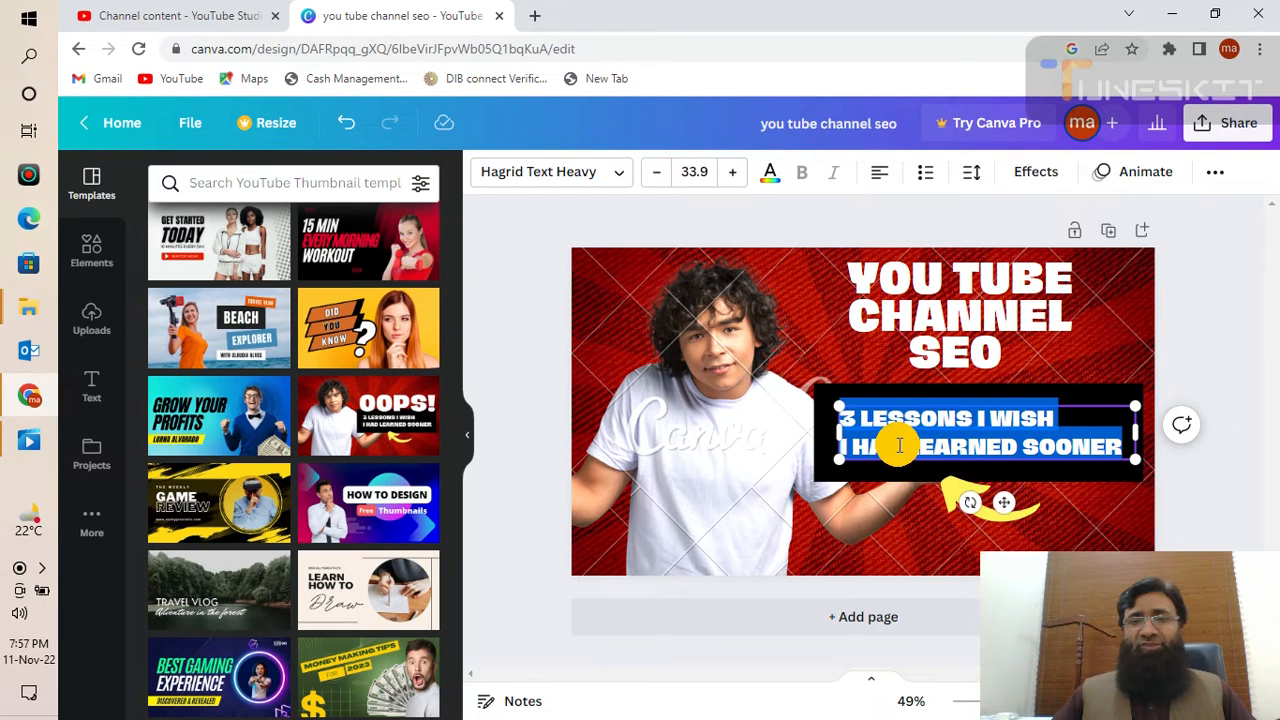
click(533, 19)
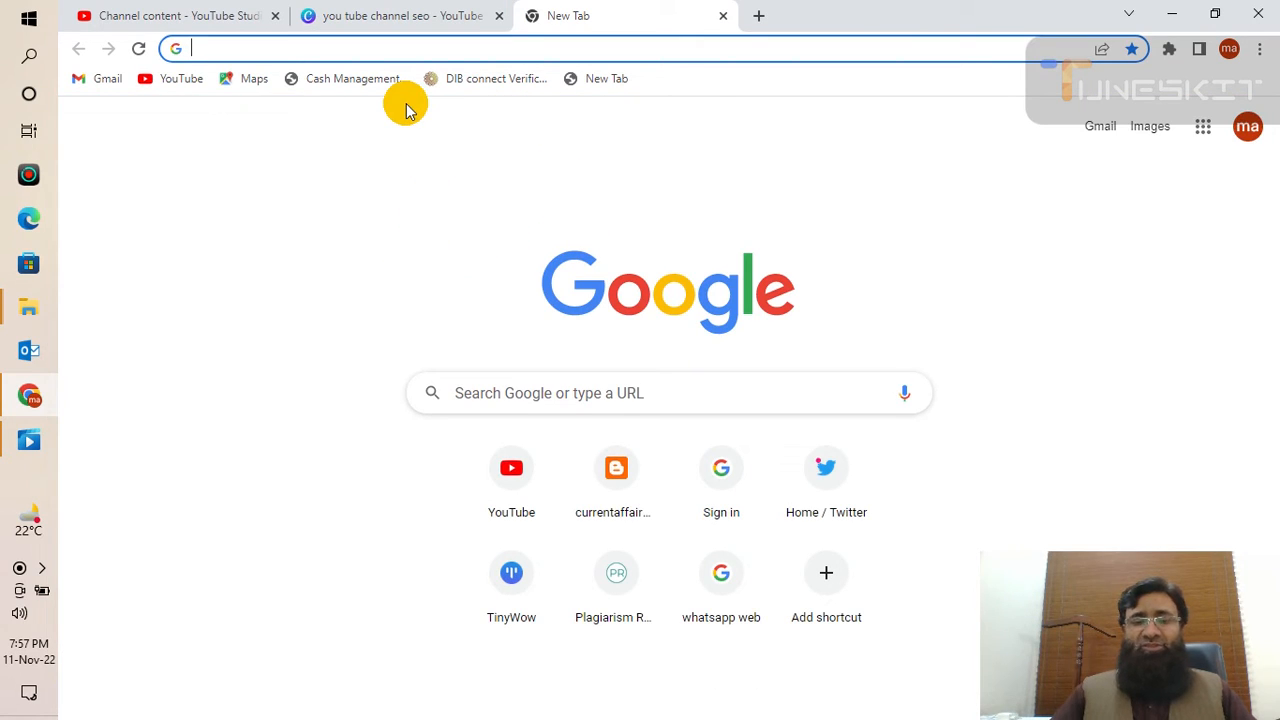
- Go to Google Translate and set English as the source language
text(g)
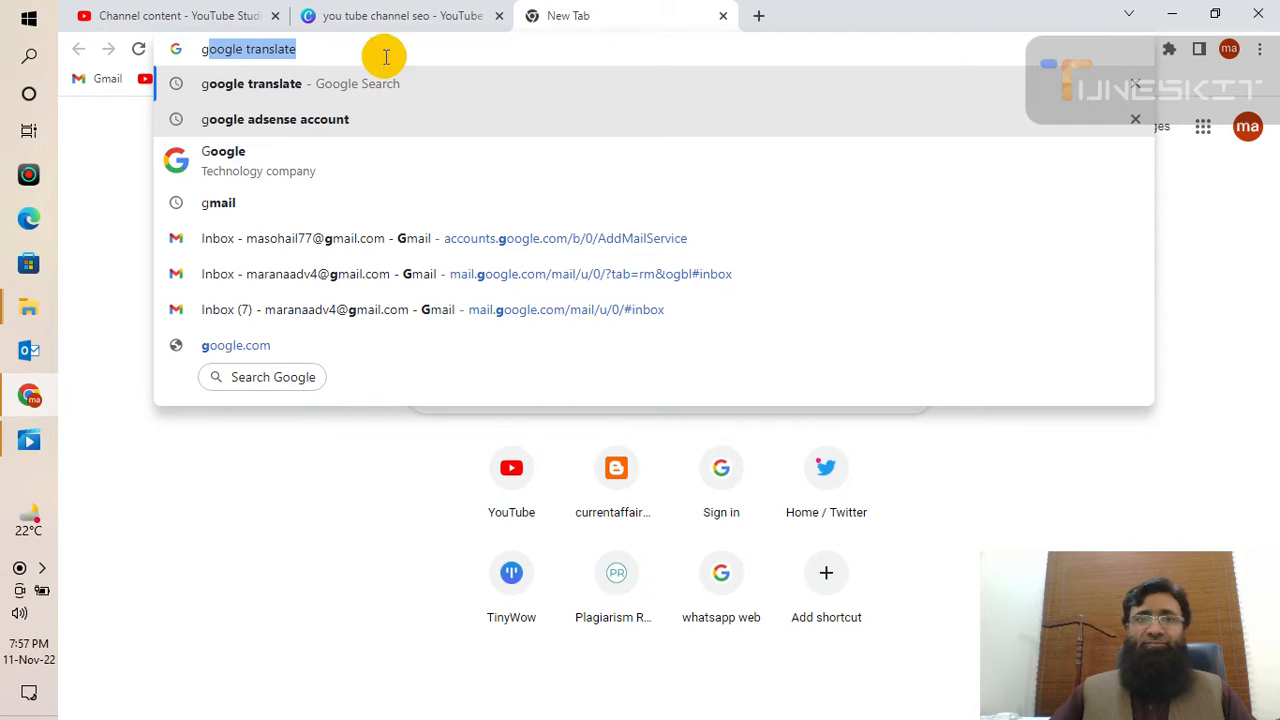
click(275, 88)
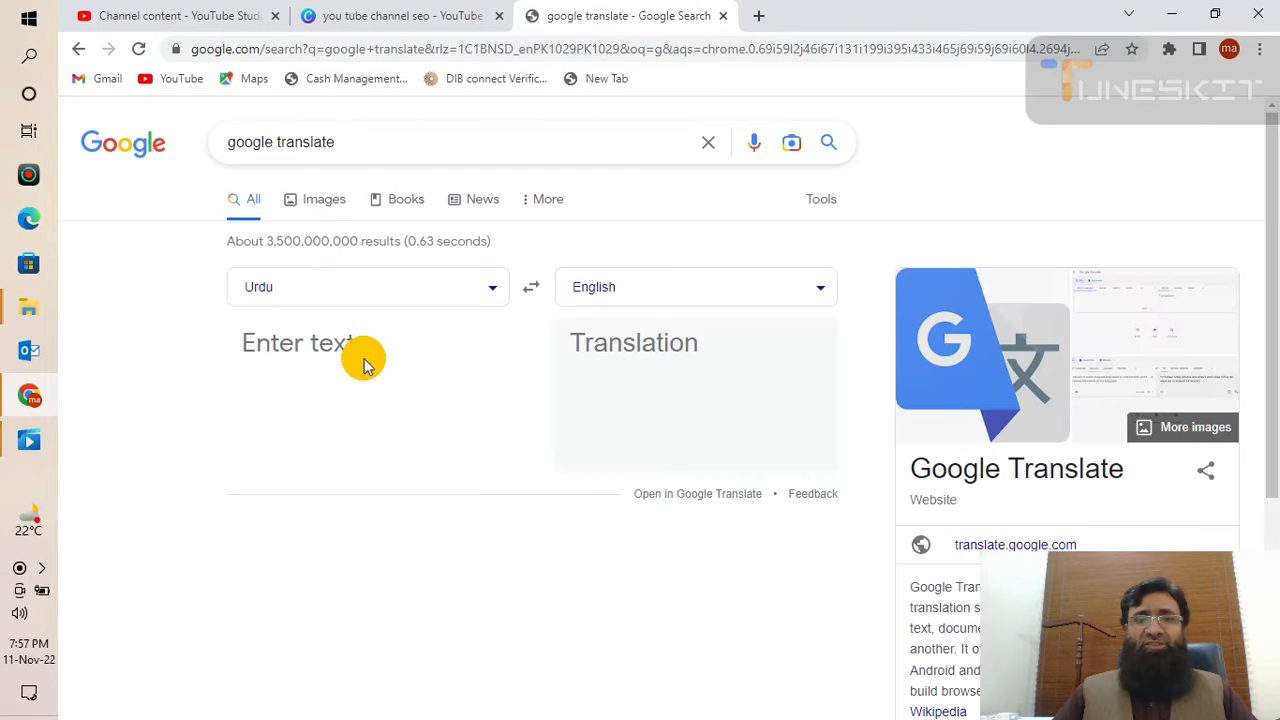
click(288, 298)
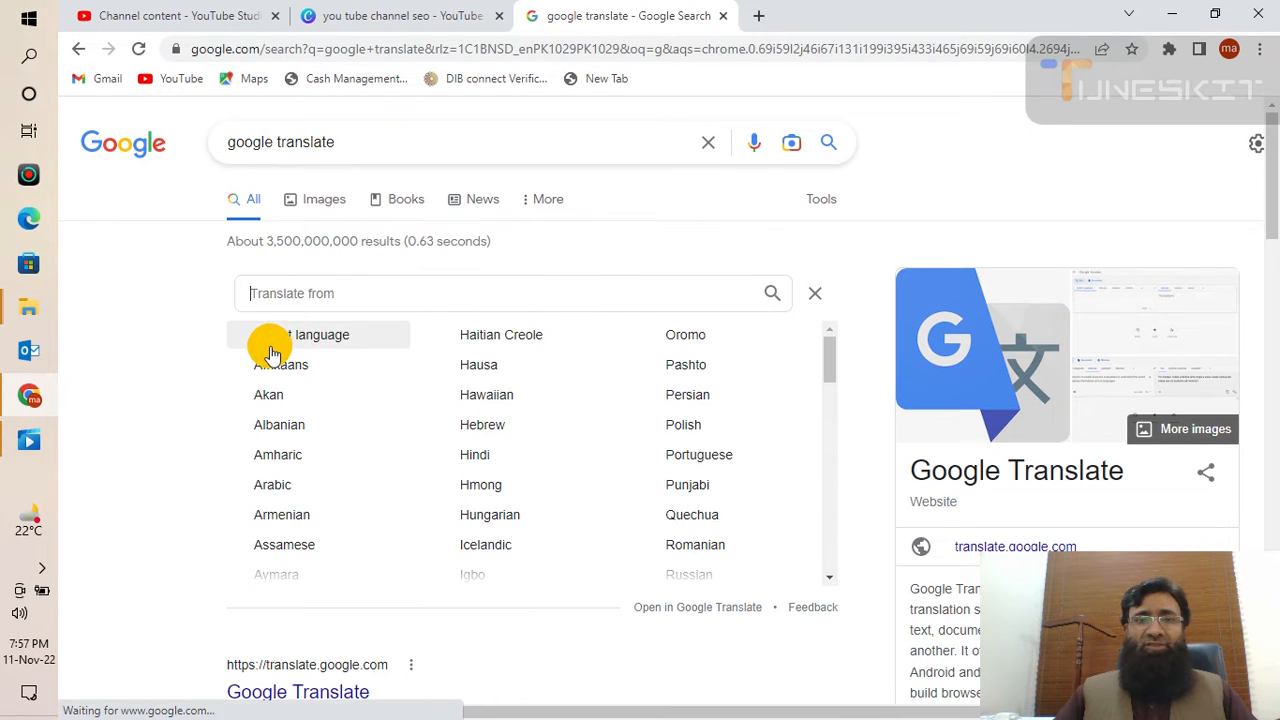
text(e)
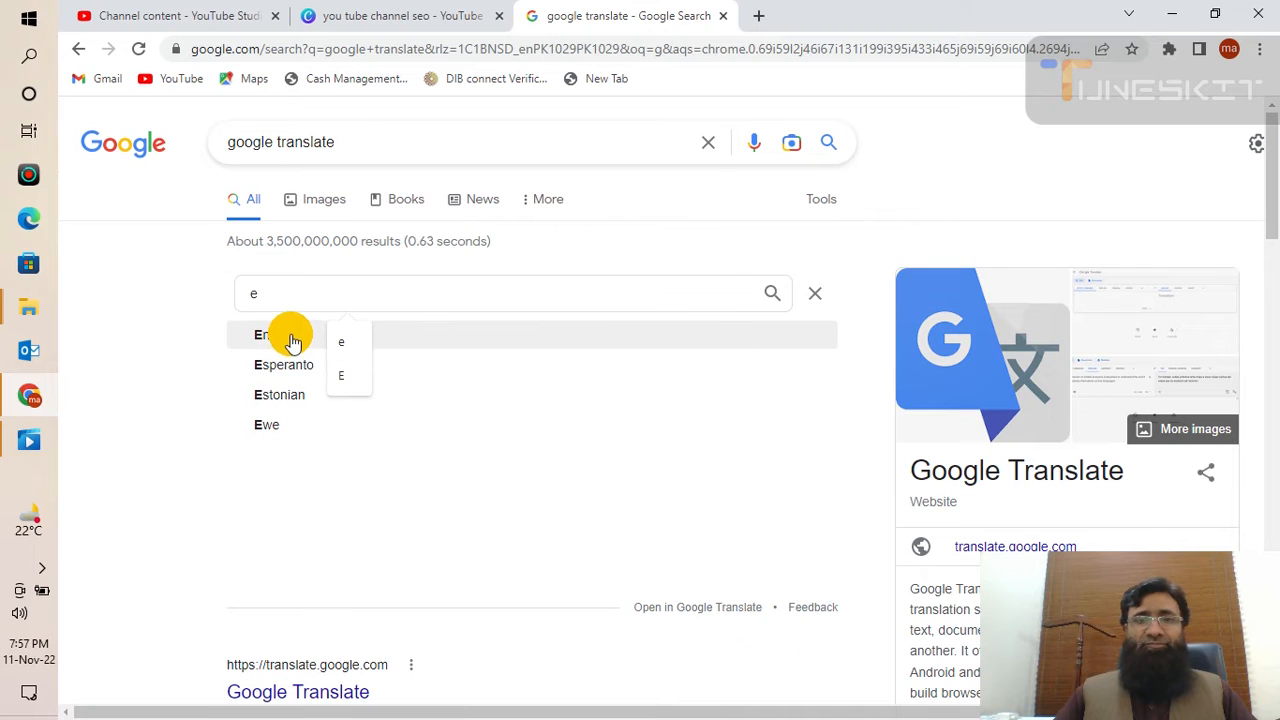
click(287, 335)
- Enter 'how do video setting' as the English text to translate into Urdu
click(327, 334)
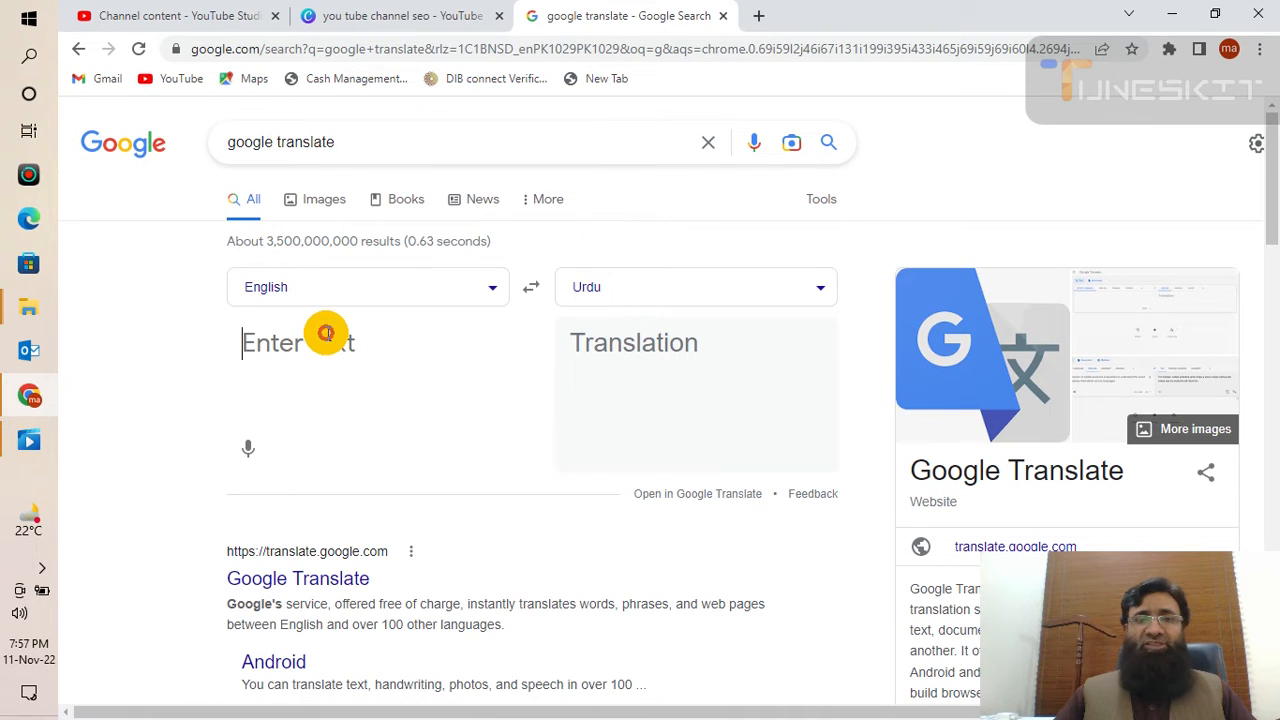
text(how t)
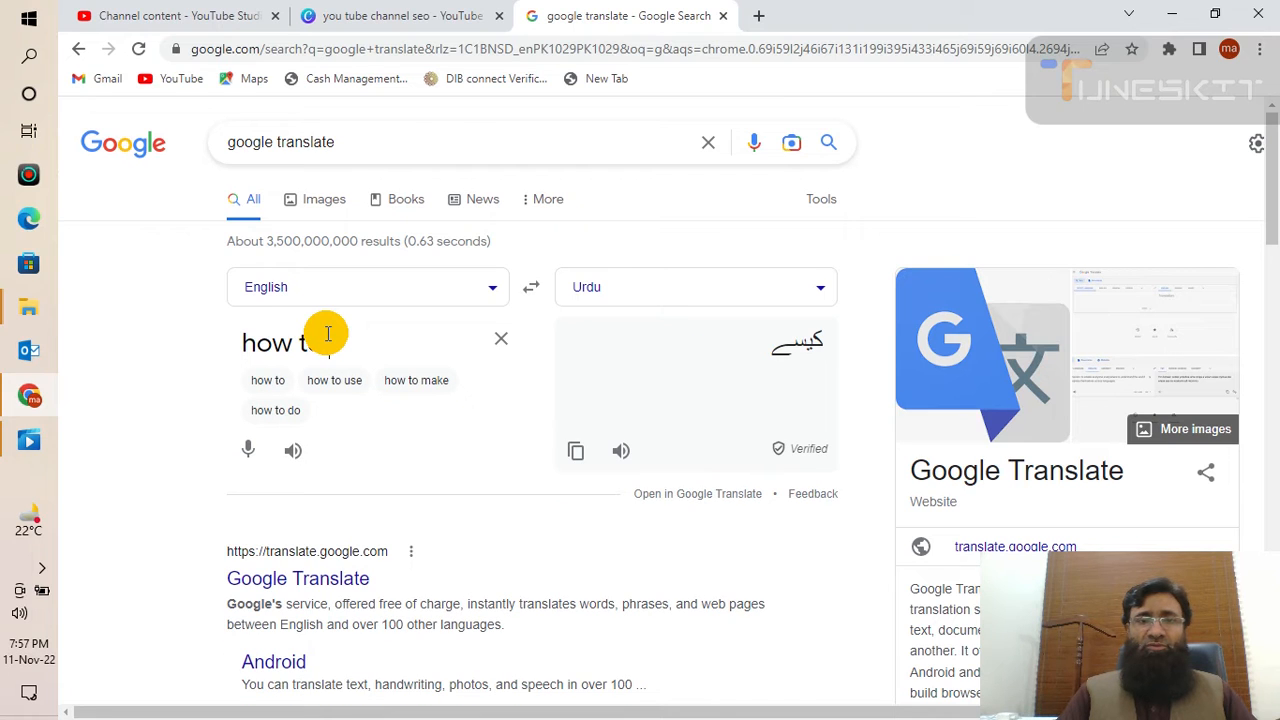
text(o up)
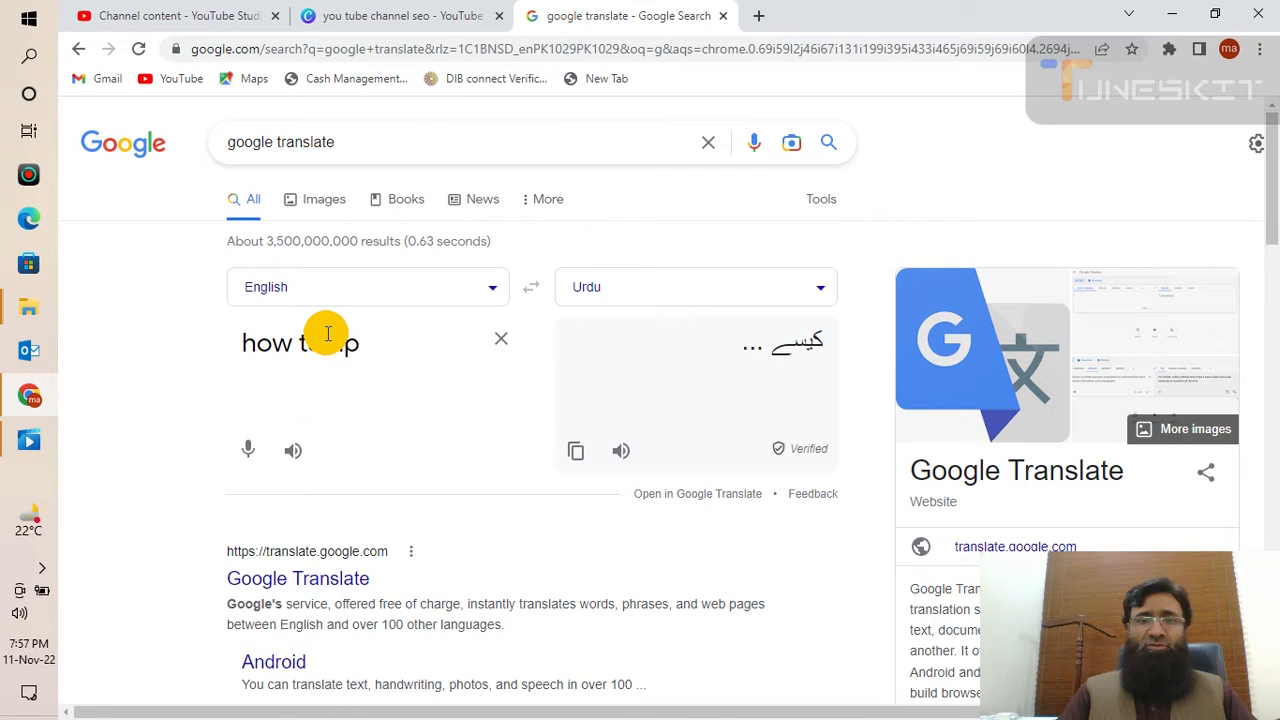
text(load vi)
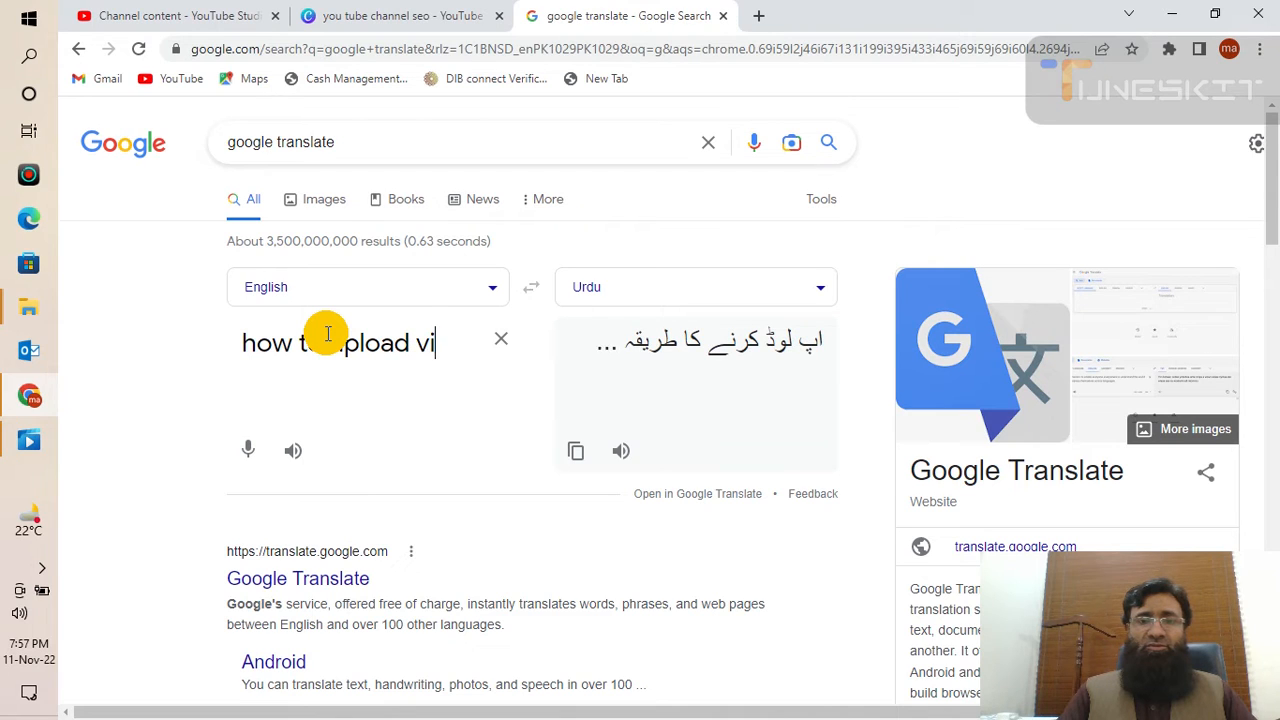
key(BackSpace)
key(BackSpace)
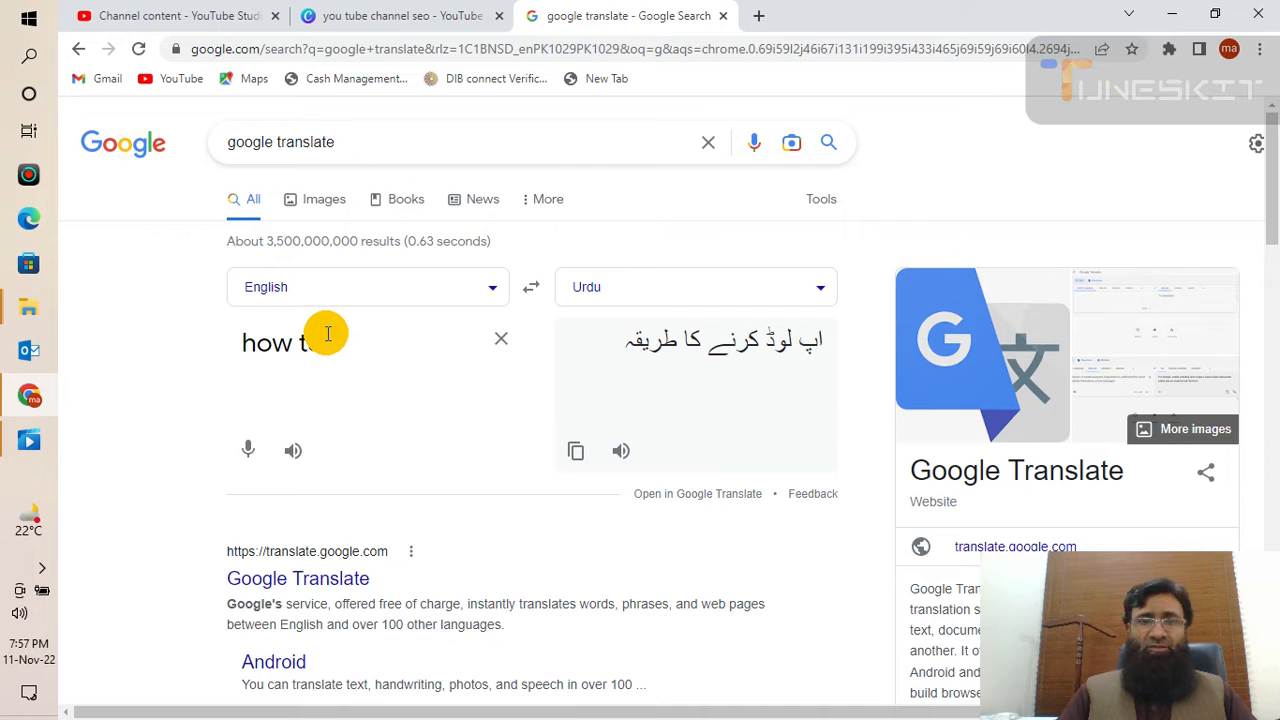
key(BackSpace)
key(BackSpace)
key(BackSpace)
key(BackSpace)
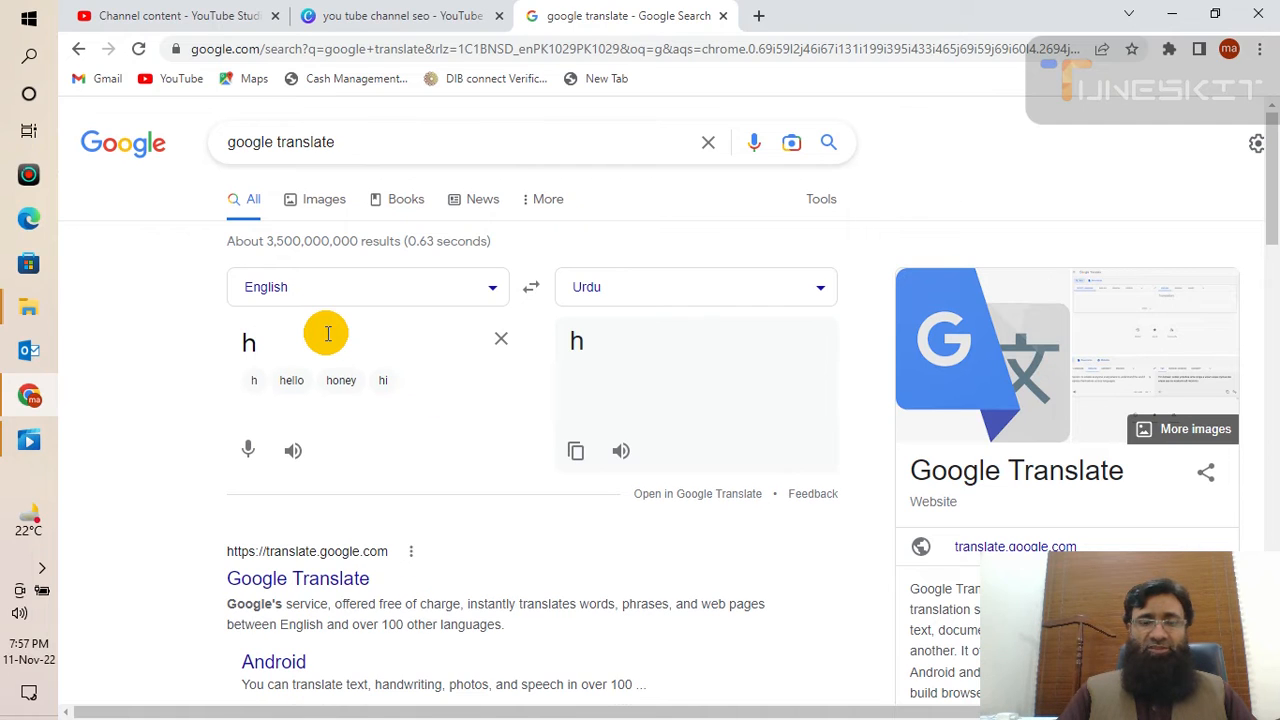
key(BackSpace)
text(video)
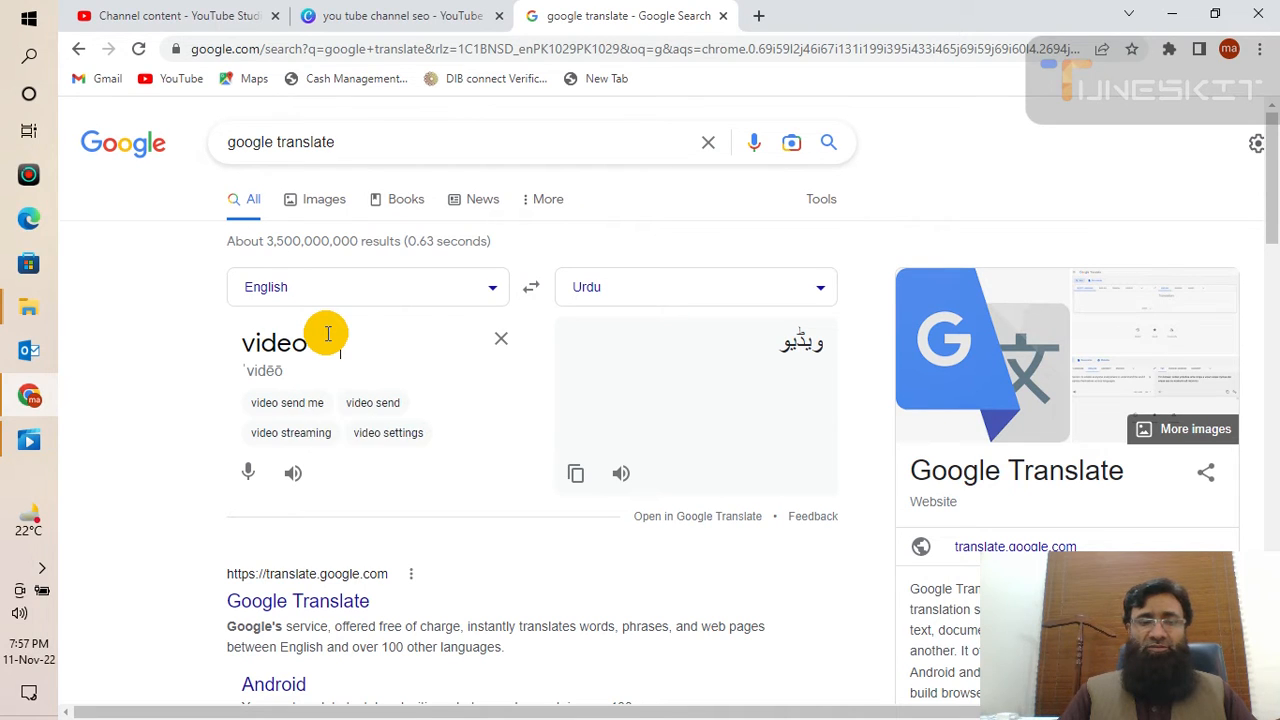
text( settin)
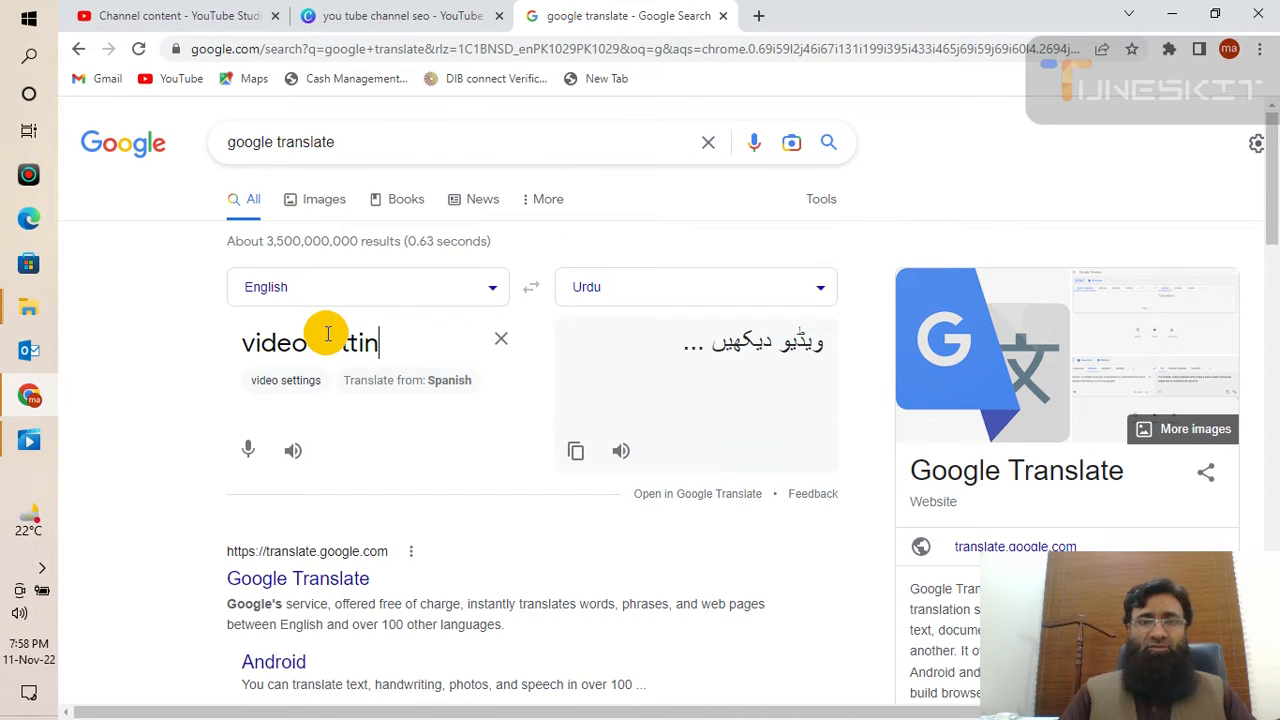
text(g)
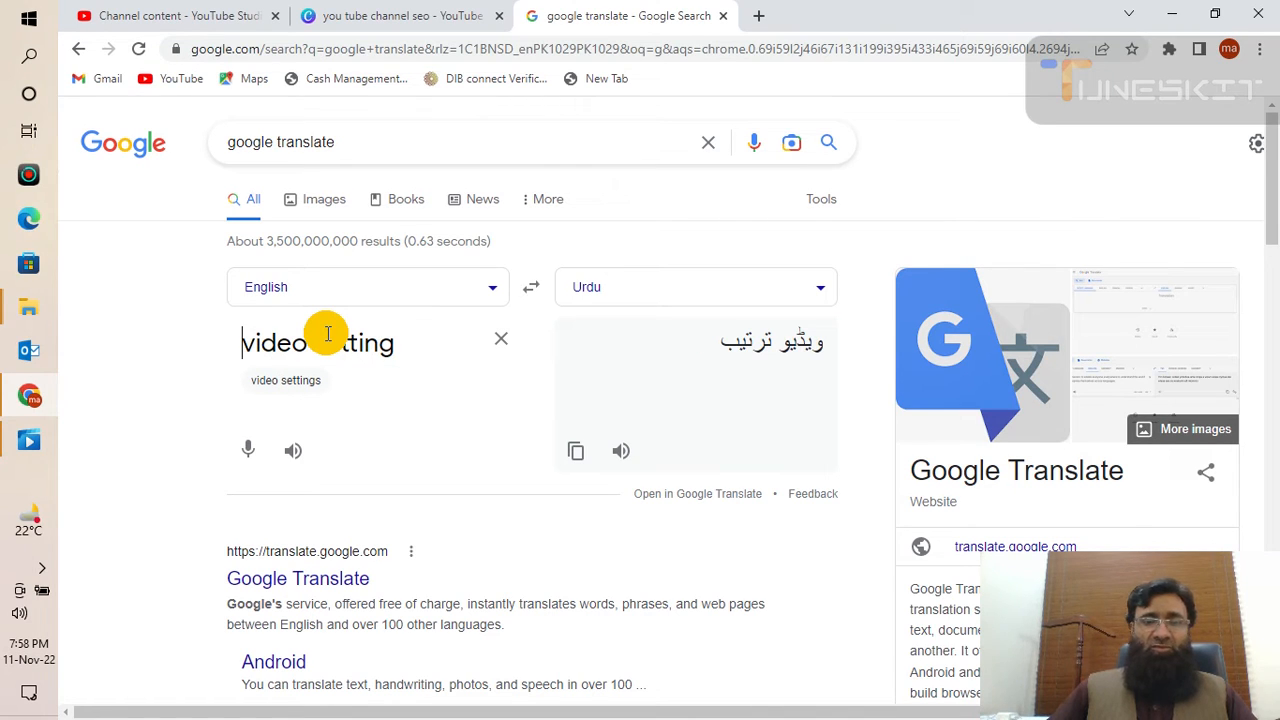
key(Home)
text(how )
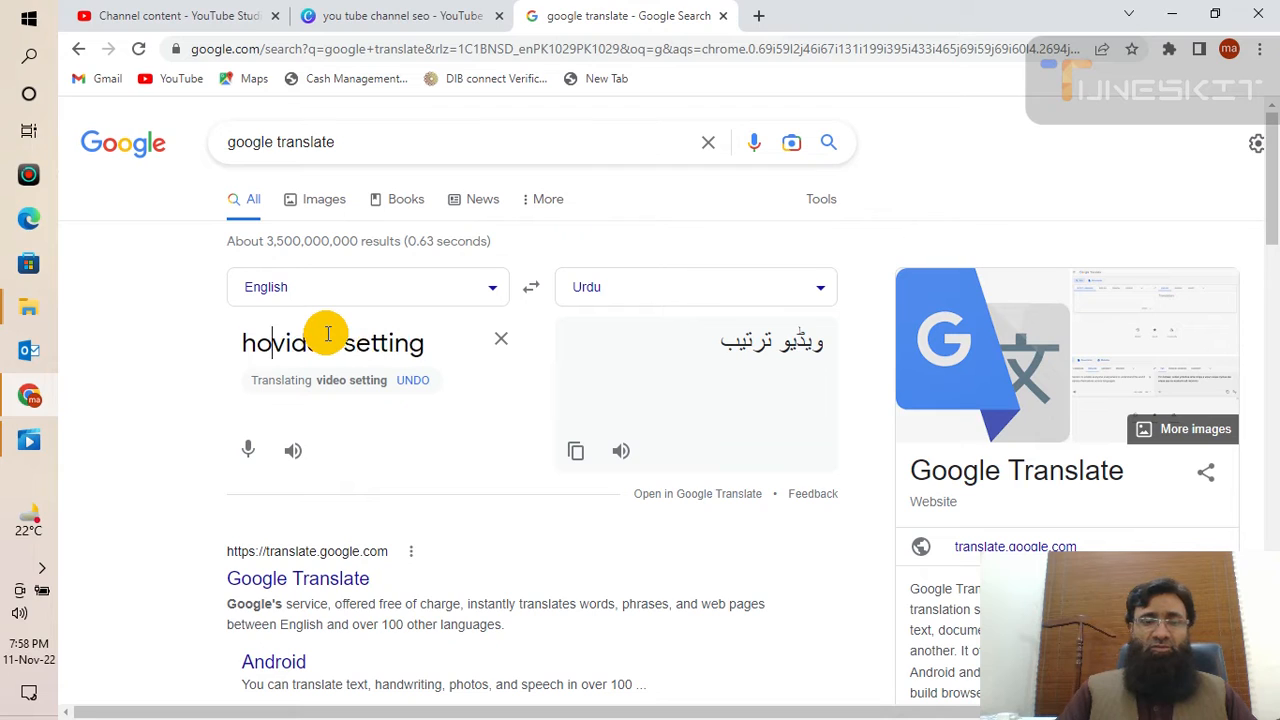
text(do)
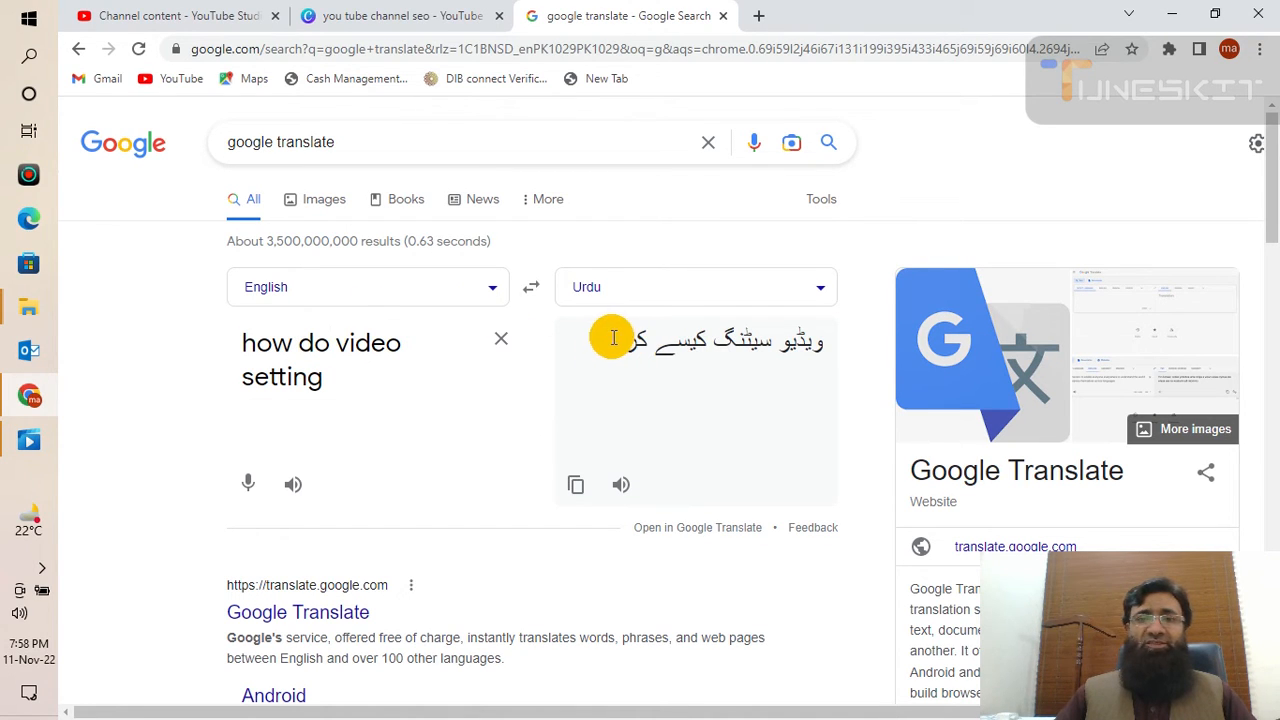
- Copy the Urdu translation and switch back to the Canva design tab
drag(598, 343, 834, 360)
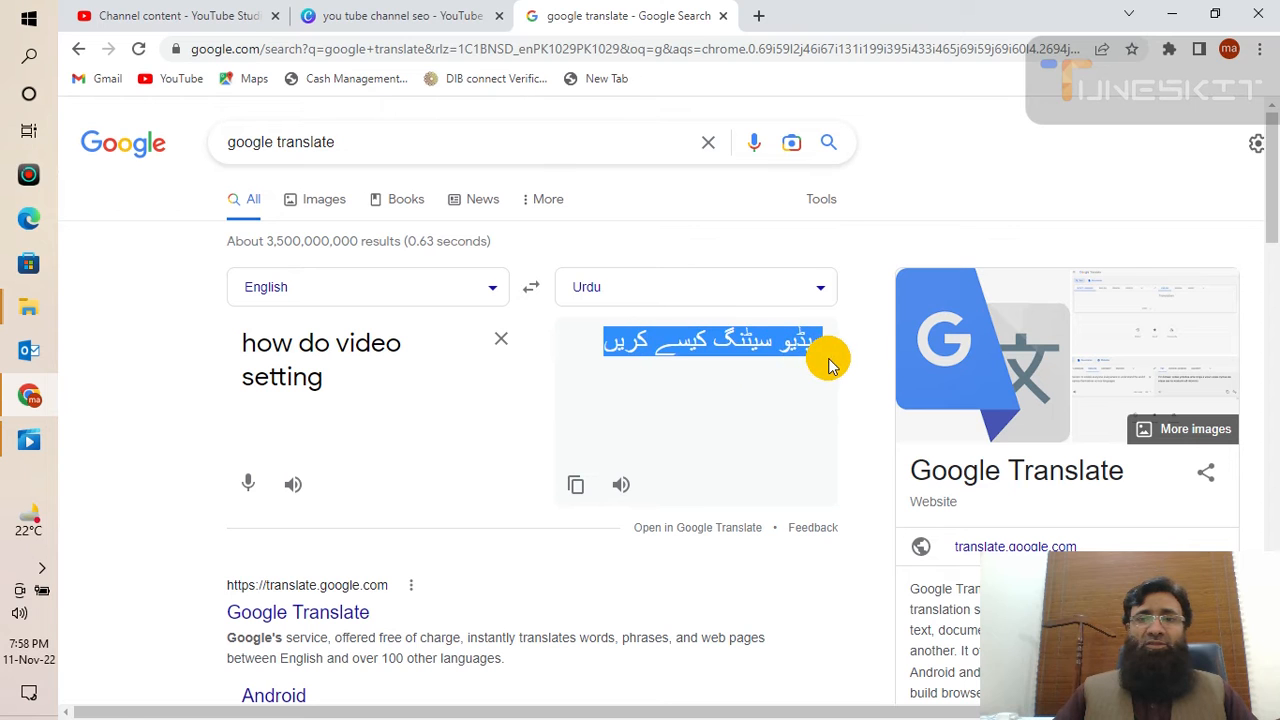
right_click(783, 343)
click(826, 349)
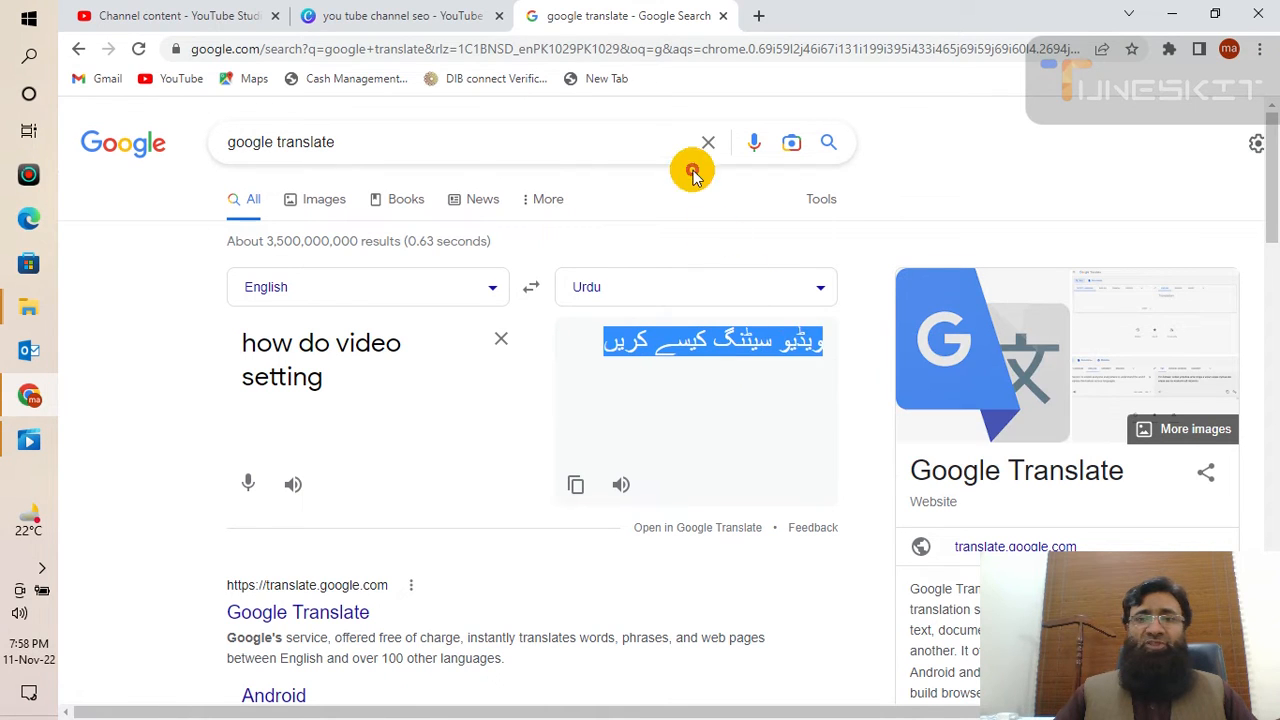
click(480, 17)
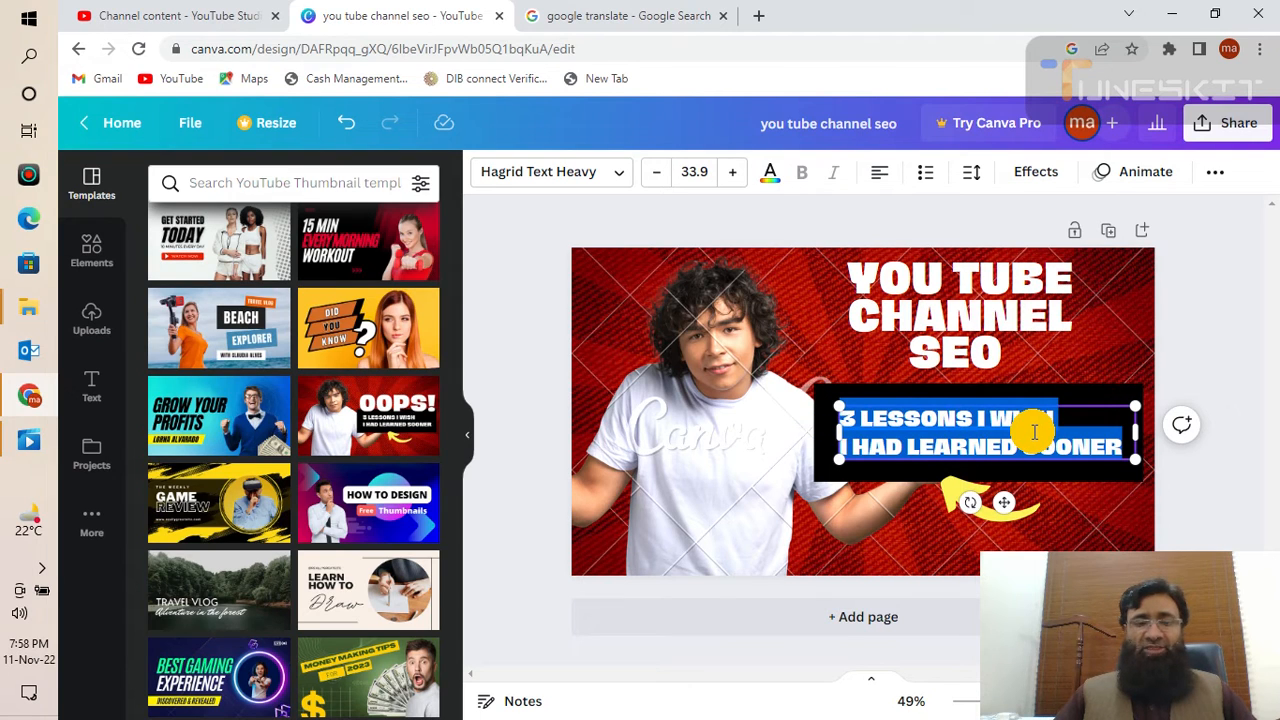
- Paste the Urdu phrase over the subtitle and try the Hagrid Text and Mardoto Bold fonts
key(ctrl+v)
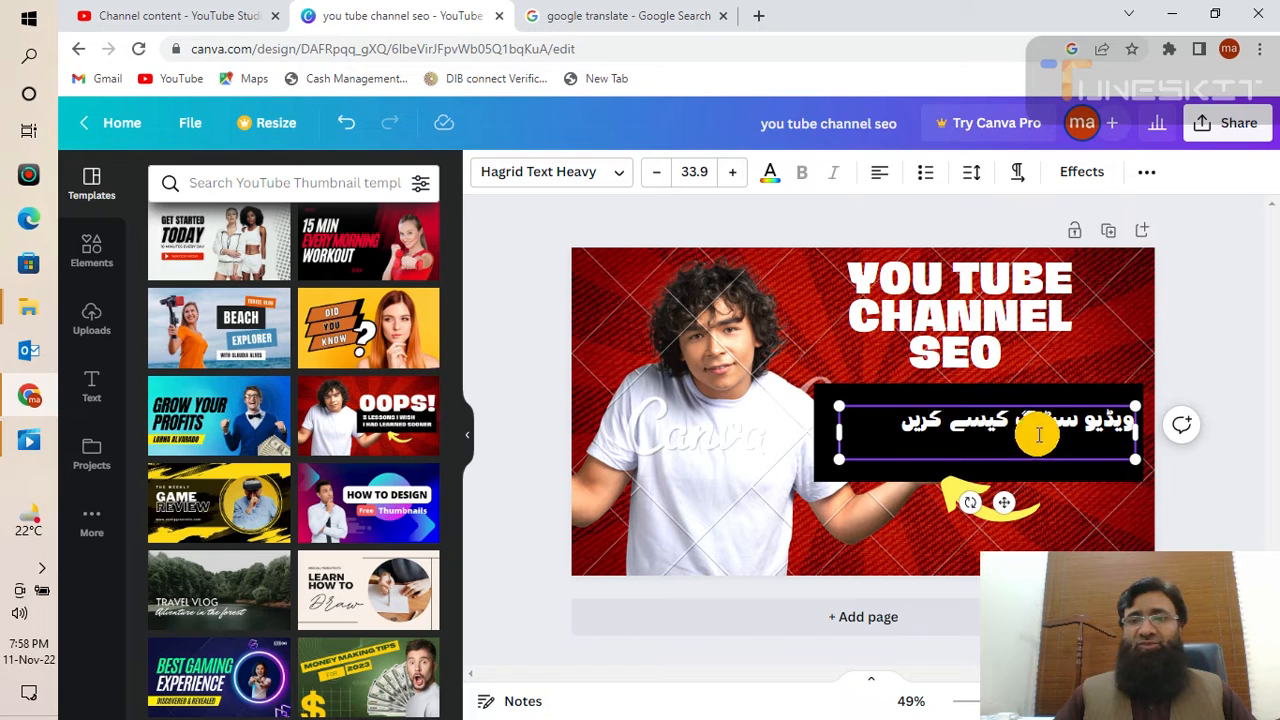
click(620, 178)
click(180, 330)
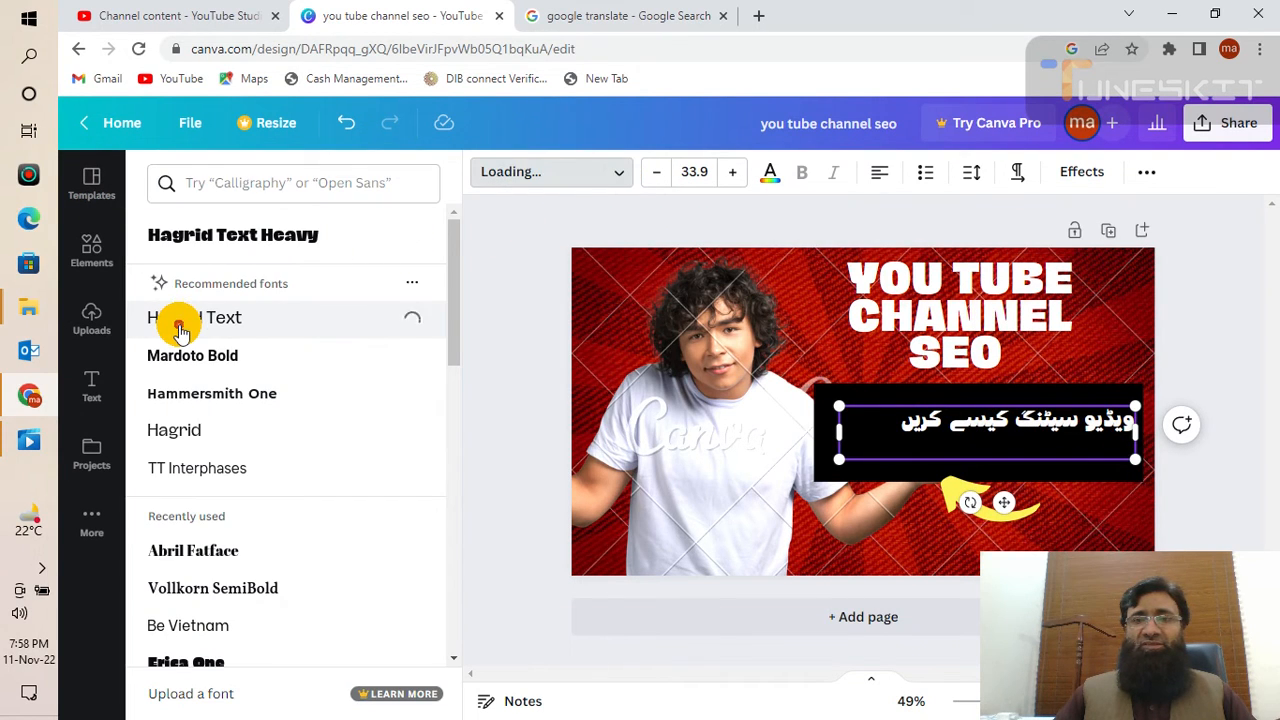
click(180, 360)
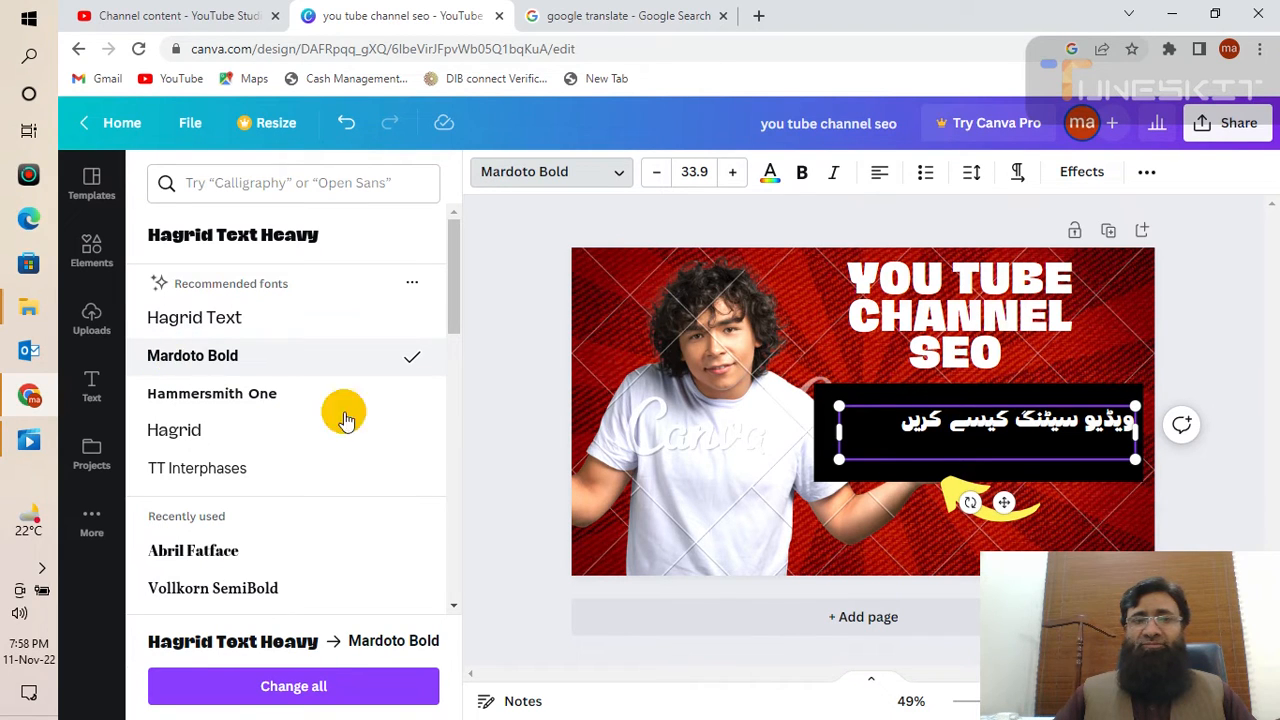
click(677, 423)
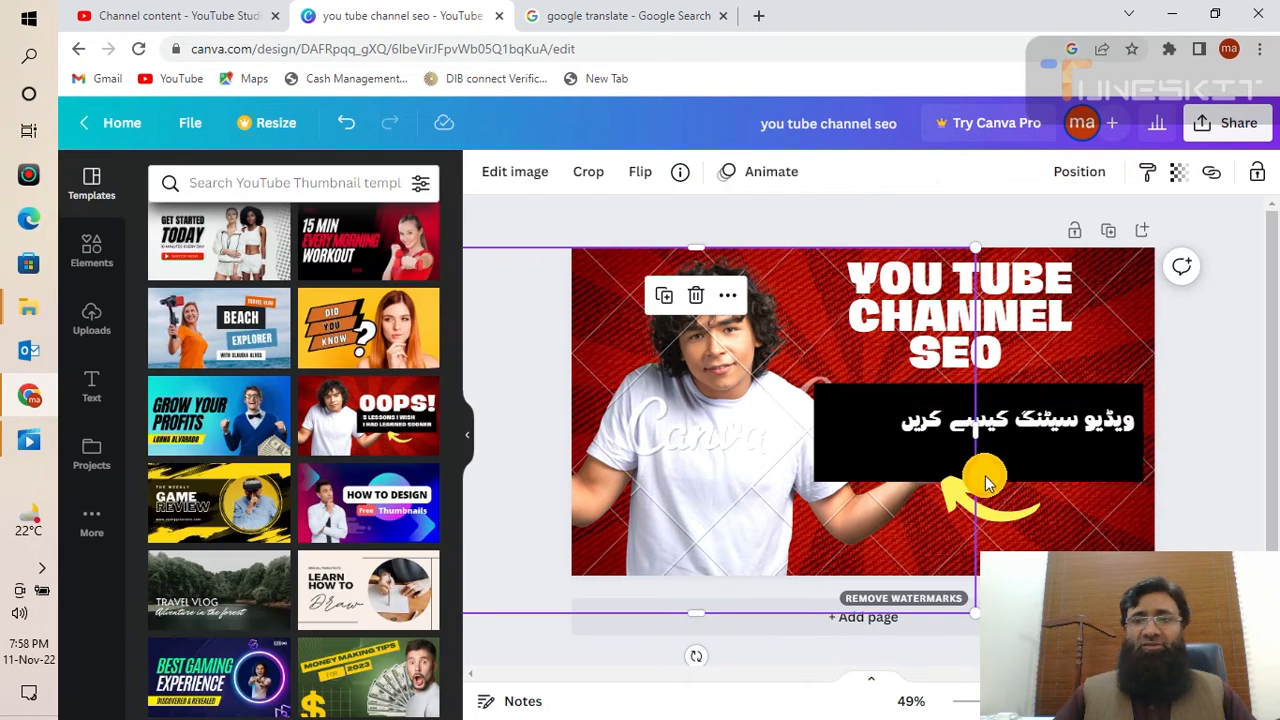
- Enlarge the Urdu subtitle, trying font sizes 40 and 50 before settling on 78
click(1051, 492)
click(1073, 452)
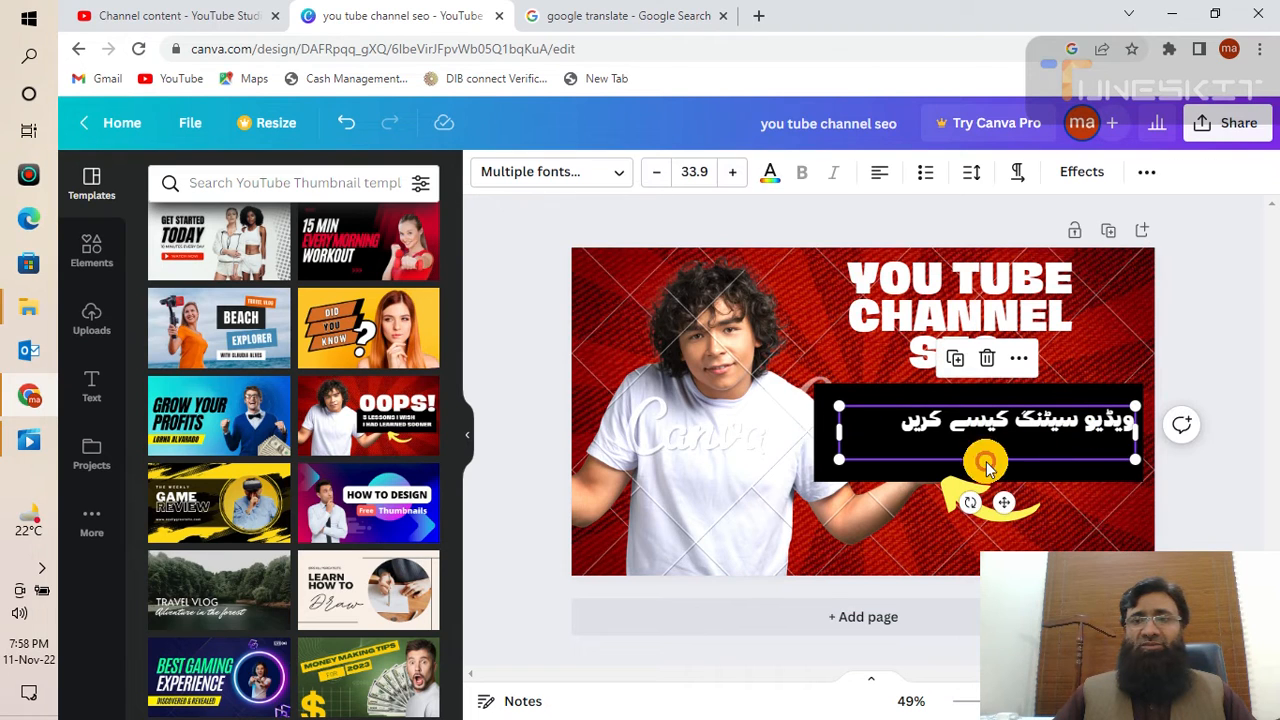
click(692, 175)
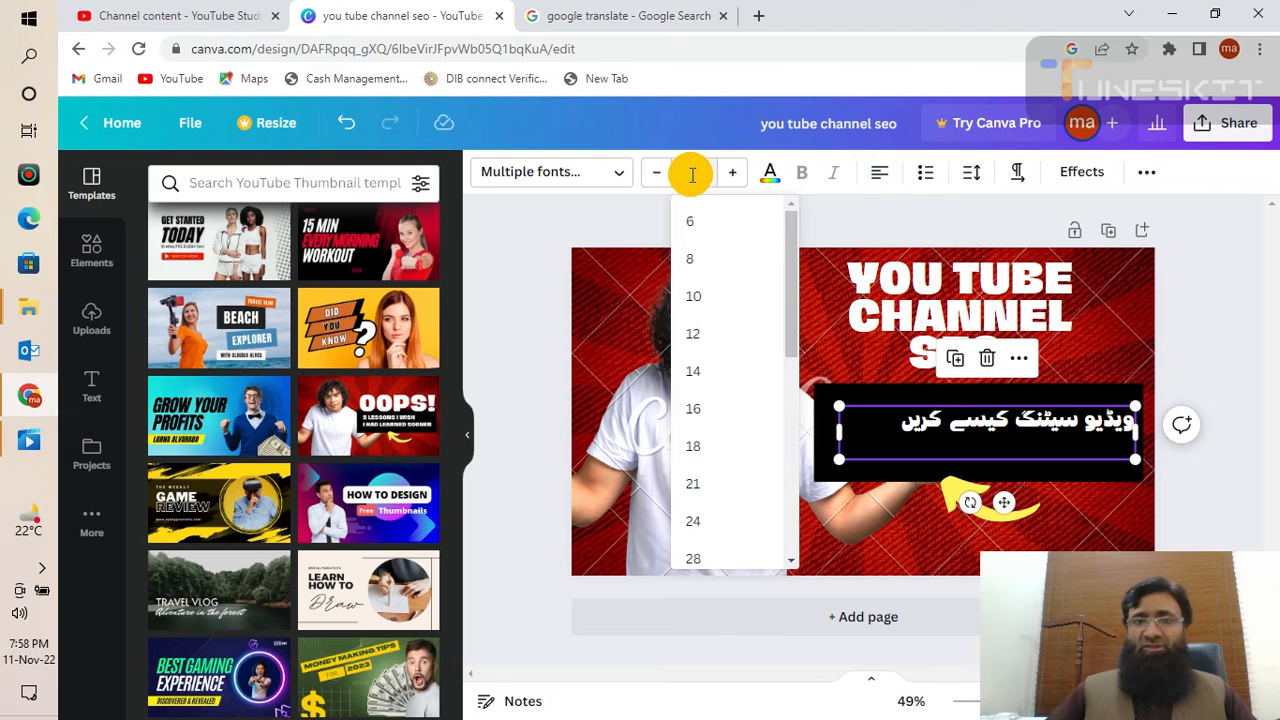
text(40)
key(Return)
click(508, 249)
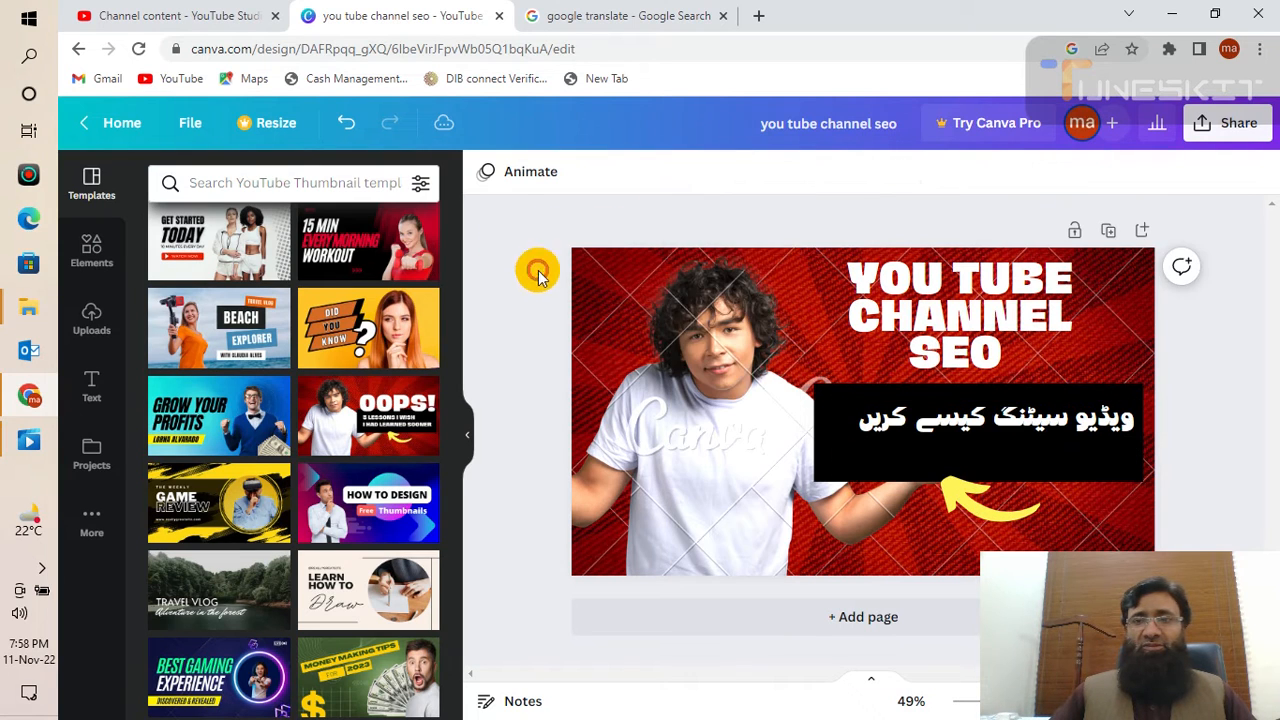
click(862, 421)
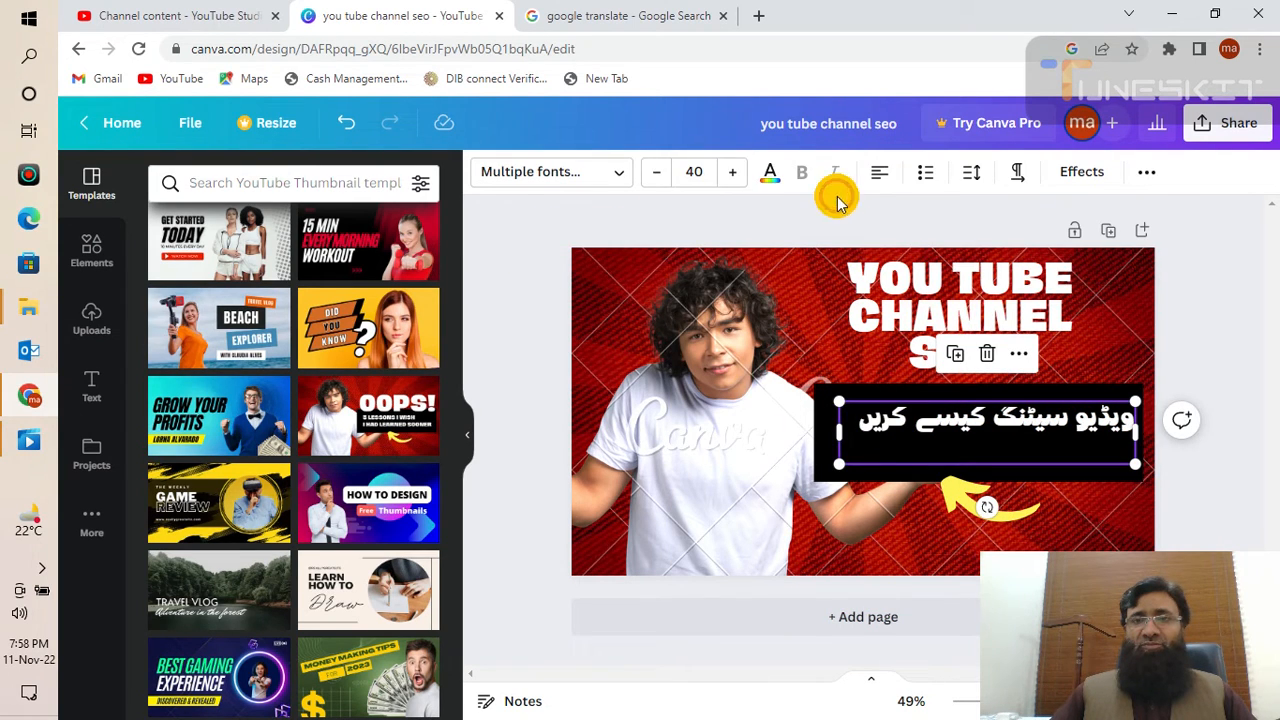
click(705, 181)
text(50)
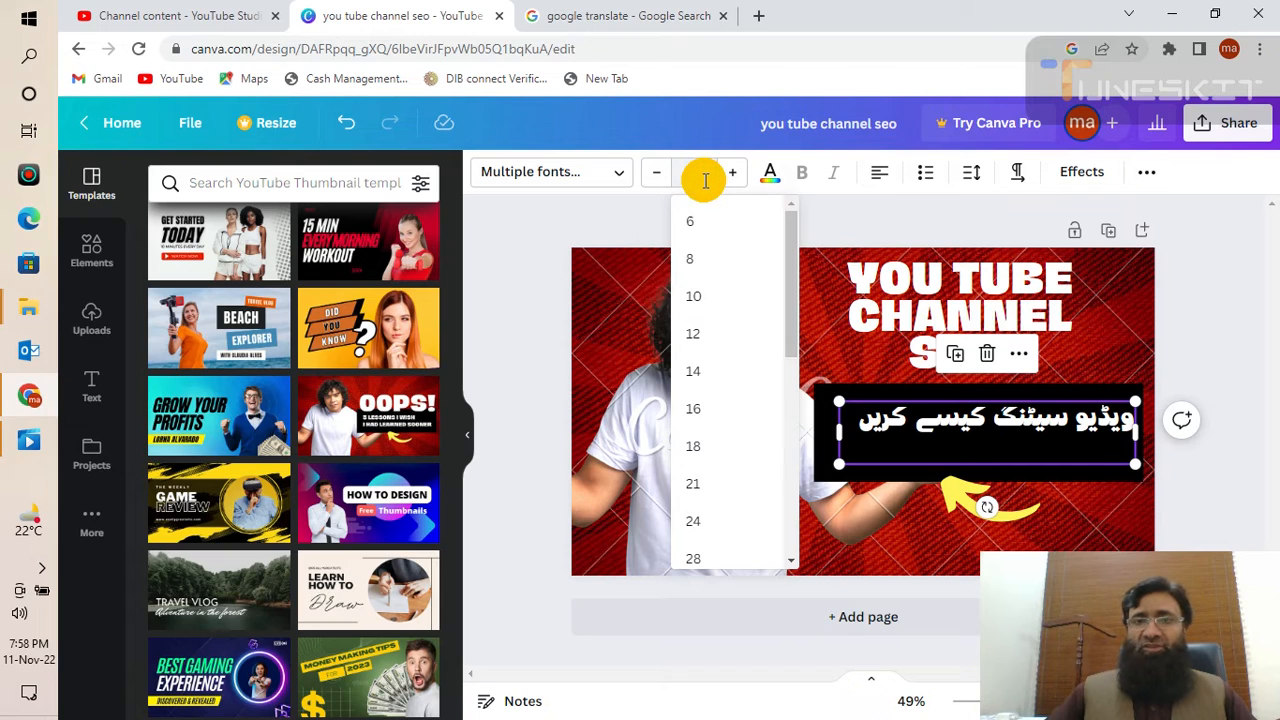
key(Return)
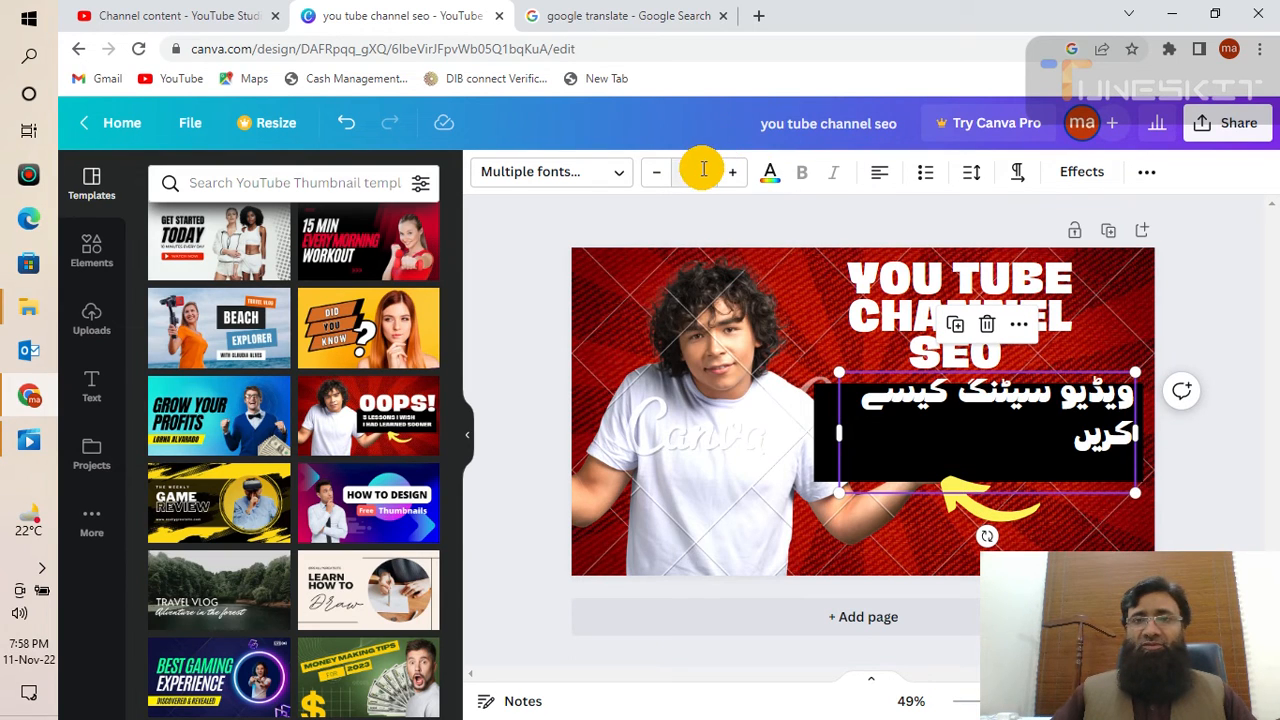
click(701, 168)
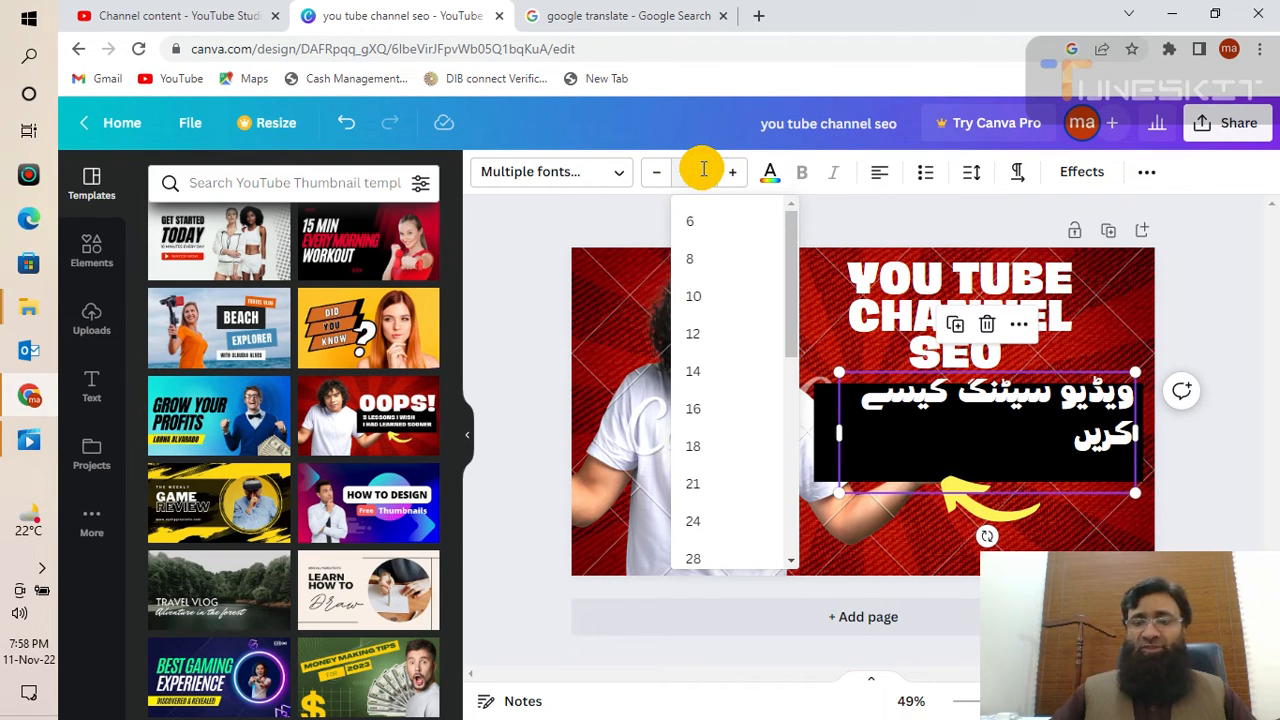
key(Return)
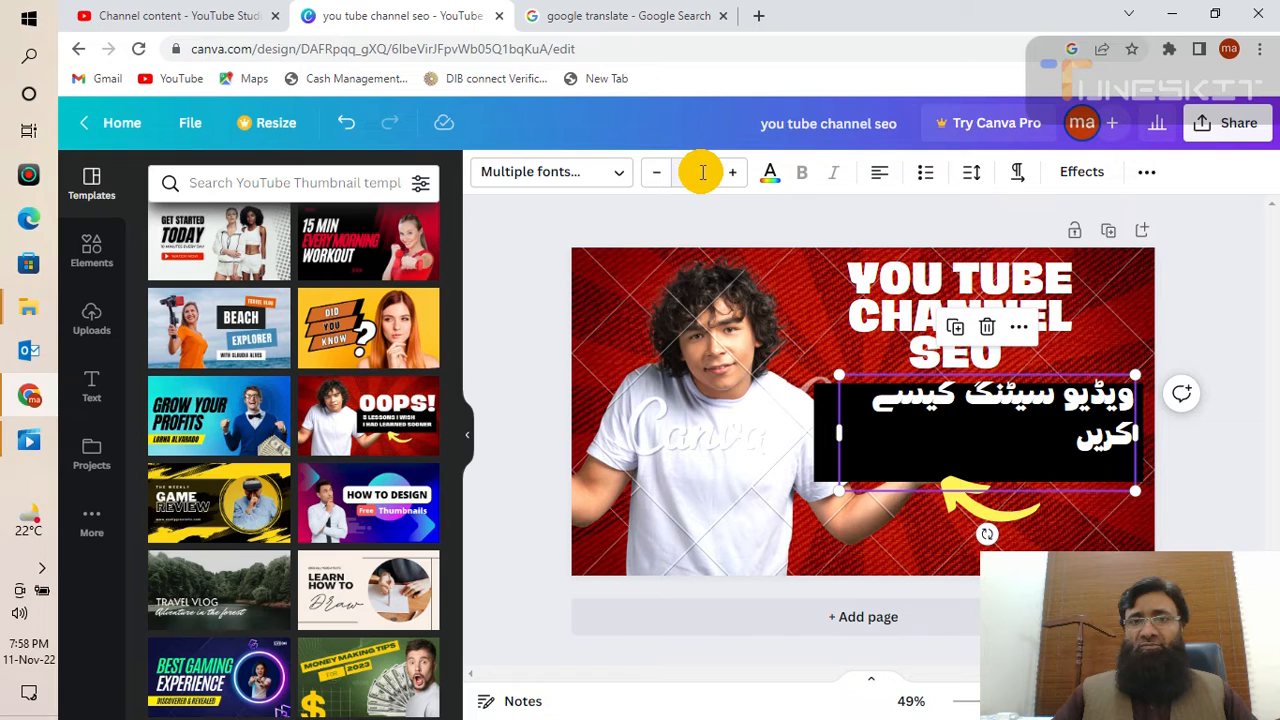
click(701, 172)
text(78)
key(Return)
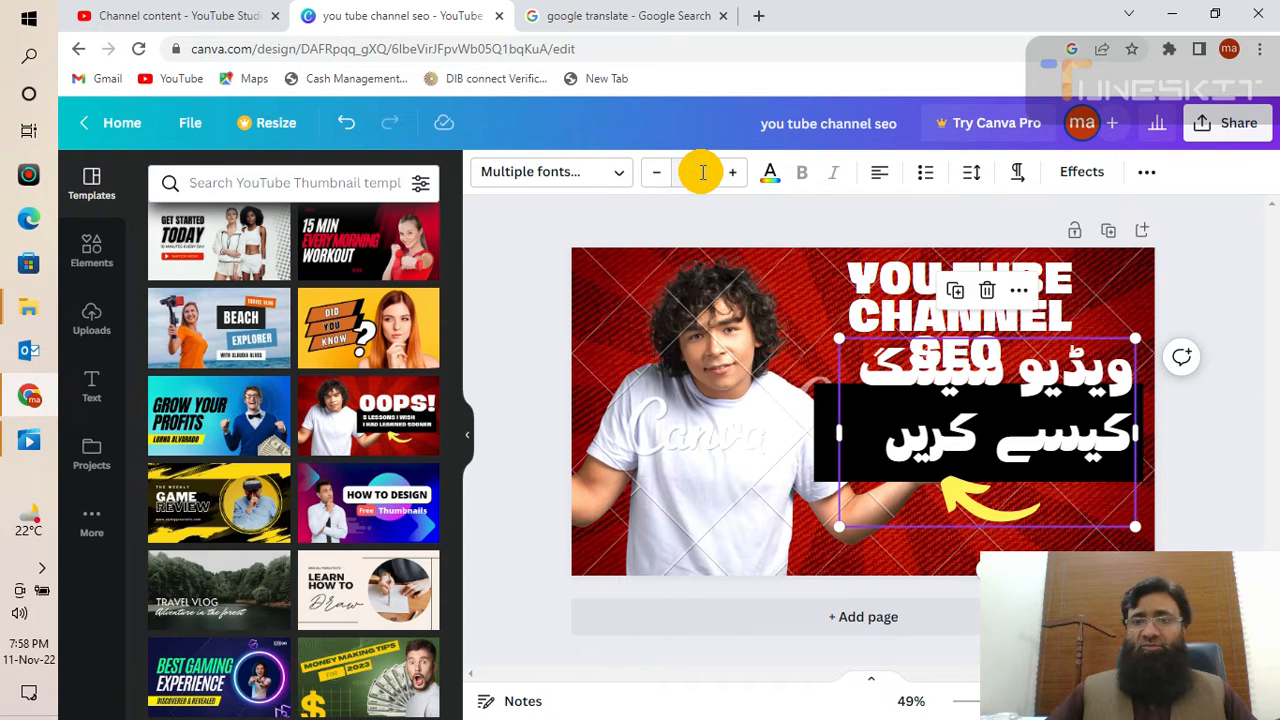
- Move the Urdu subtitle below SEO and make its font slightly smaller
click(1043, 381)
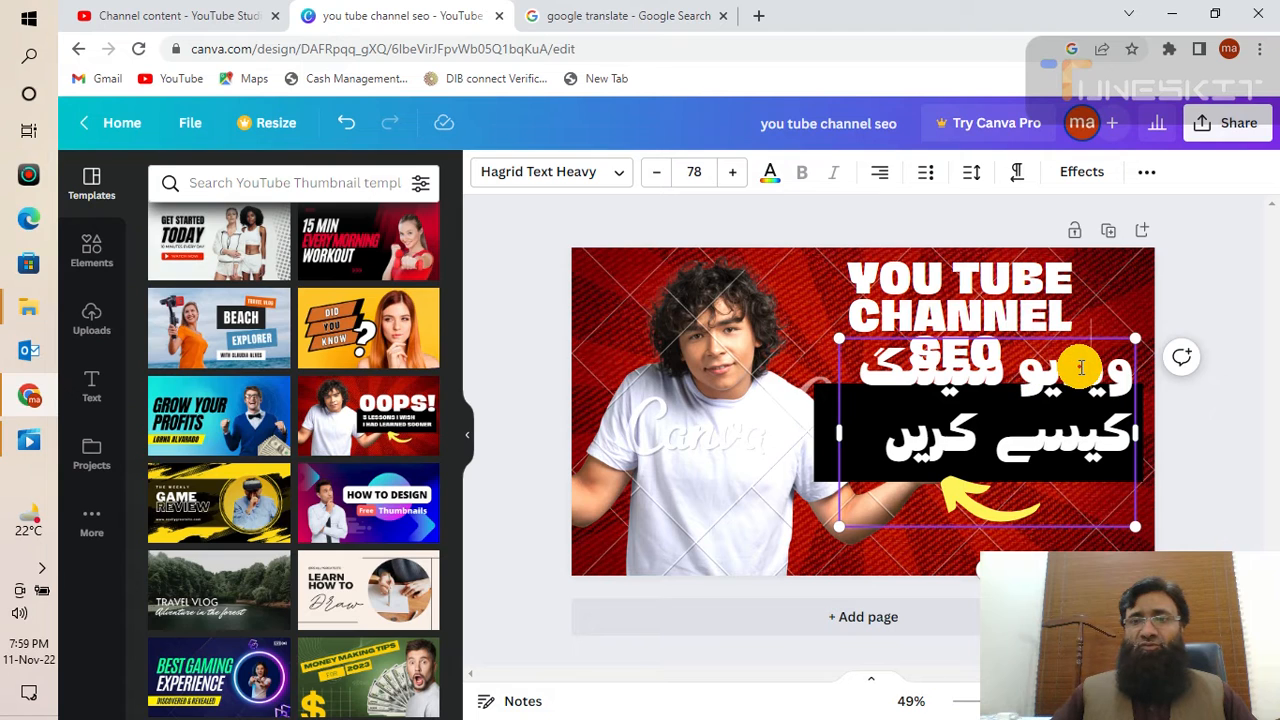
click(1043, 372)
click(1094, 316)
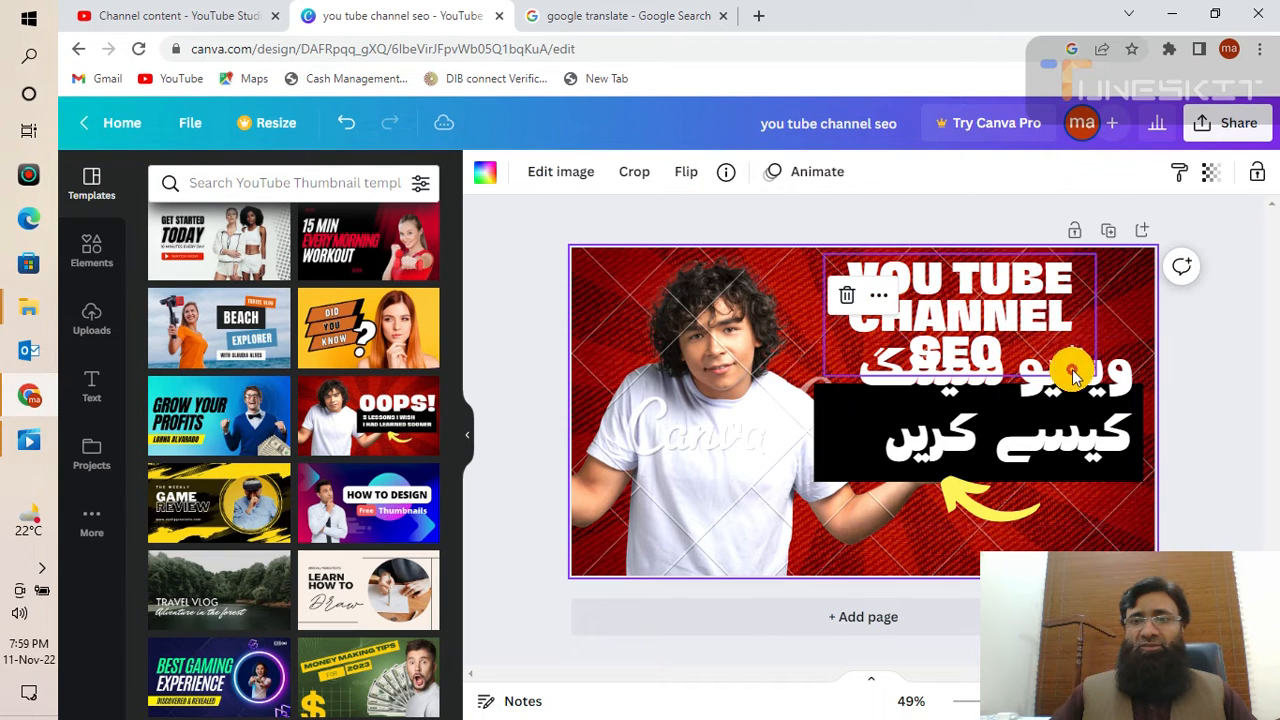
drag(1050, 398, 1024, 417)
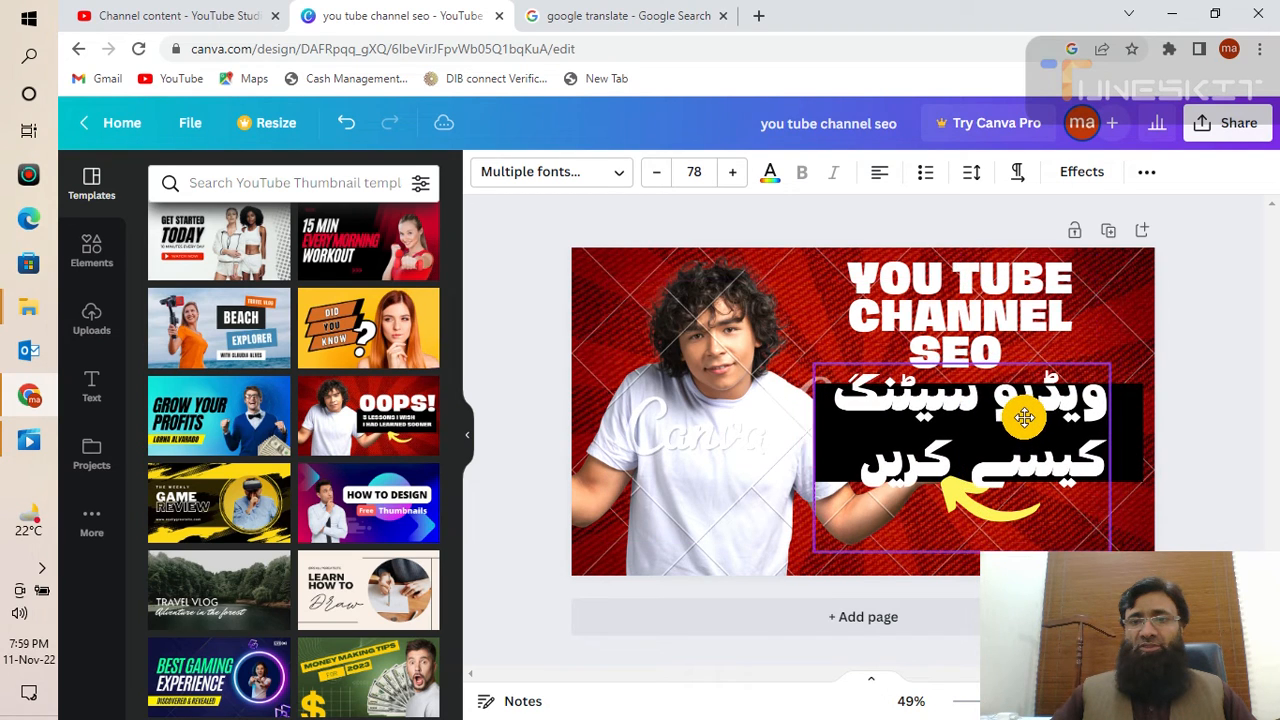
click(1196, 422)
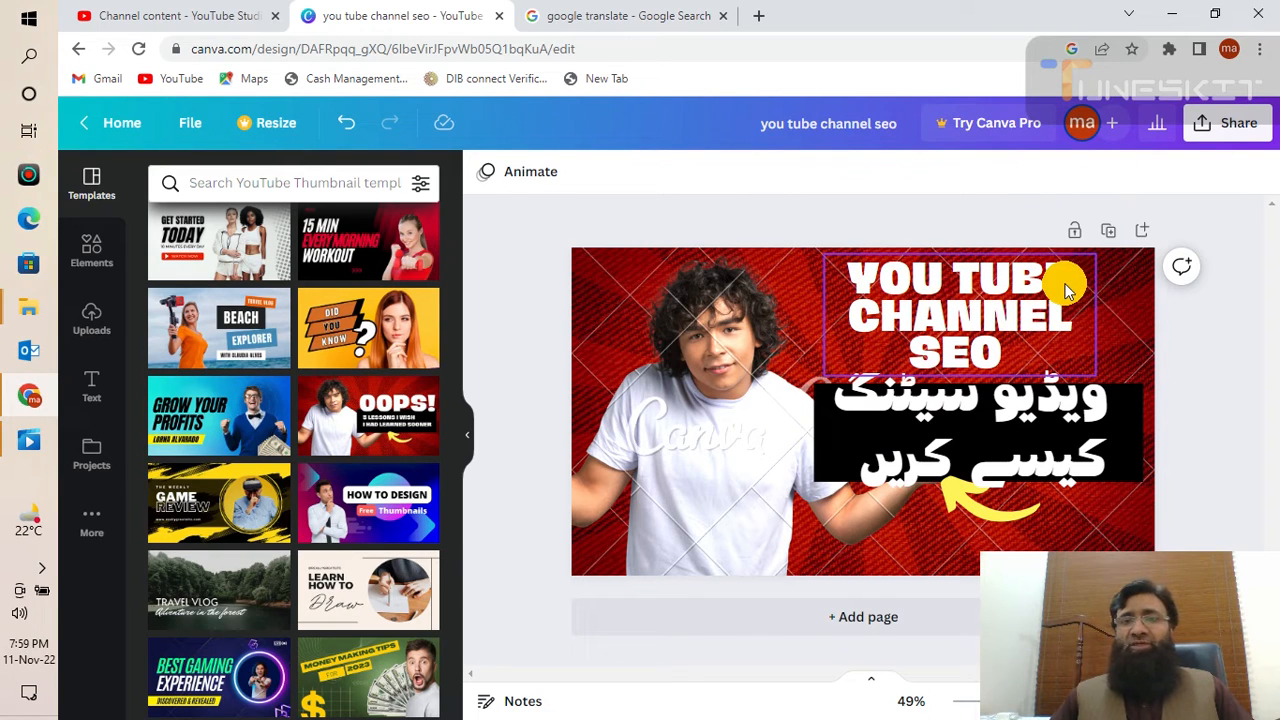
click(1042, 421)
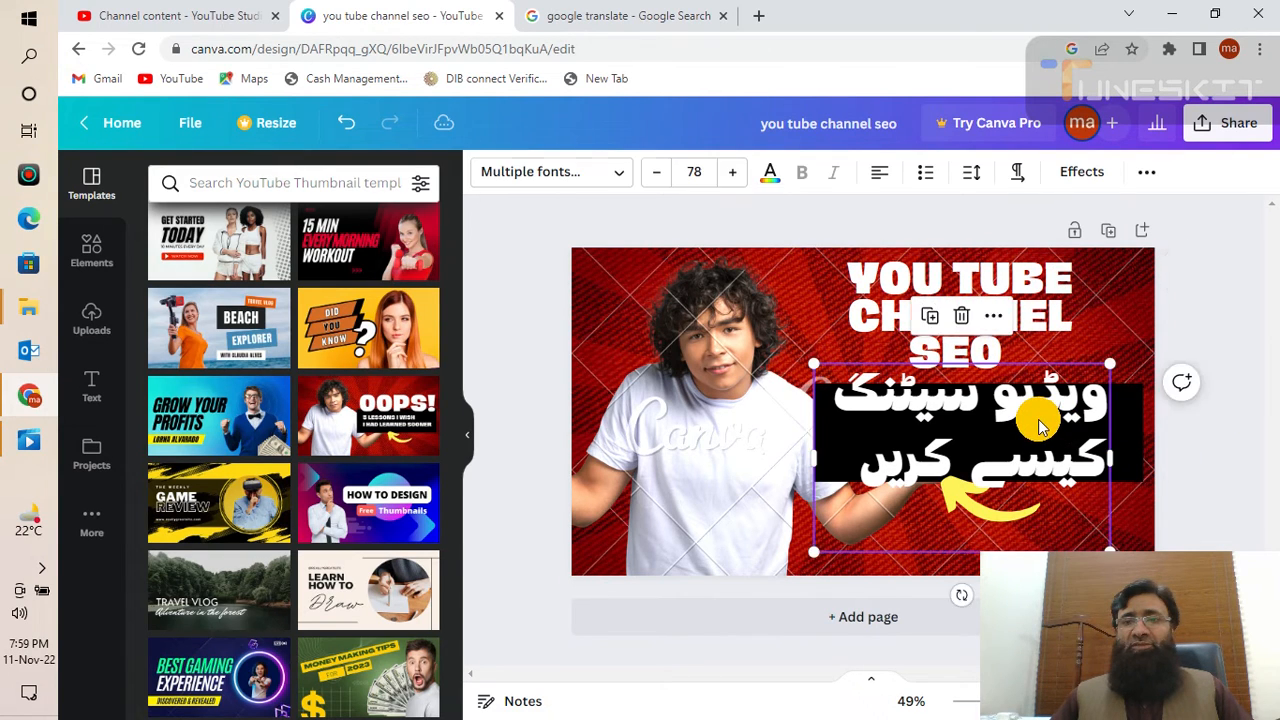
click(1200, 440)
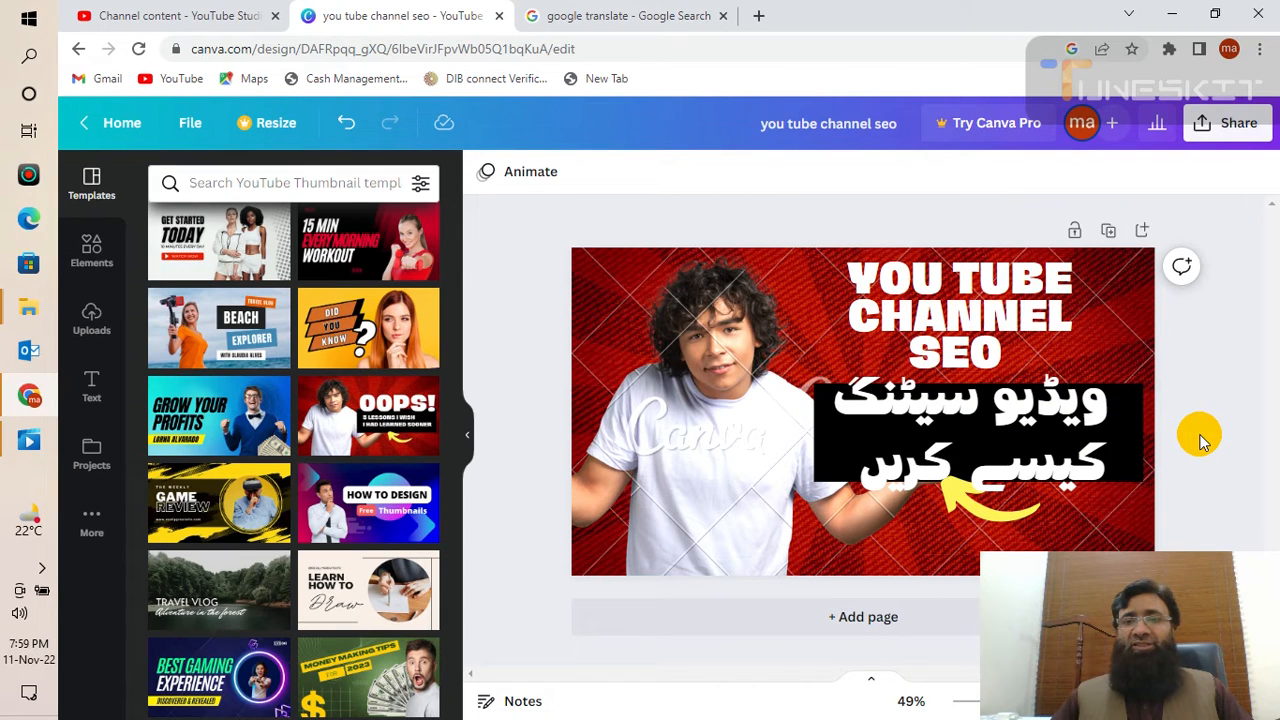
click(1030, 430)
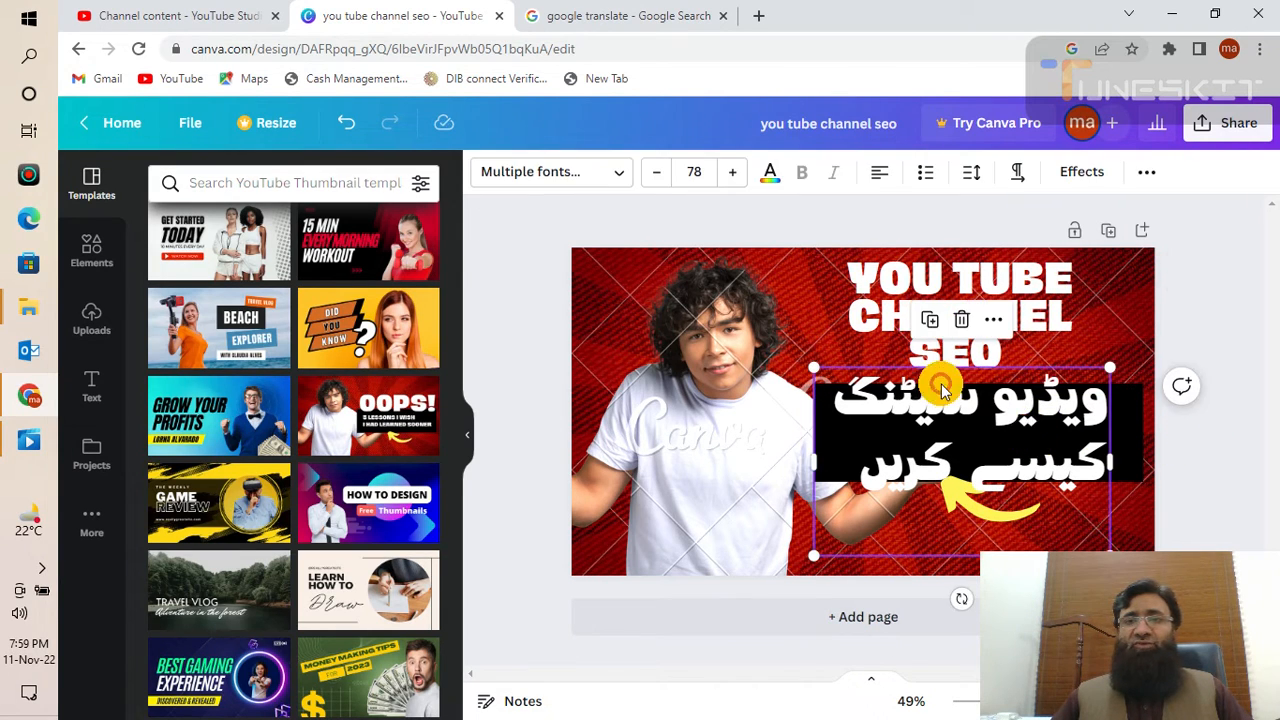
click(701, 177)
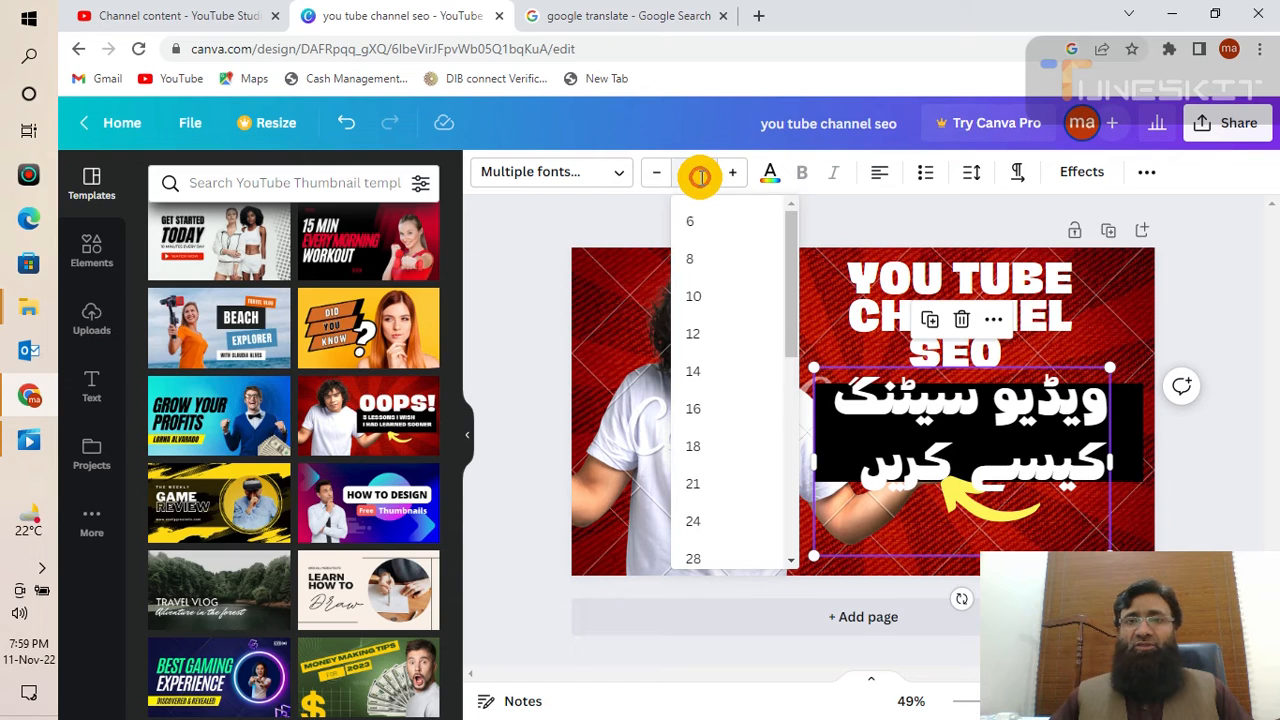
key(Return)
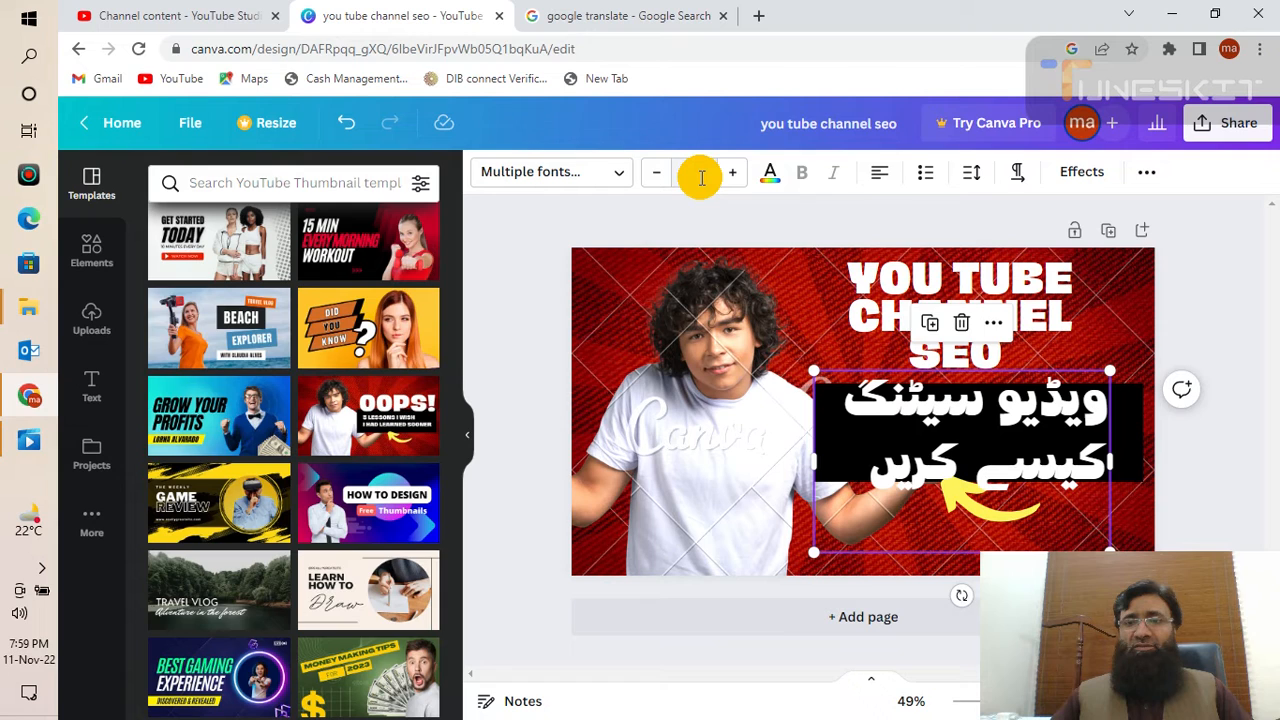
click(1229, 422)
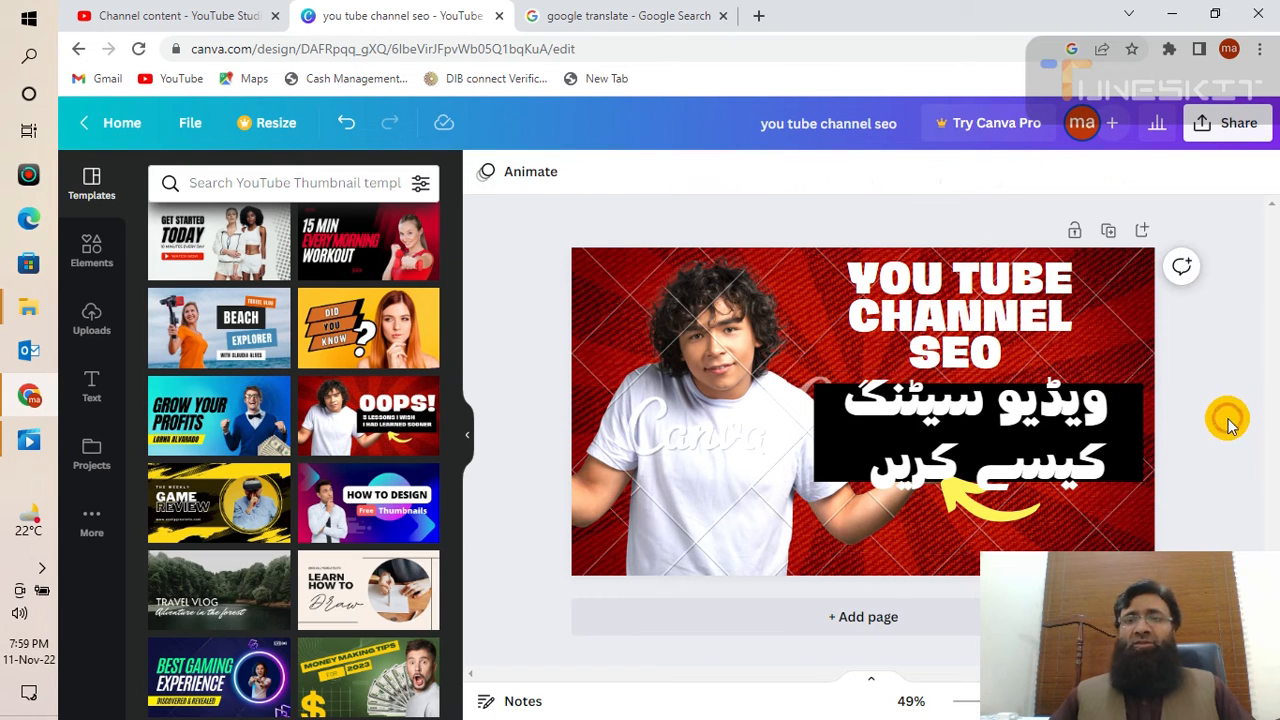
- Narrow the Urdu text box from both sides and stretch it slightly upward so both lines fit
click(1141, 438)
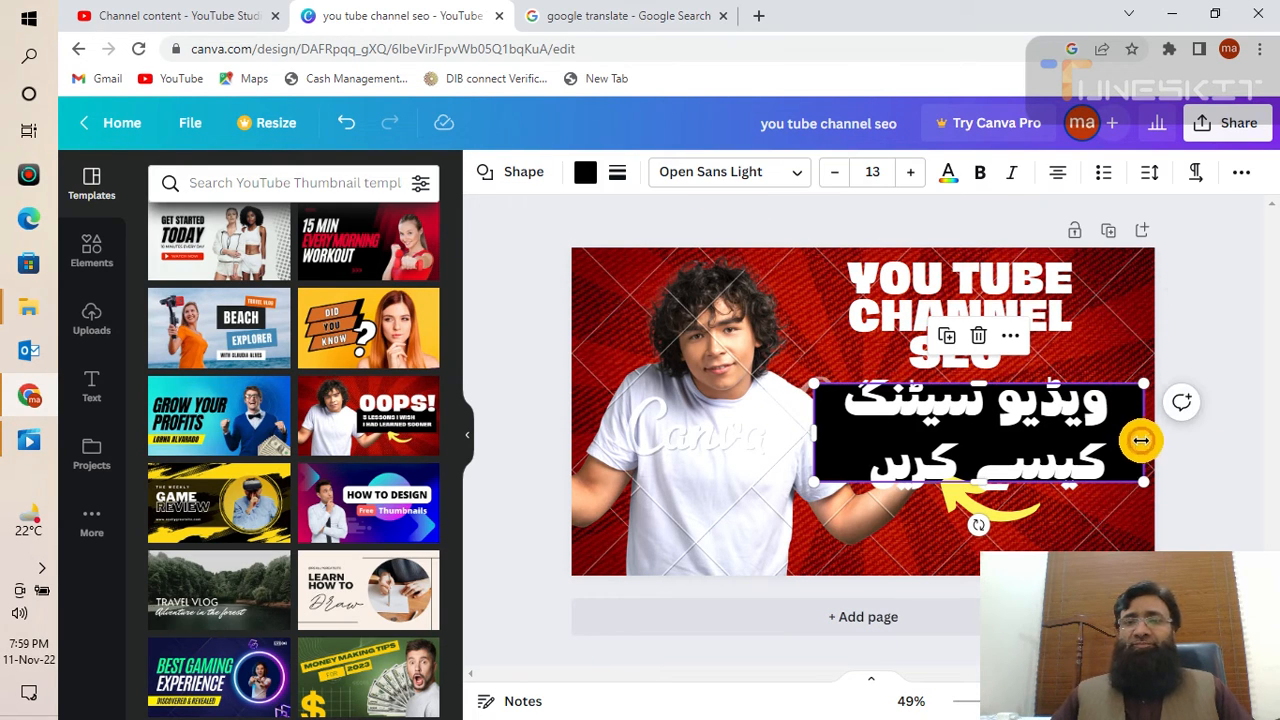
drag(1132, 438, 1122, 437)
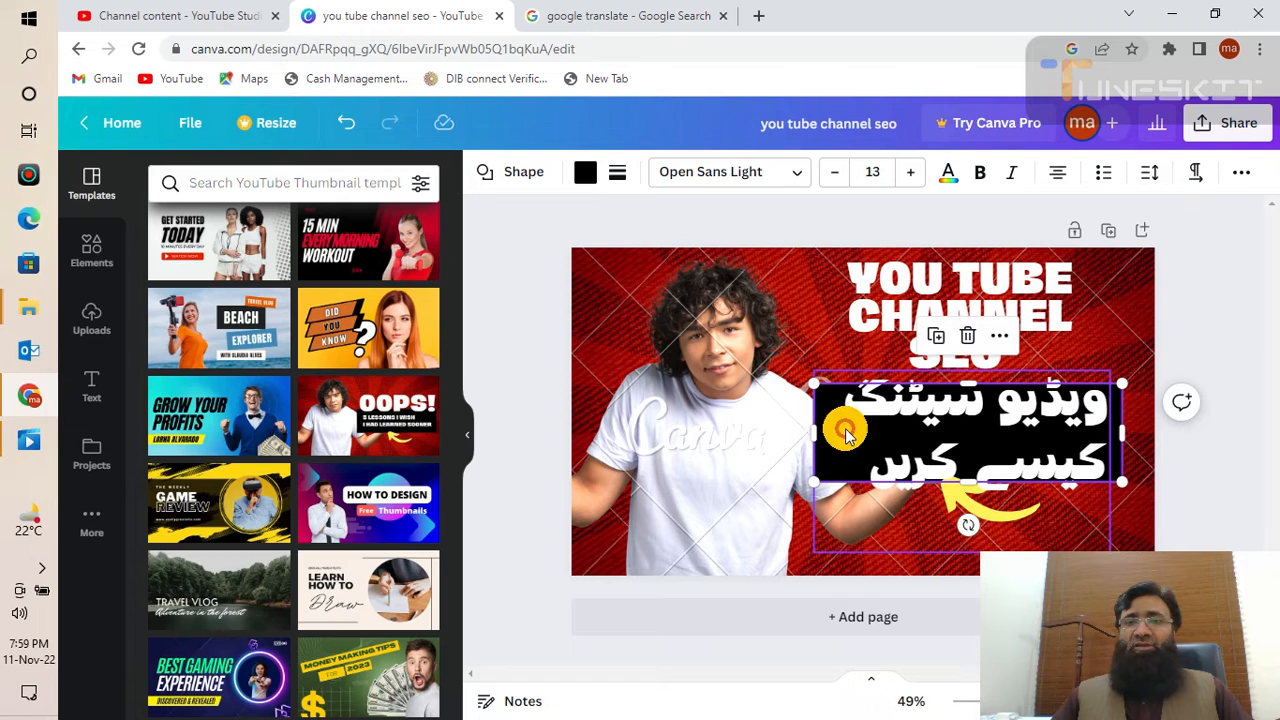
drag(810, 427, 848, 427)
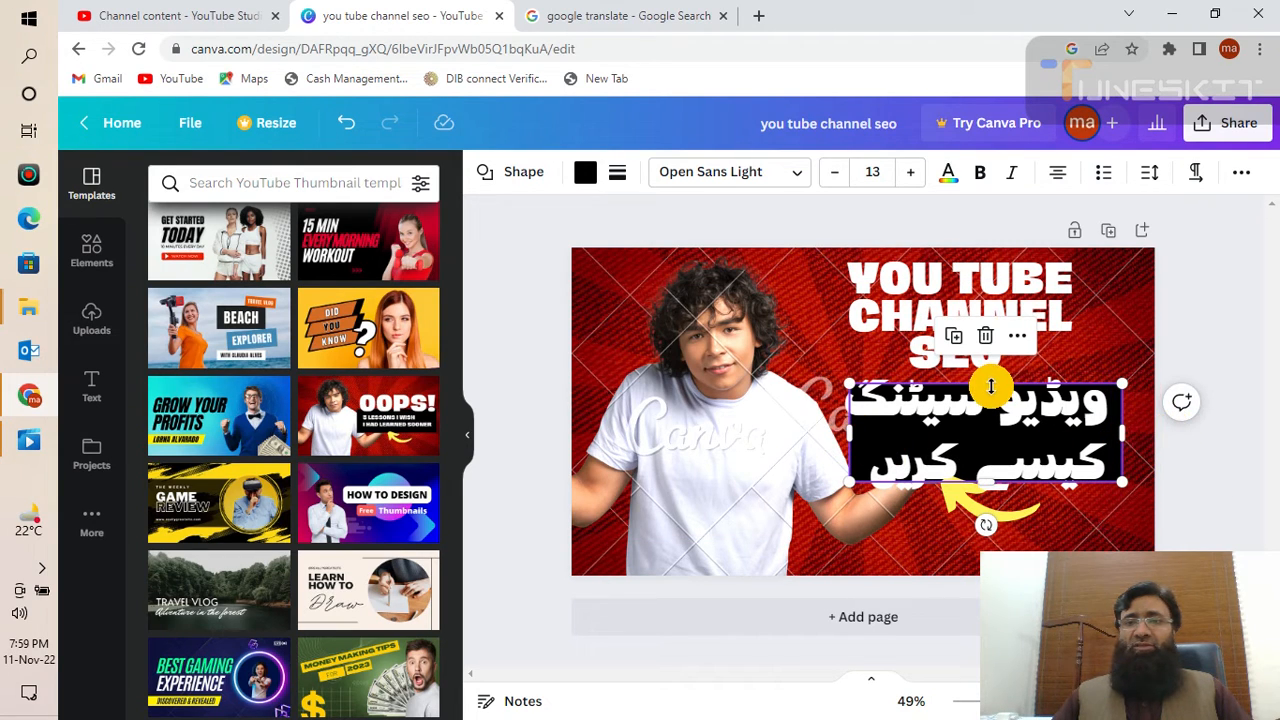
drag(991, 386, 990, 376)
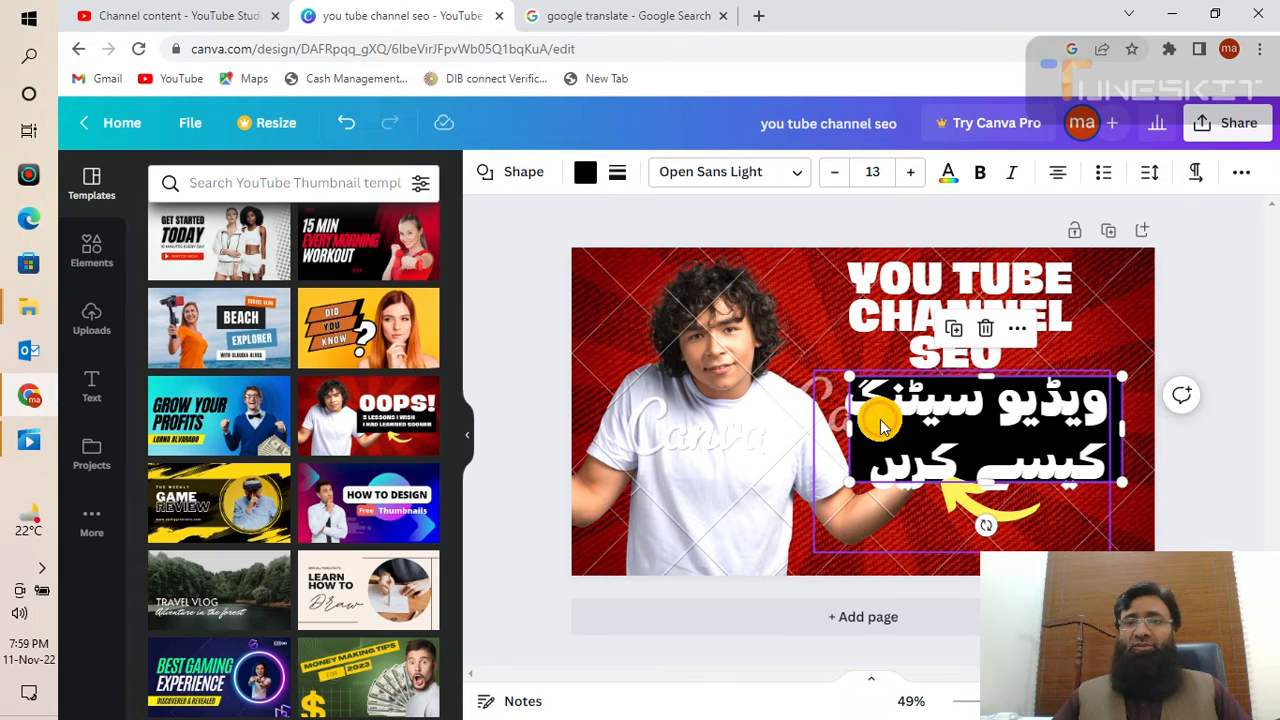
drag(850, 422, 844, 423)
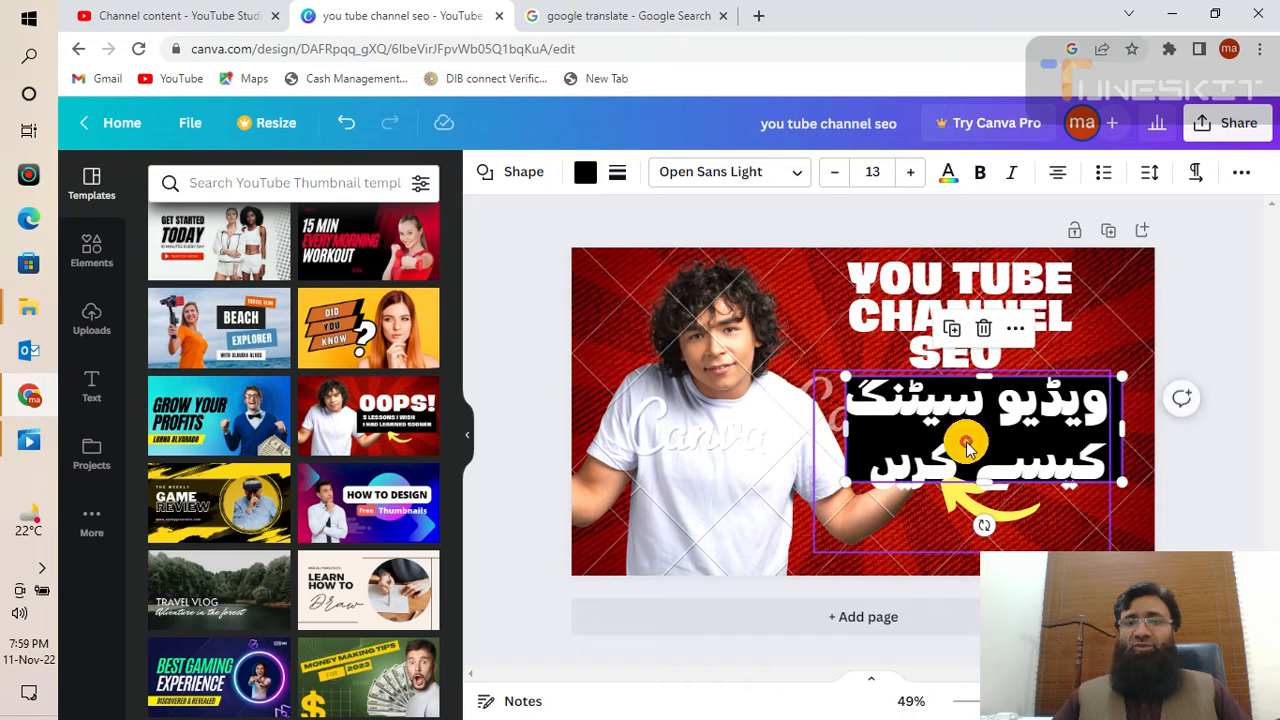
click(1235, 422)
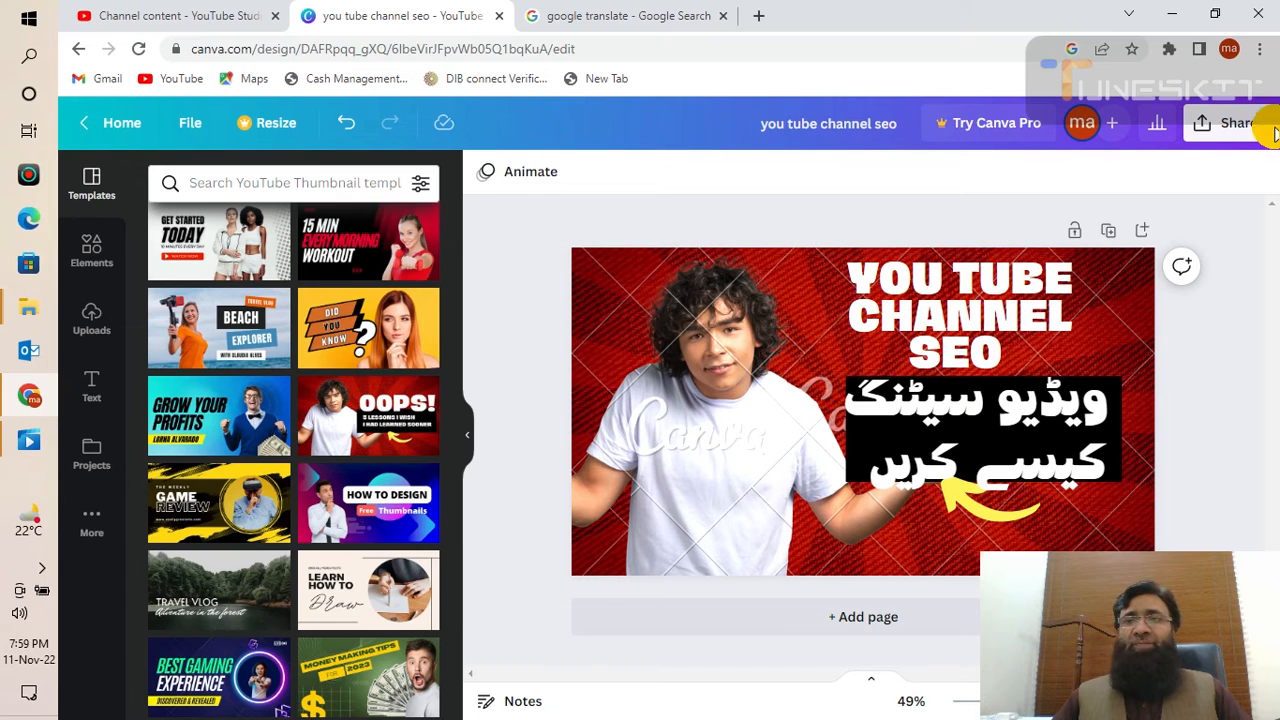
- Download the thumbnail as PNG, taking the free watermarked draft instead of the $2 license
click(1238, 123)
scroll(995, 485, down, 1)
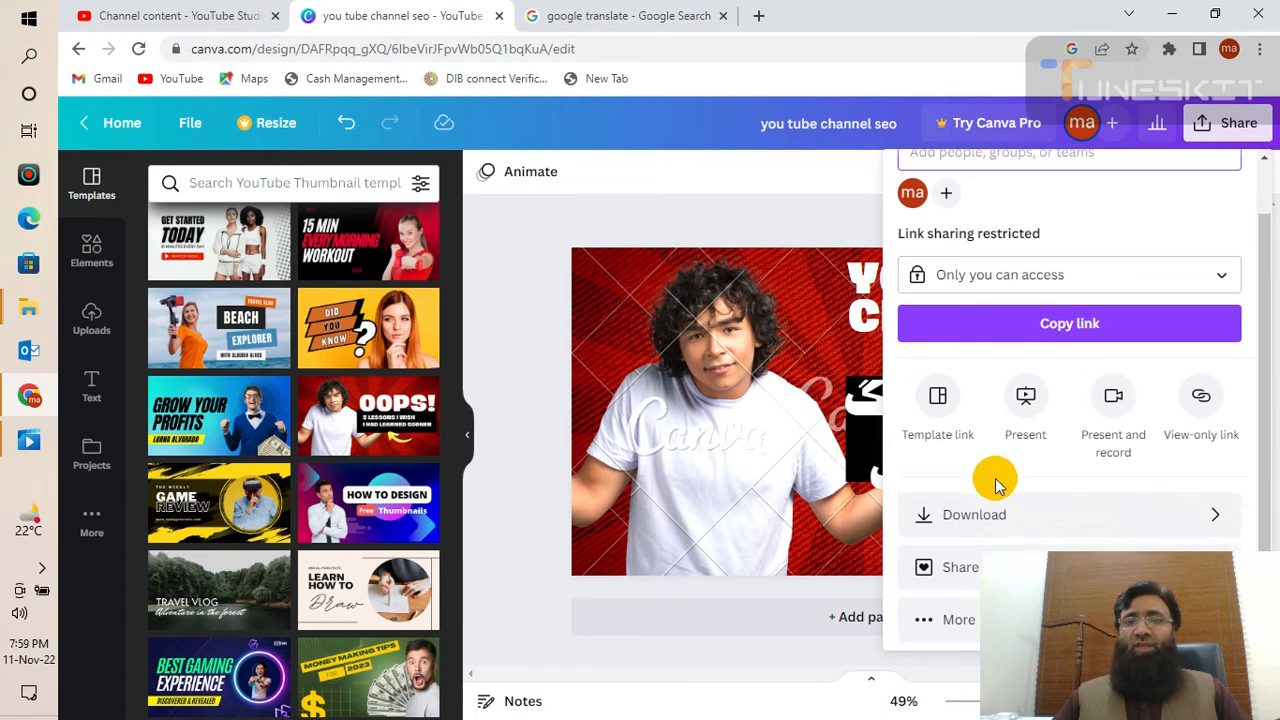
click(953, 511)
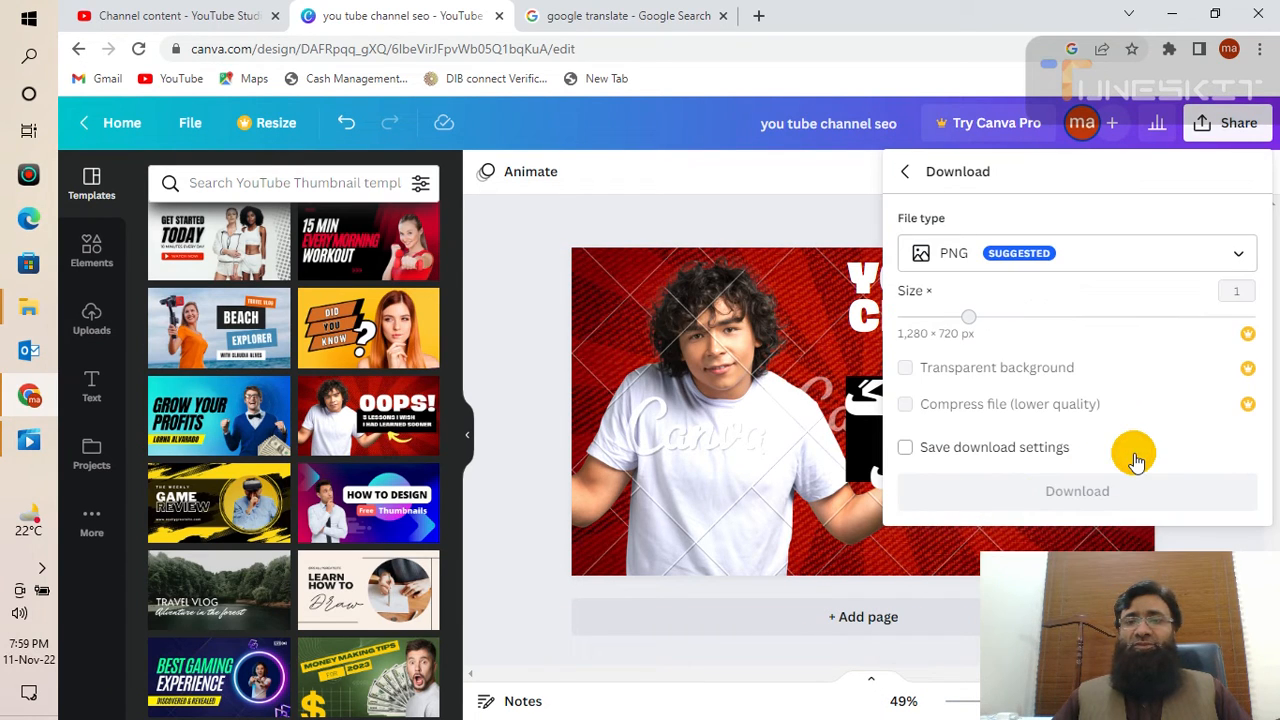
click(1128, 491)
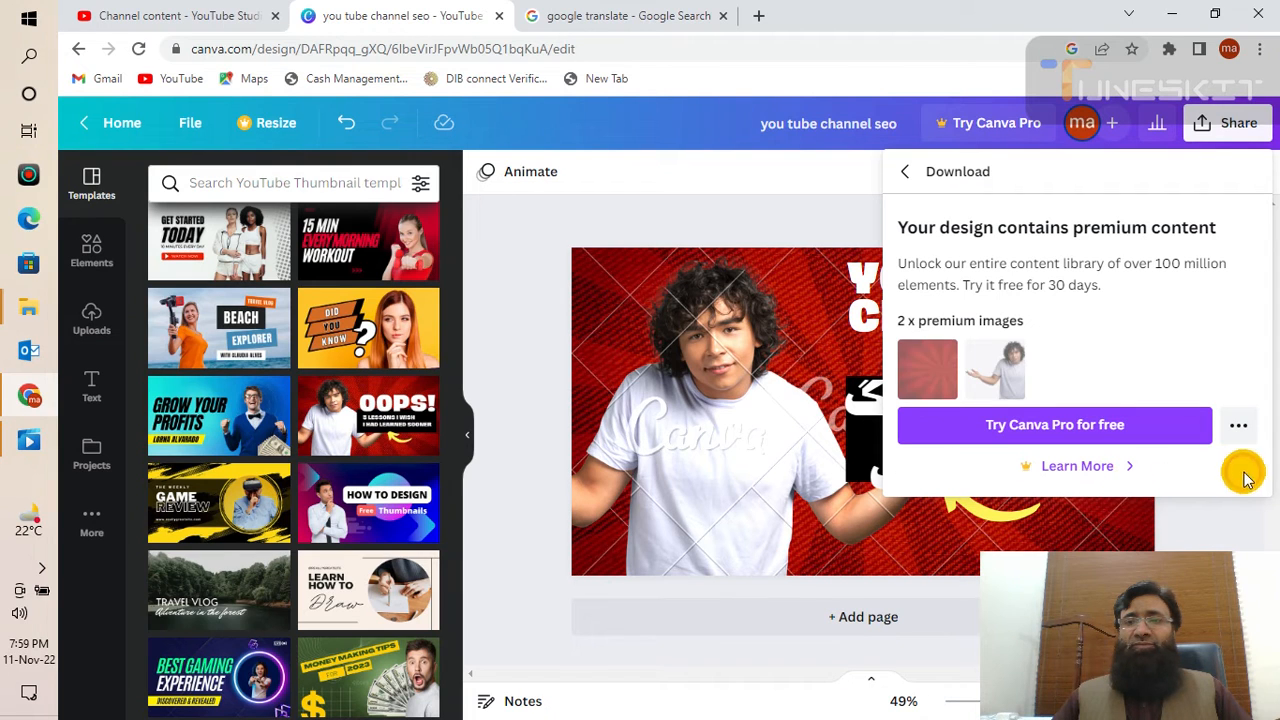
click(1245, 428)
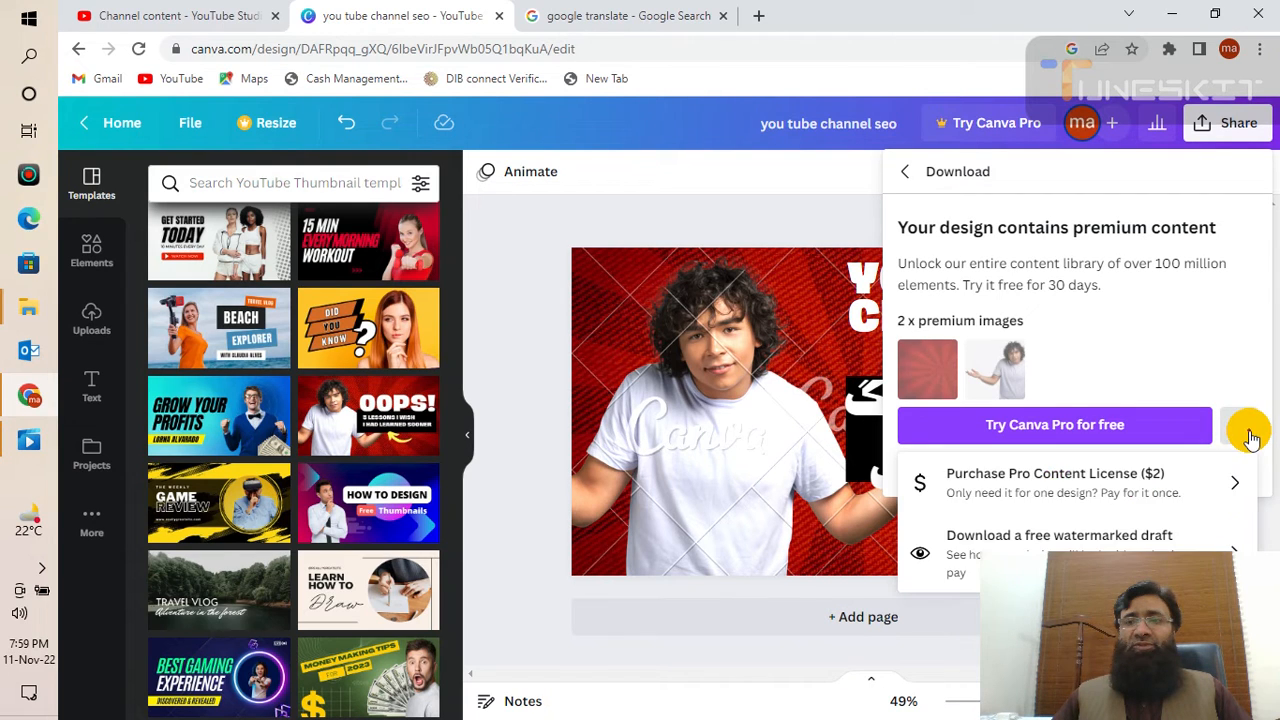
click(1152, 533)
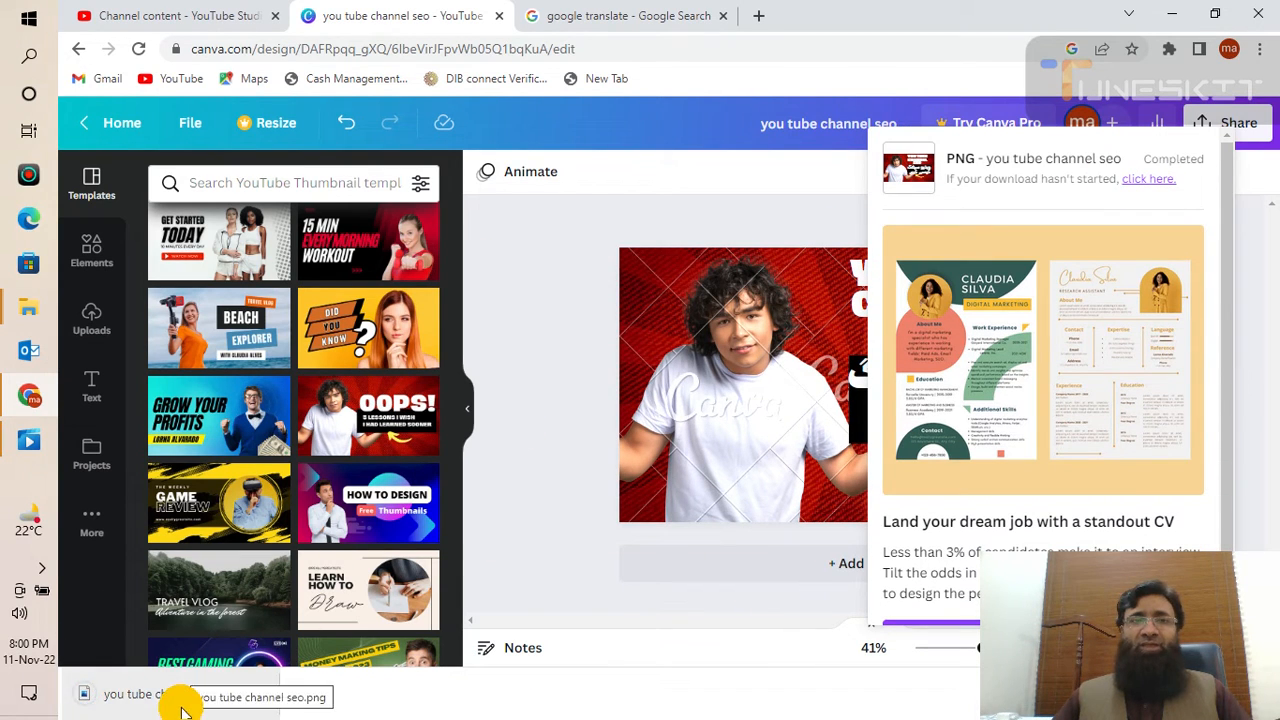
- Open the draft video's Details page in YouTube Studio and scroll to the Thumbnail section
click(160, 20)
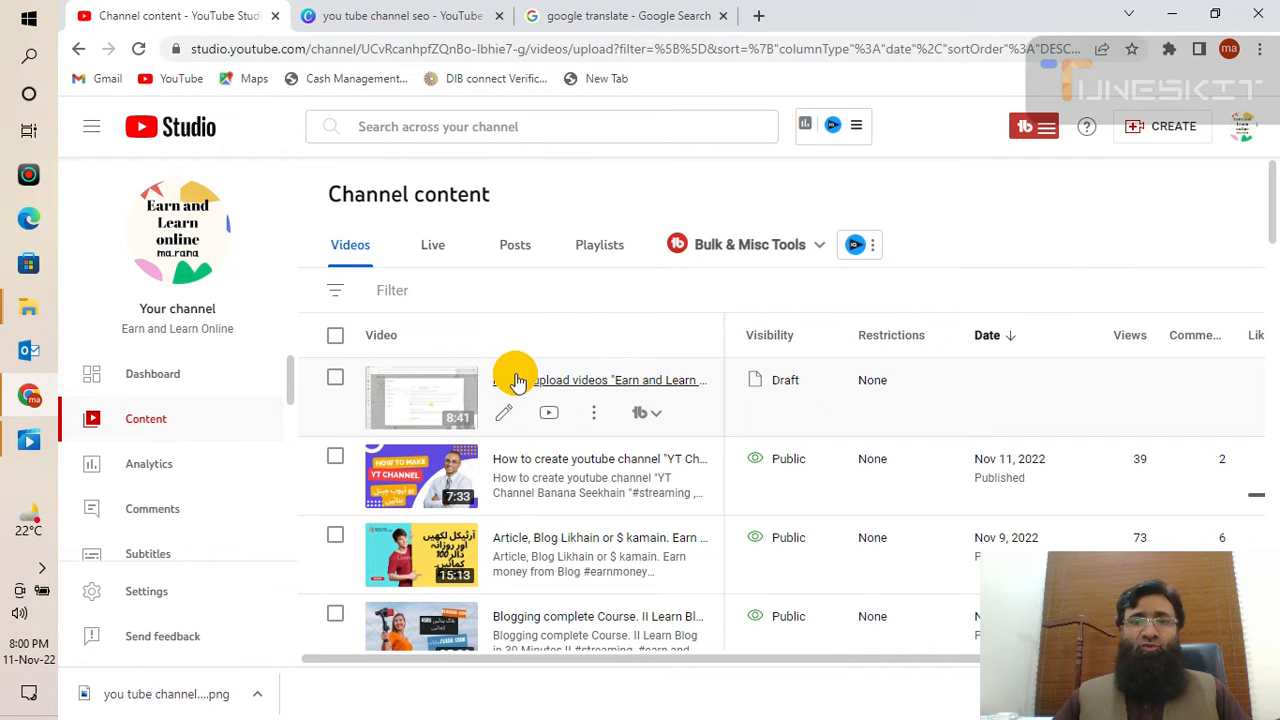
click(455, 400)
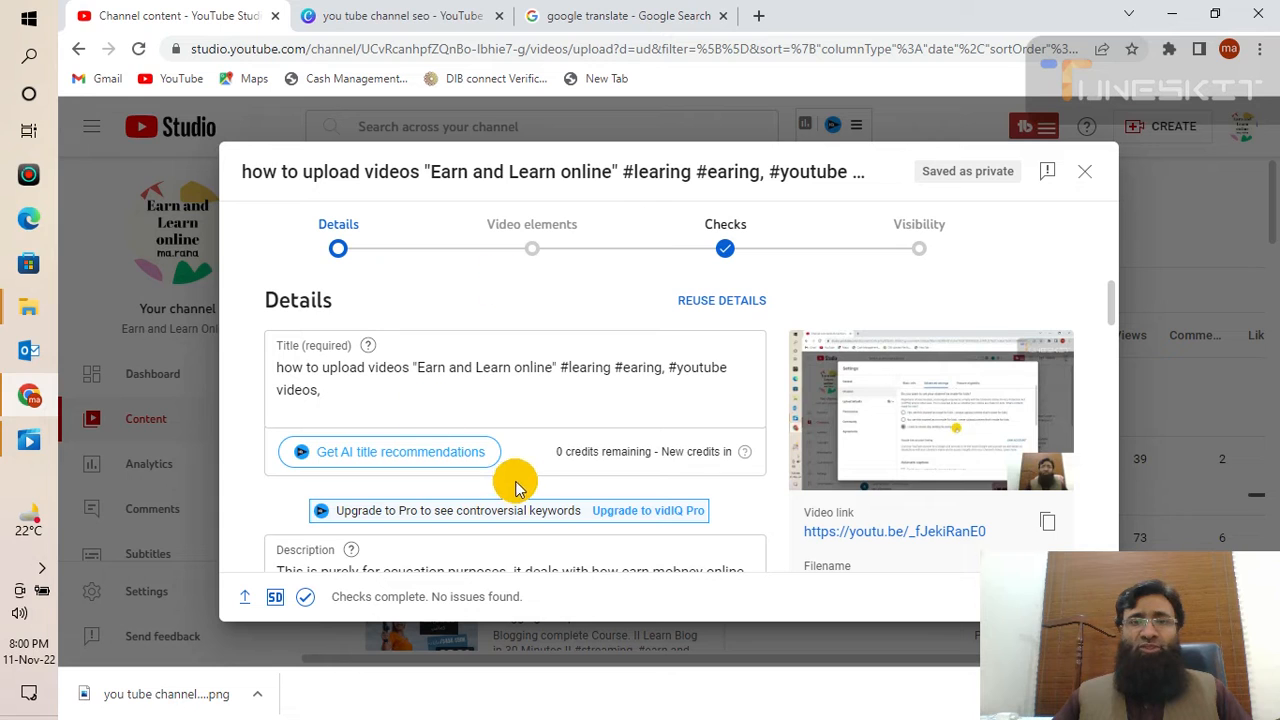
scroll(578, 378, down, 1)
scroll(578, 378, down, 6)
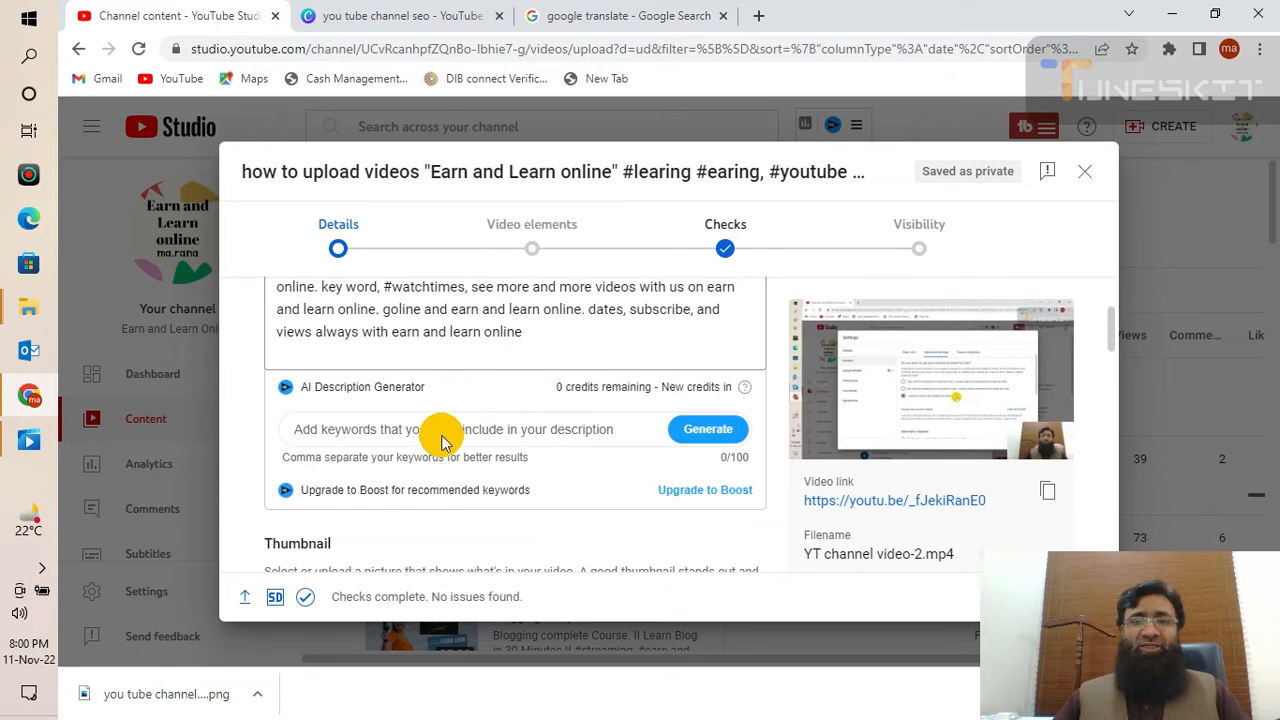
scroll(466, 380, down, 3)
scroll(523, 457, up, 1)
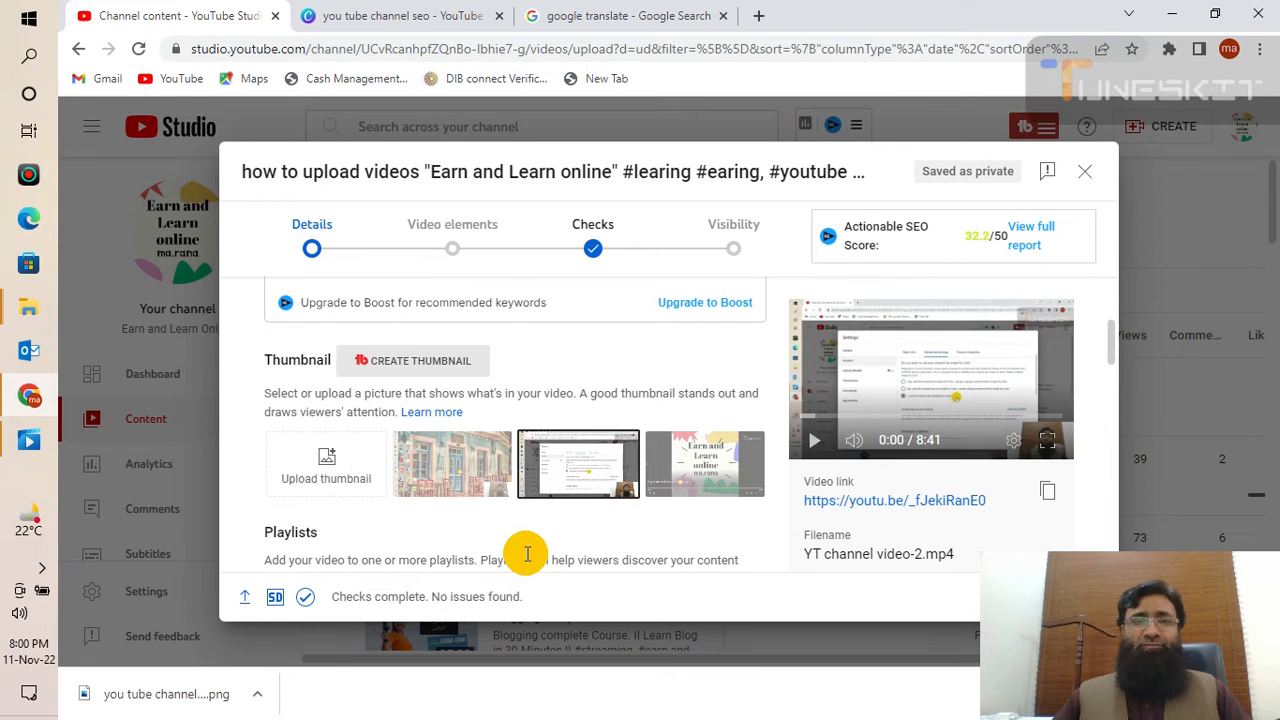
- Upload 'you tube channel seo' from Downloads as the video's custom thumbnail
click(326, 465)
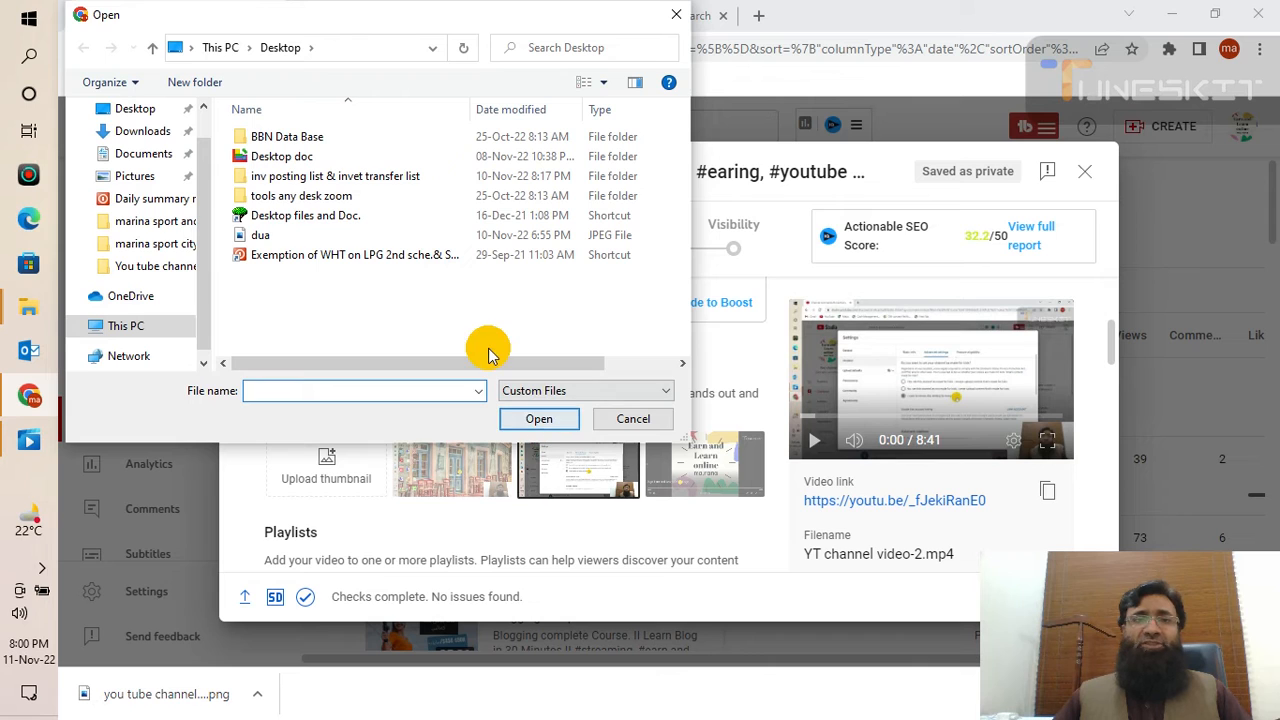
click(143, 131)
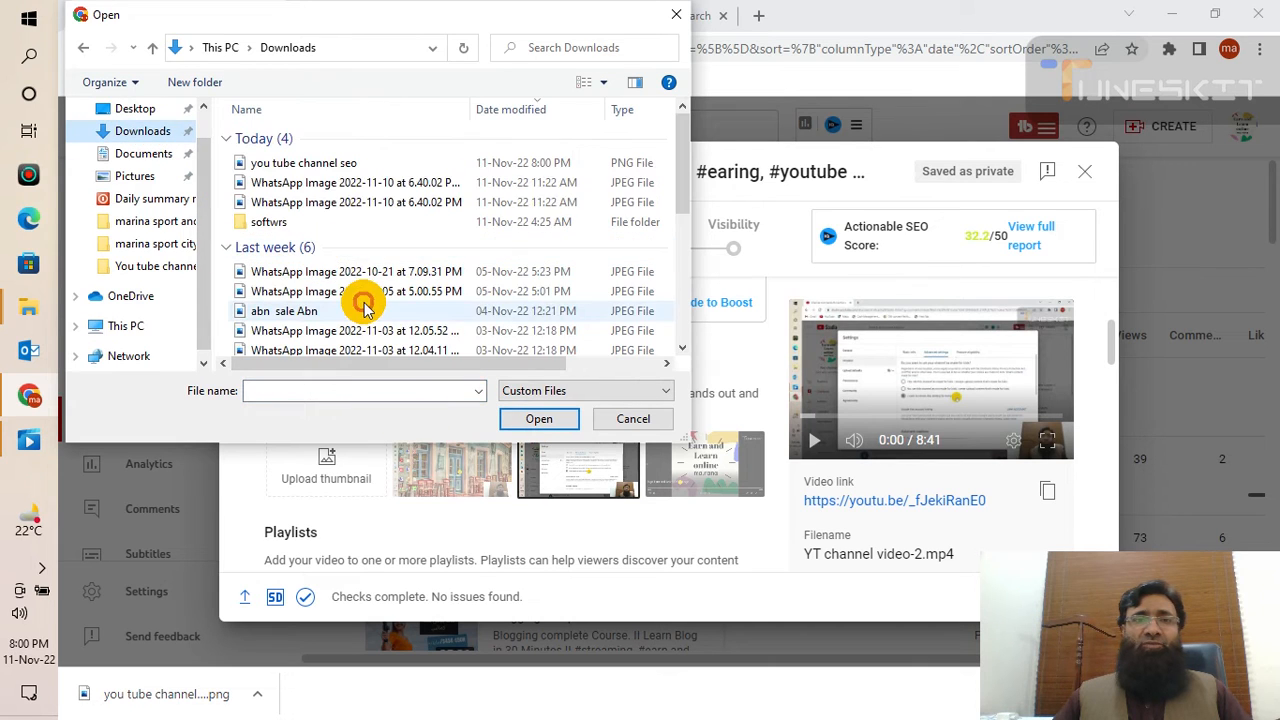
click(320, 164)
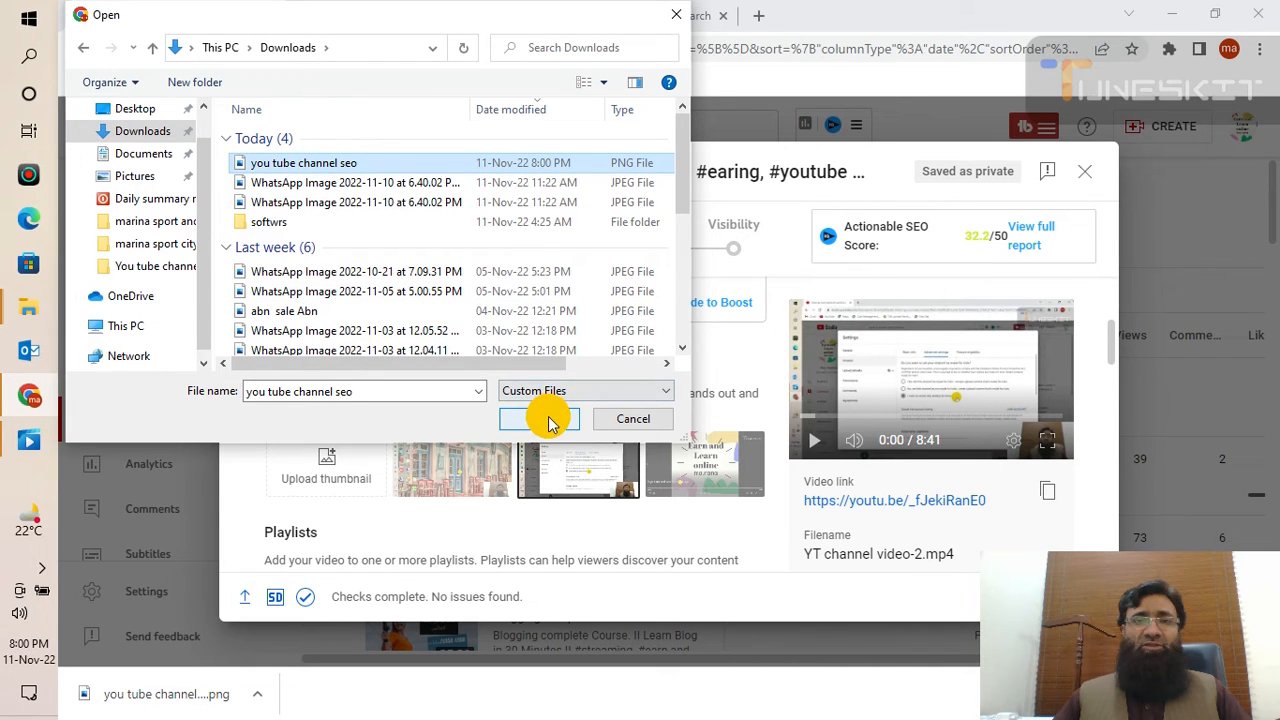
click(548, 422)
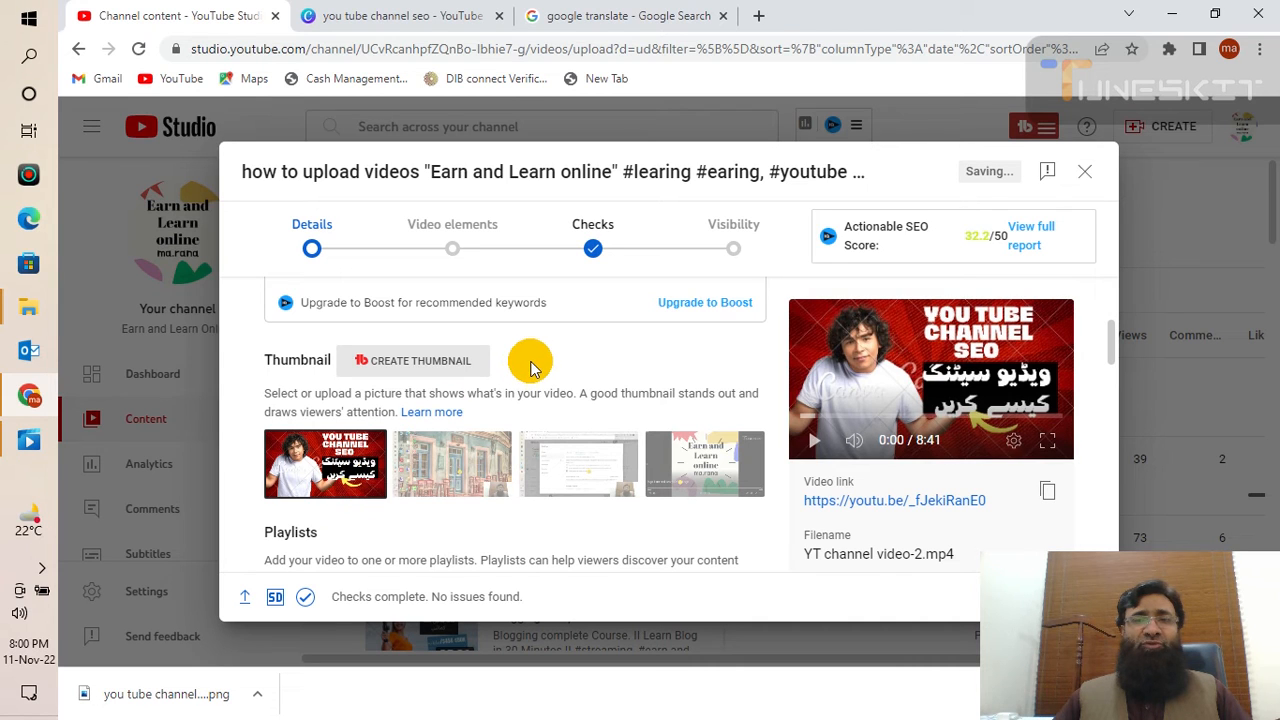
scroll(569, 374, down, 2)
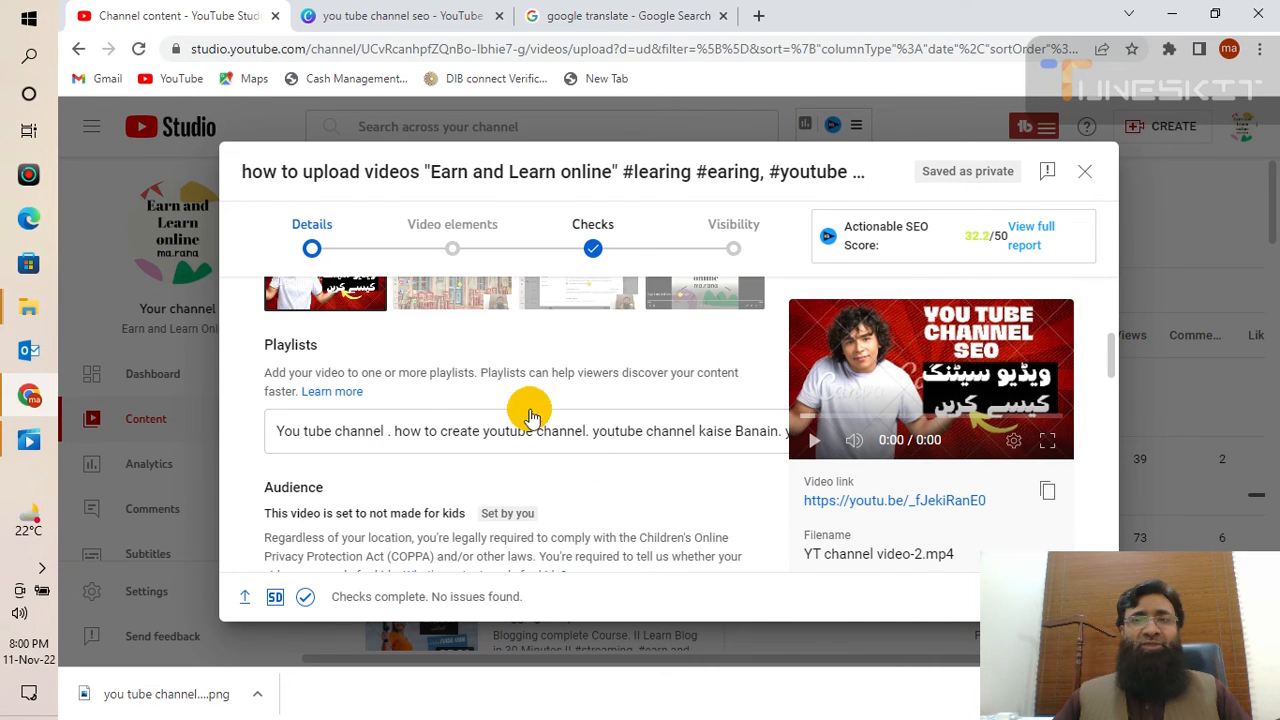
scroll(375, 490, up, 2)
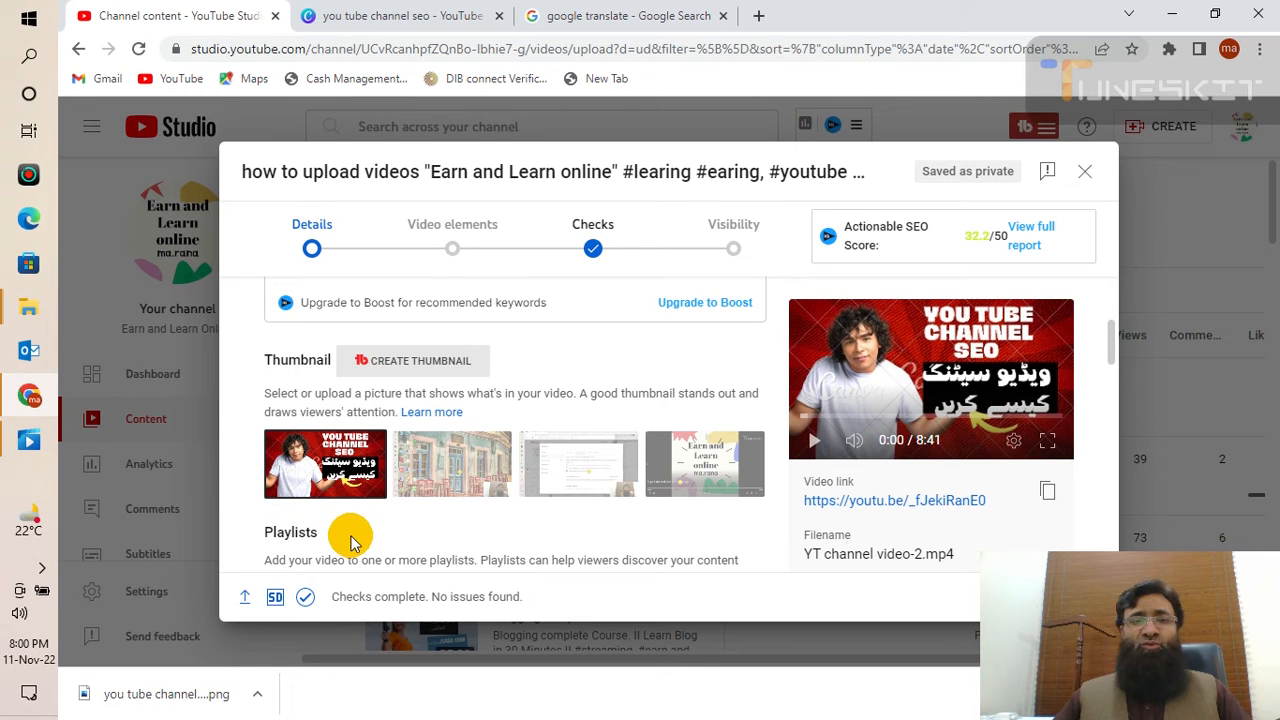
scroll(350, 540, down, 5)
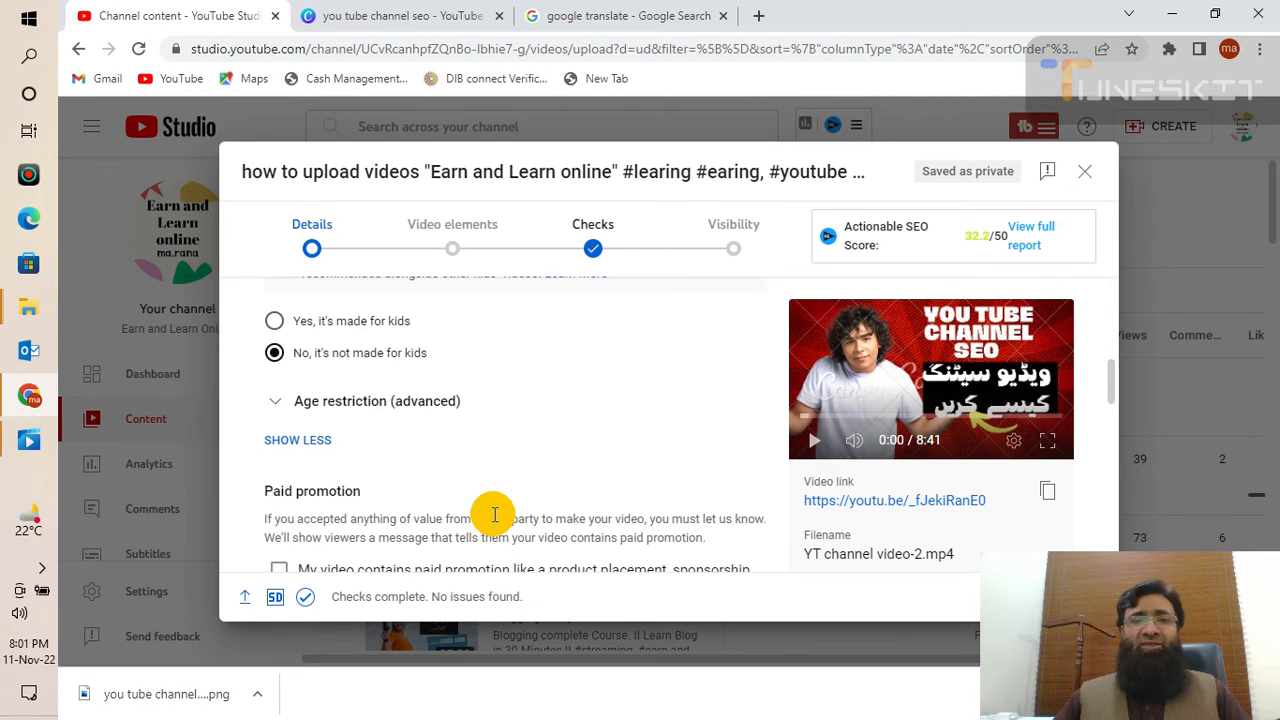
scroll(494, 515, down, 2)
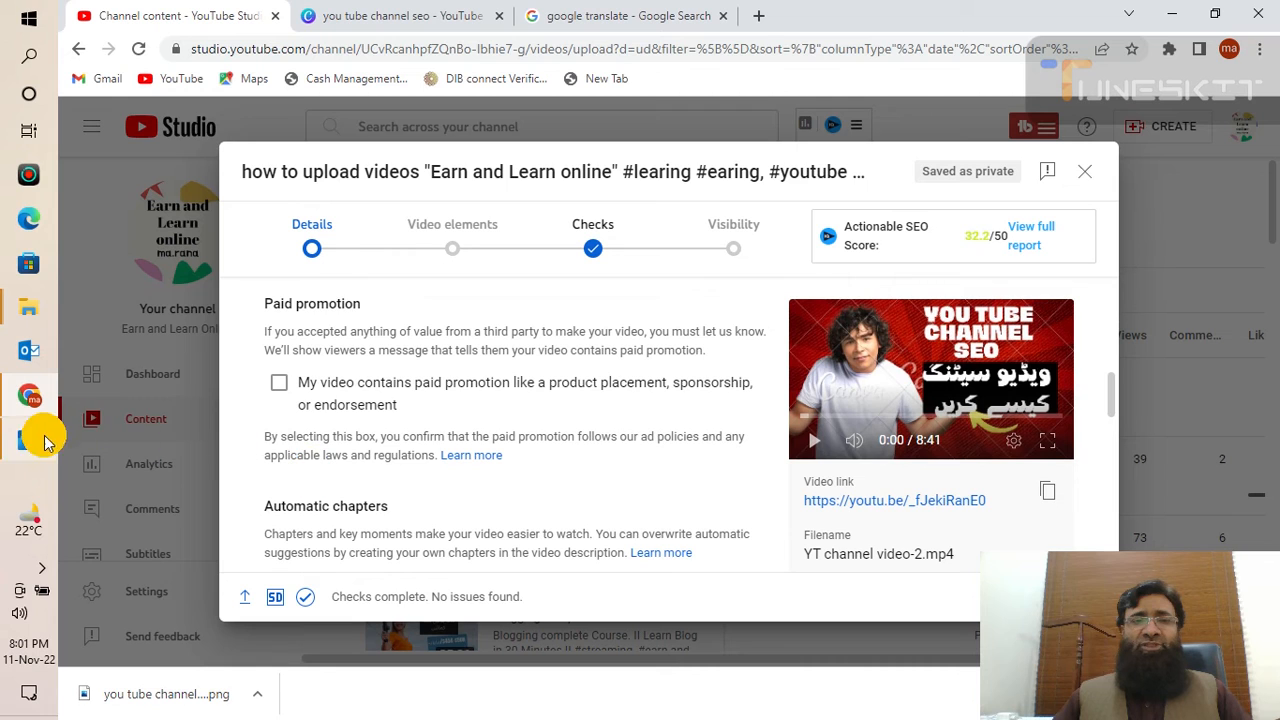
scroll(423, 466, down, 3)
scroll(480, 466, up, 10)
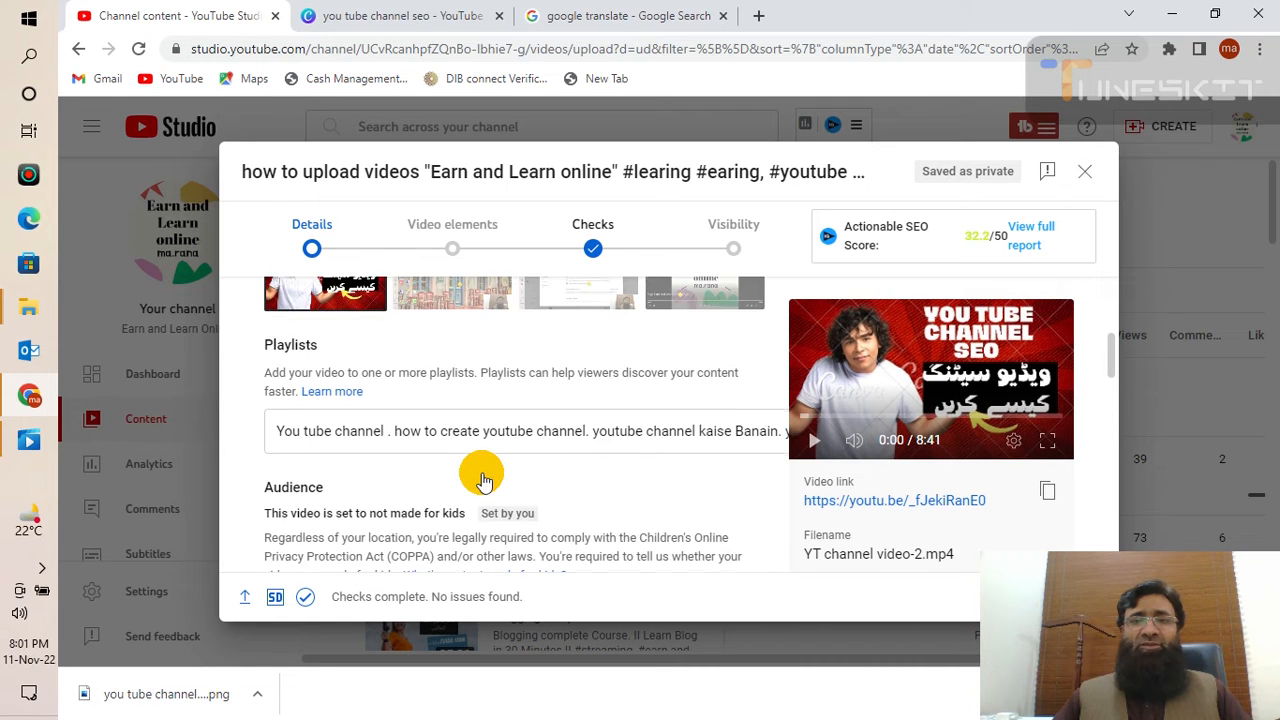
scroll(483, 481, up, 1)
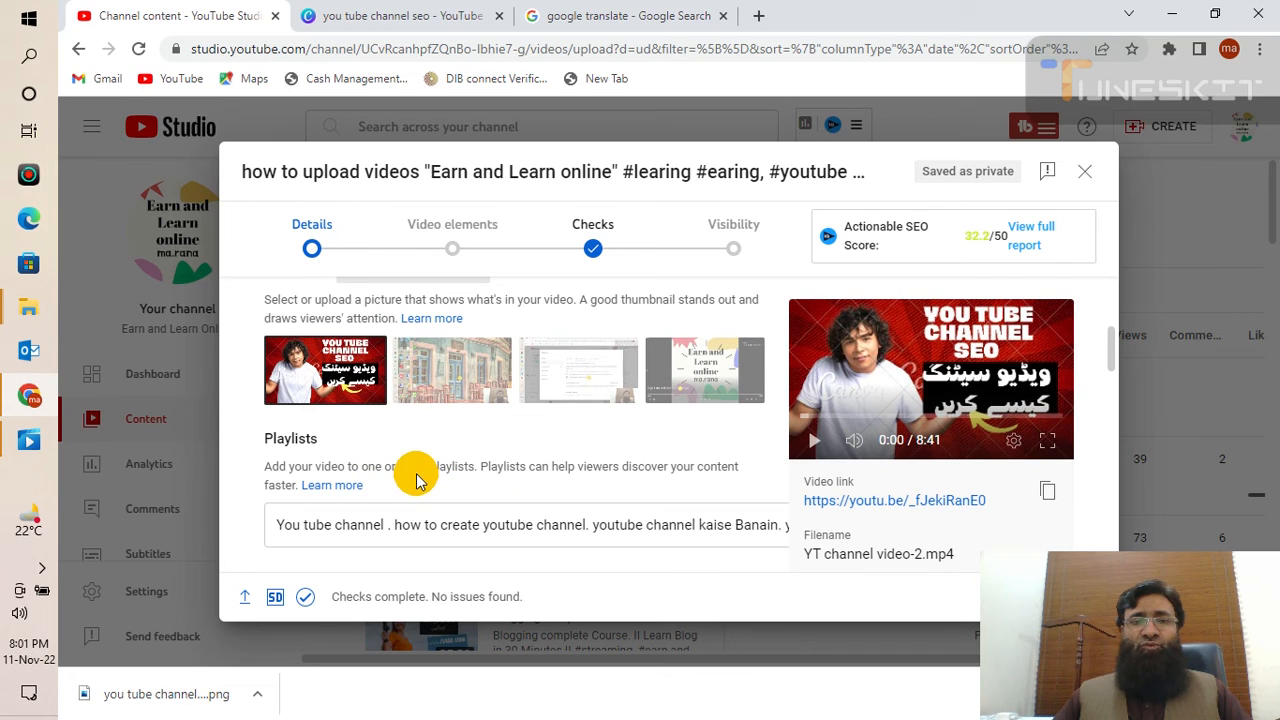
mouse_move(34, 443)
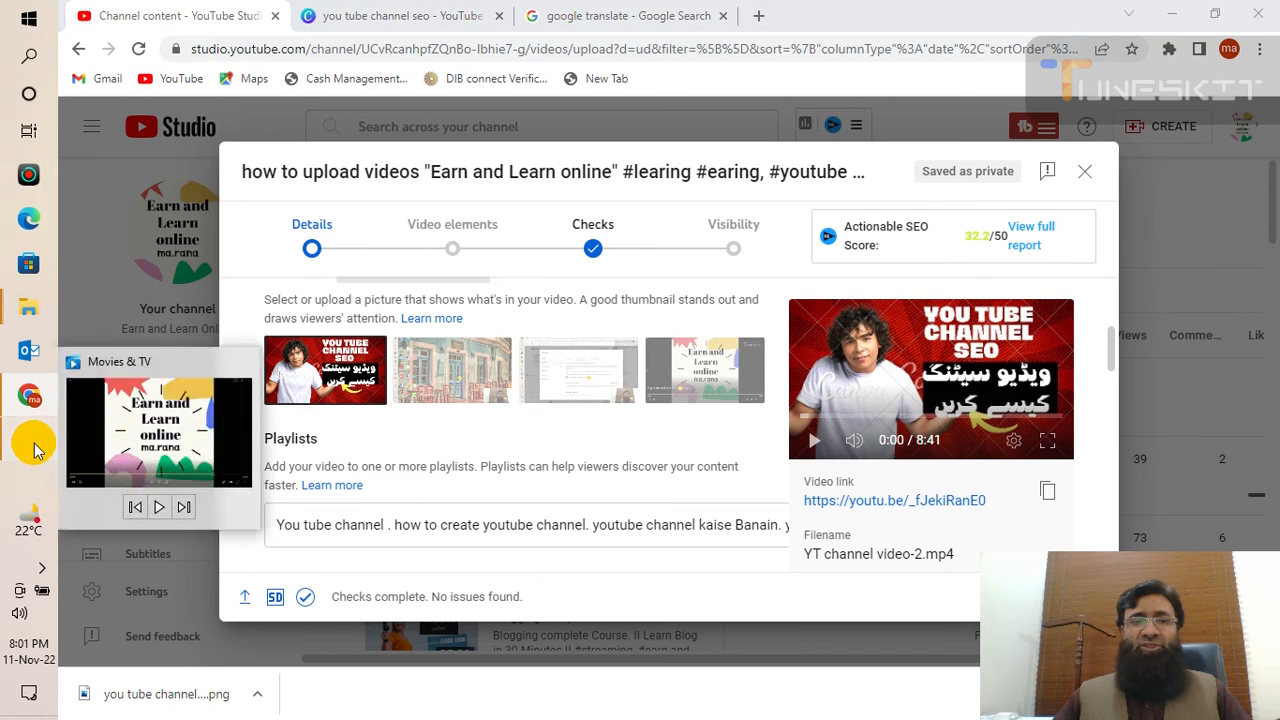
- Bring Movies & TV forward, play YT channel Video-3, and show the hidden tray icons
click(222, 456)
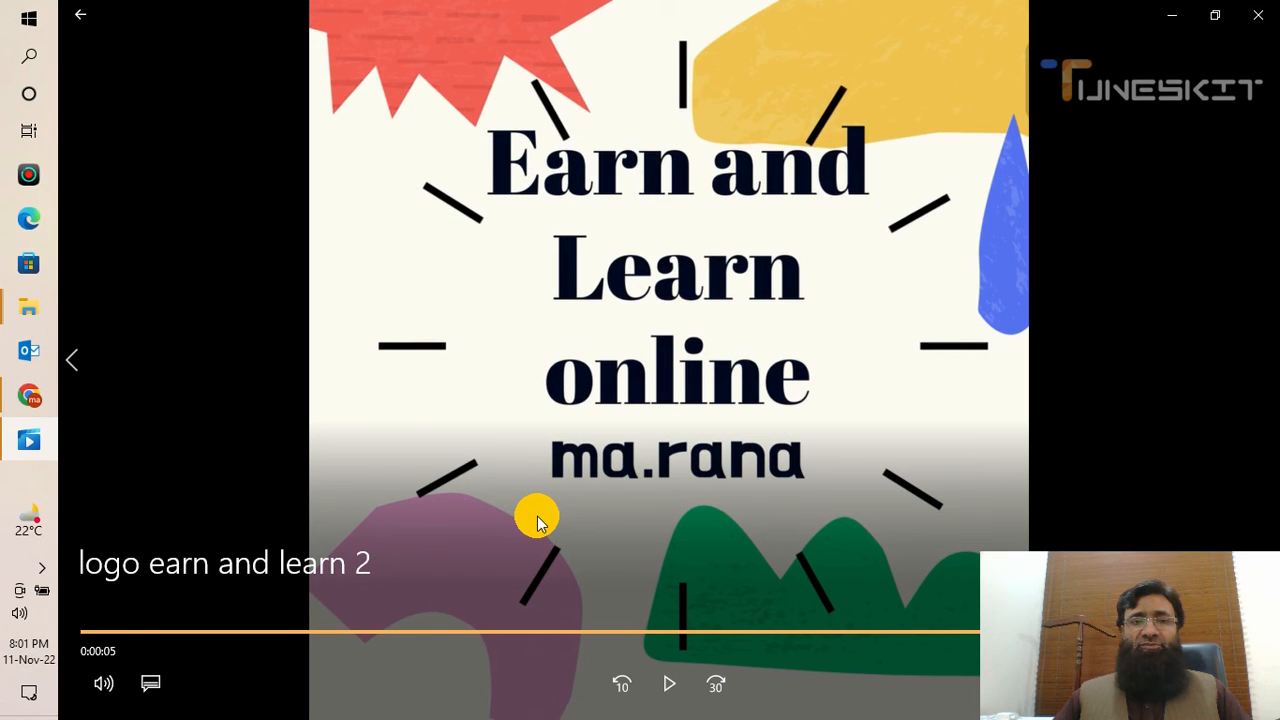
click(80, 375)
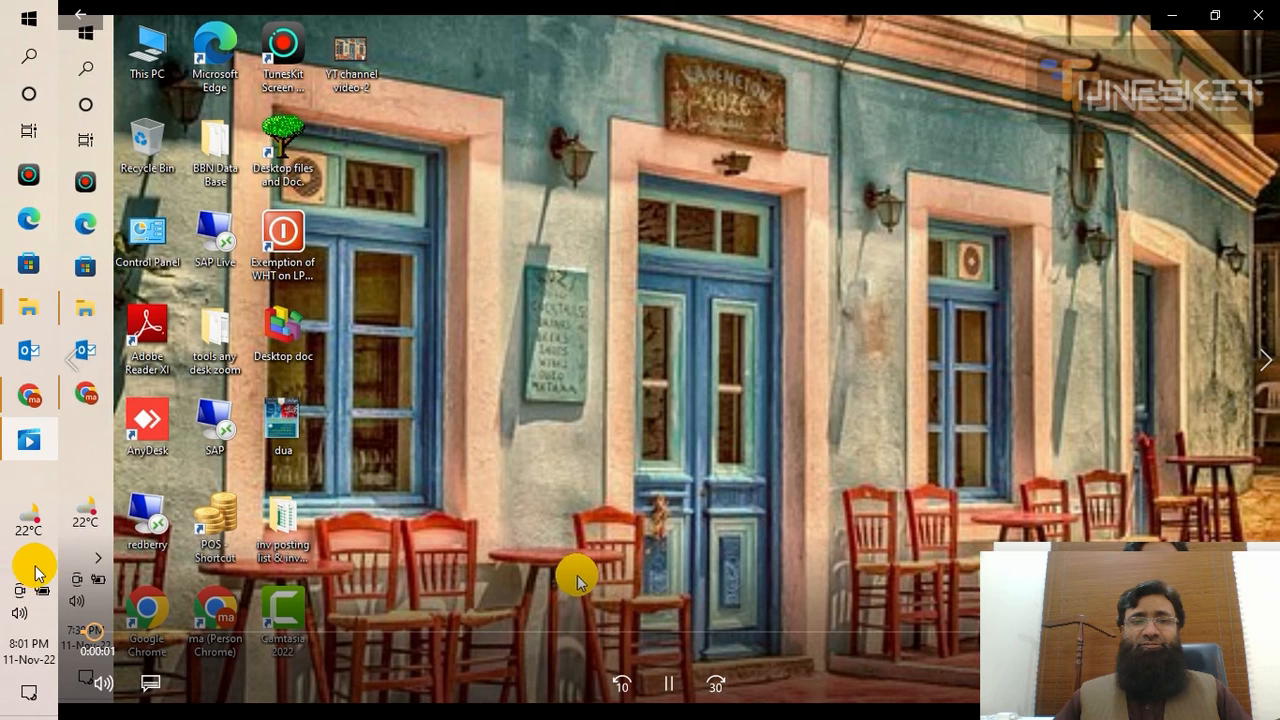
click(42, 570)
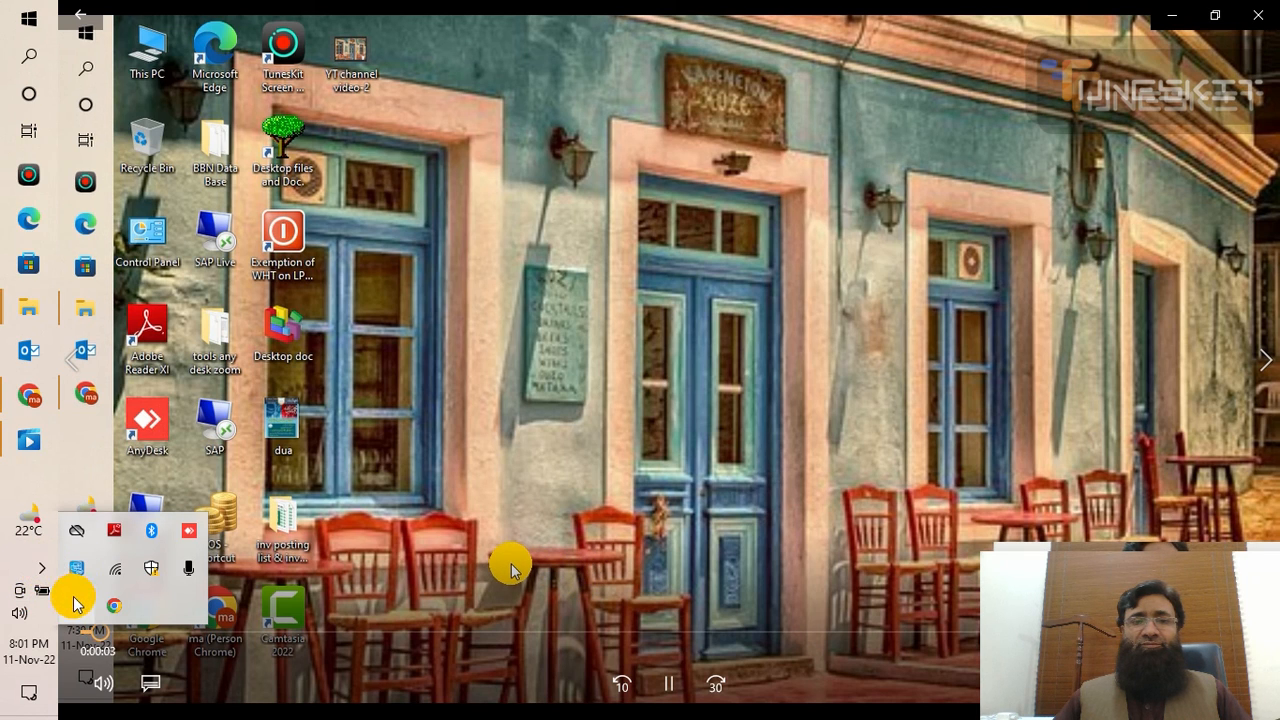